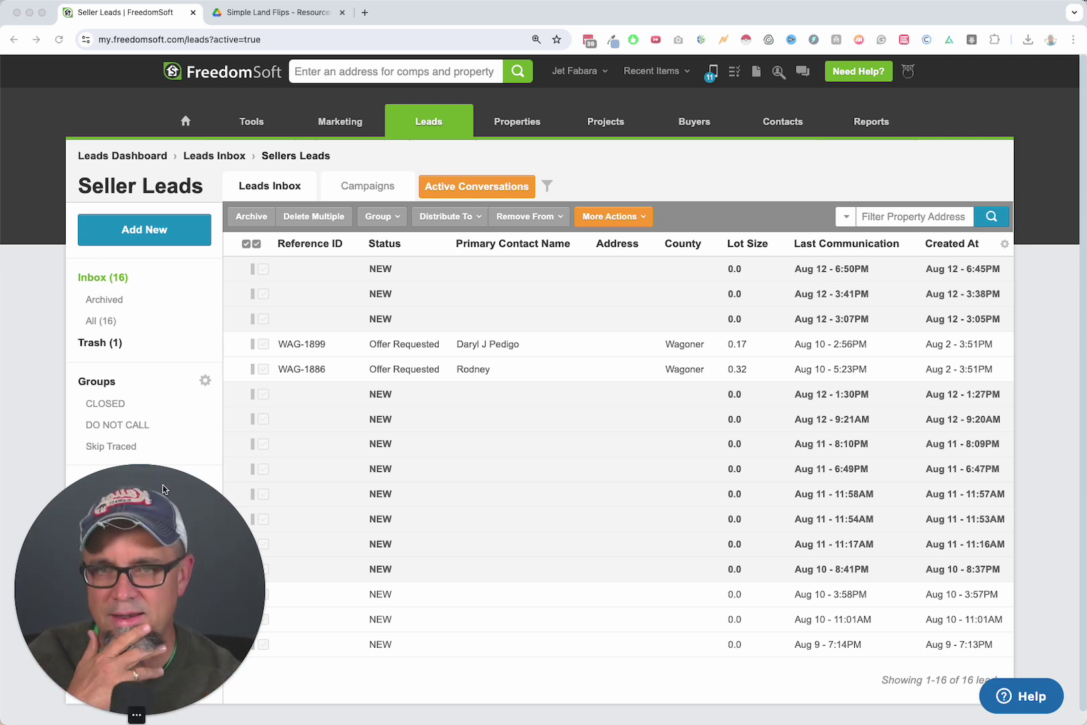
From the Leads Inbox, open the newest NEW lead (Aug 12, Oklahoma Land Sellers - CAMPAIGN)
left_click(132, 706)
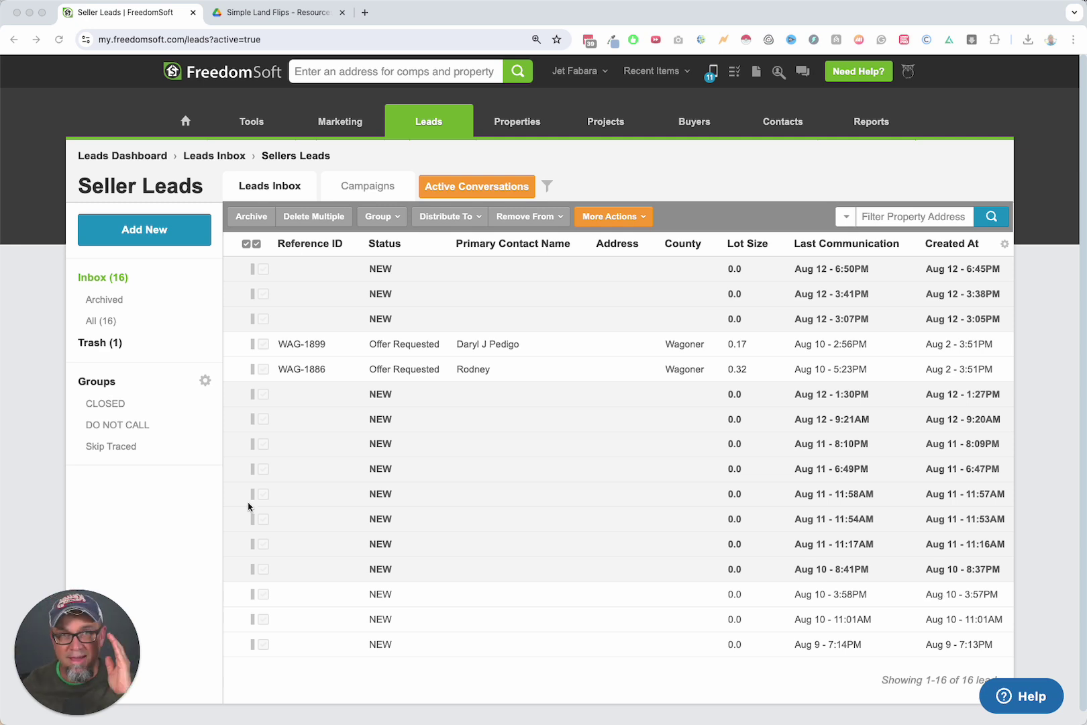
left_click(187, 122)
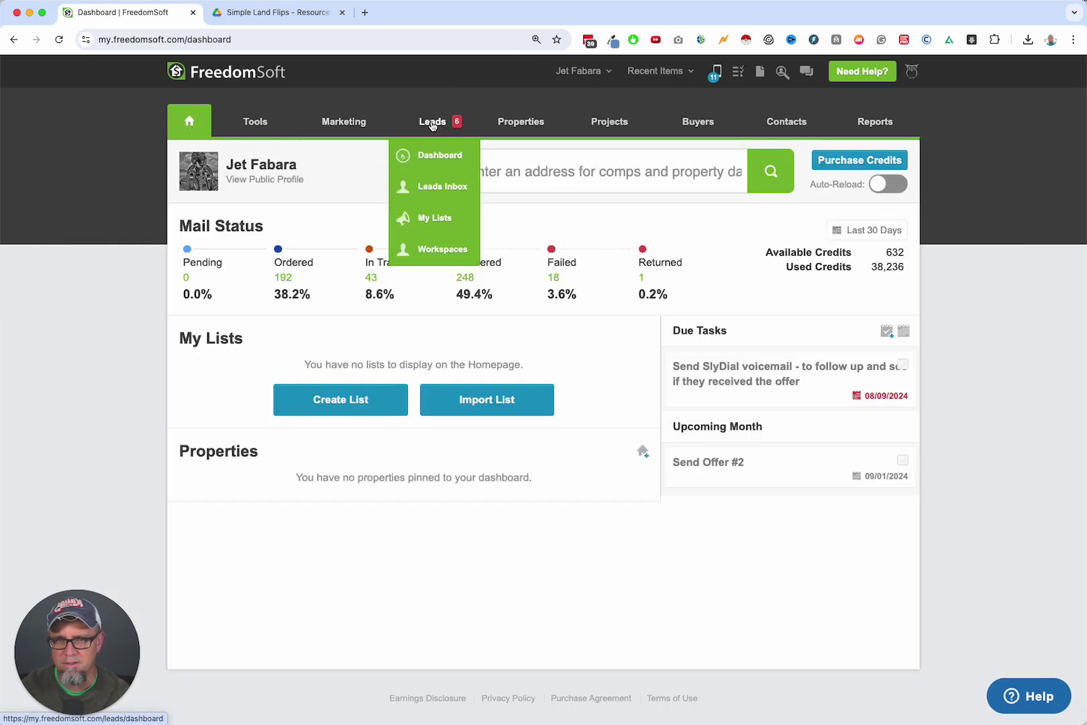
mouse_move(435, 125)
left_click(438, 188)
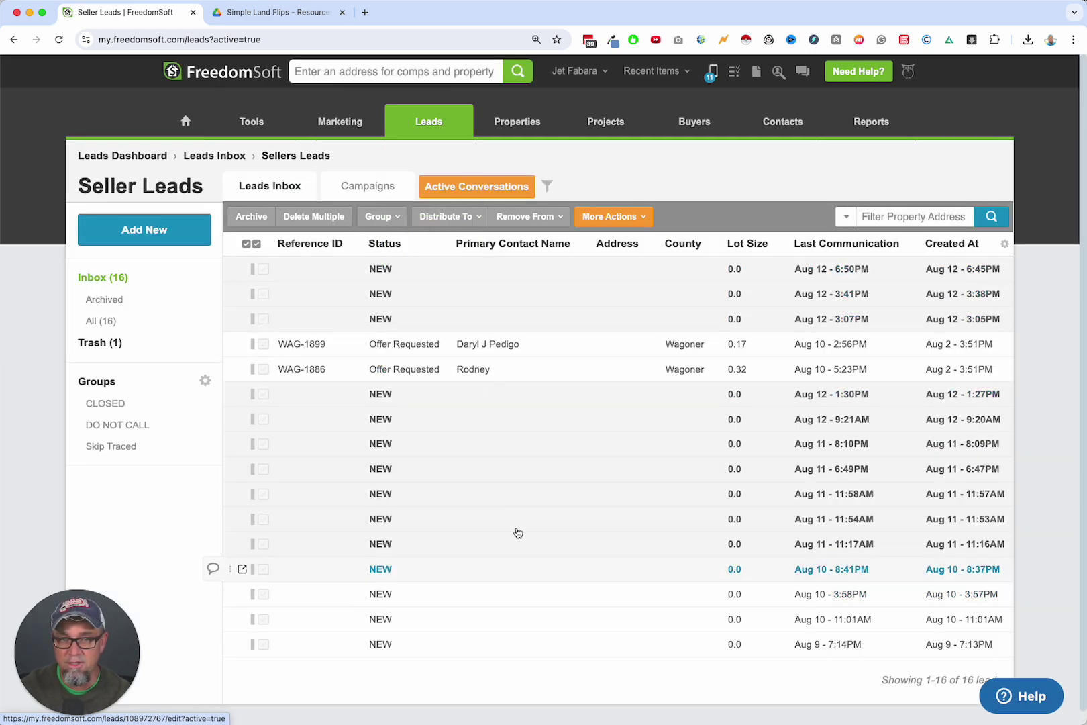
left_click(402, 272)
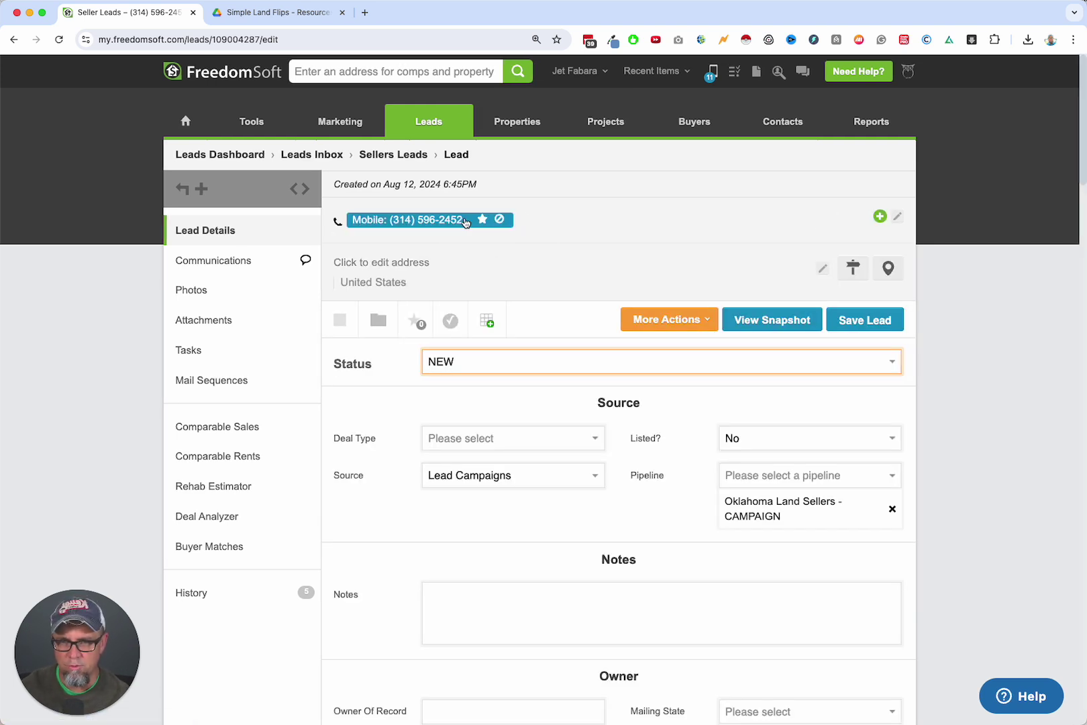
scroll(673, 552, "down", 5)
scroll(672, 553, "down", 7)
scroll(673, 553, "up", 11)
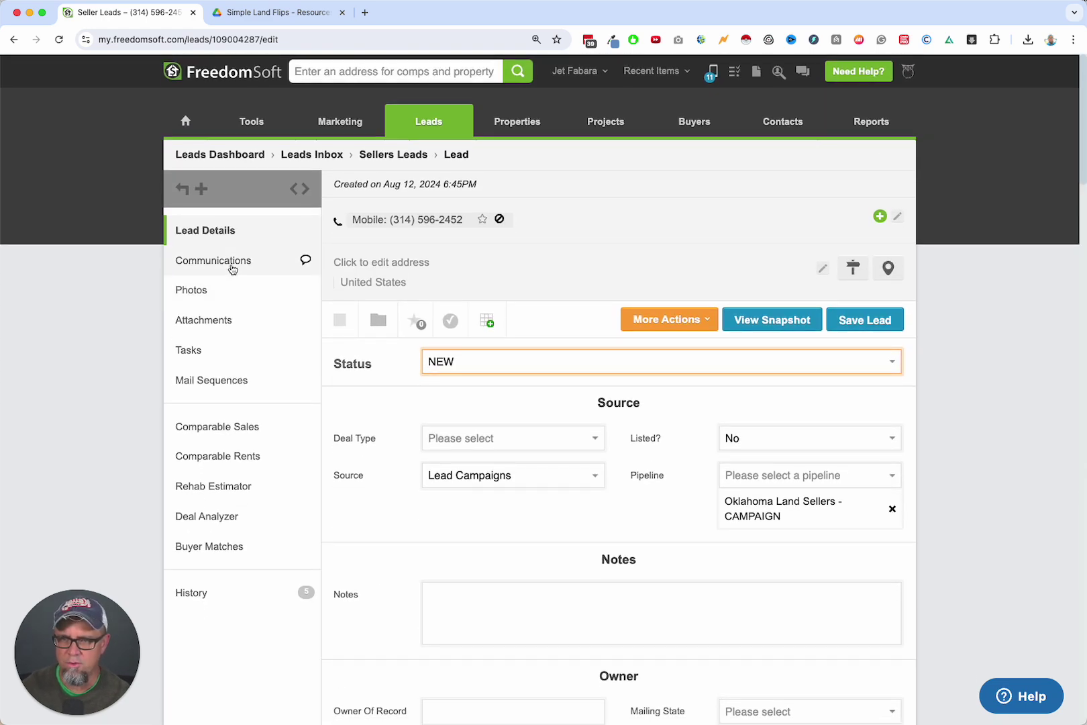
Show the lead's SMS thread and highlight the Reference ID question in the sent text
left_click(231, 263)
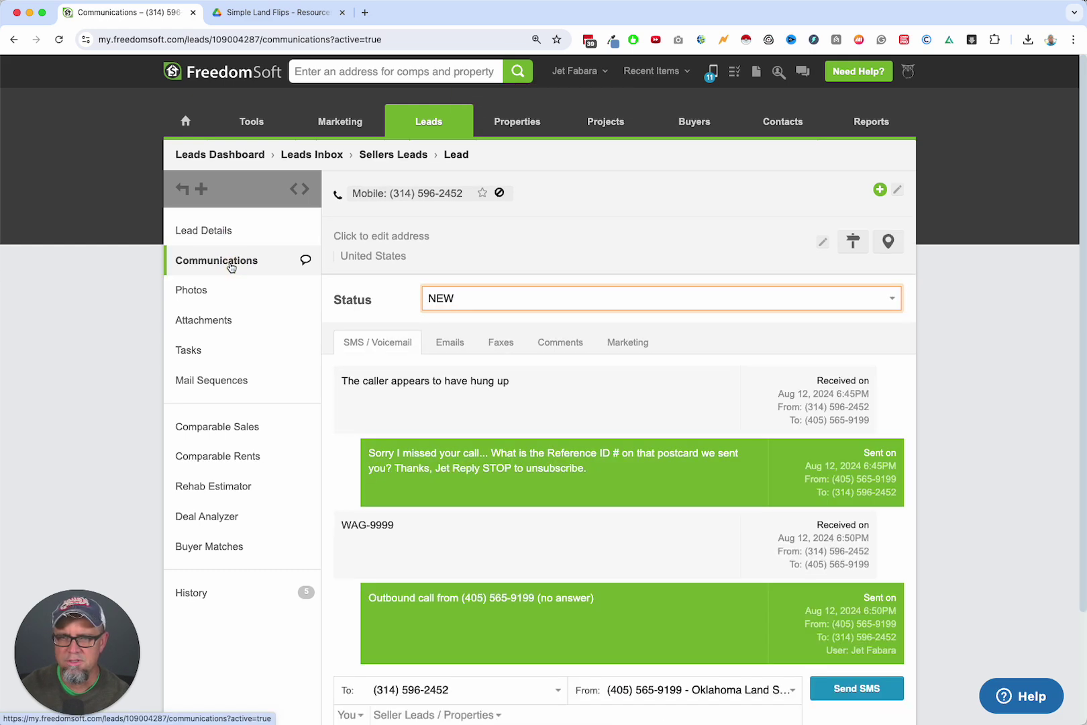
scroll(477, 335, "up", 4)
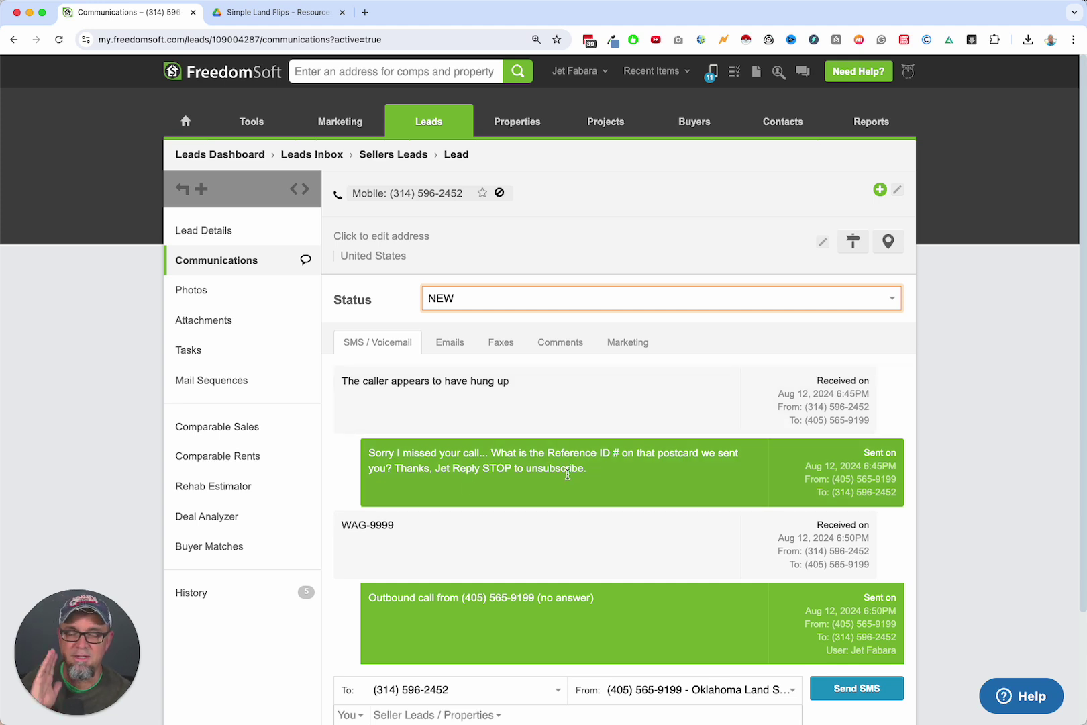
left_click_drag(549, 453, 639, 463)
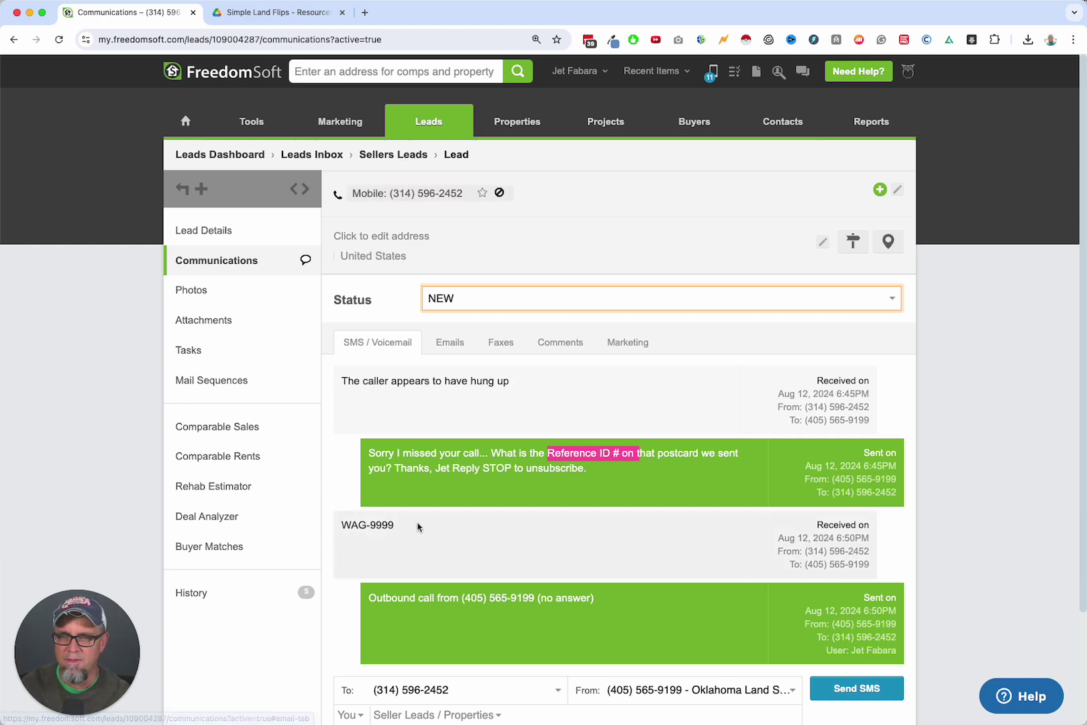
Call the lead's mobile number, then hang up the unanswered call
left_click(415, 199)
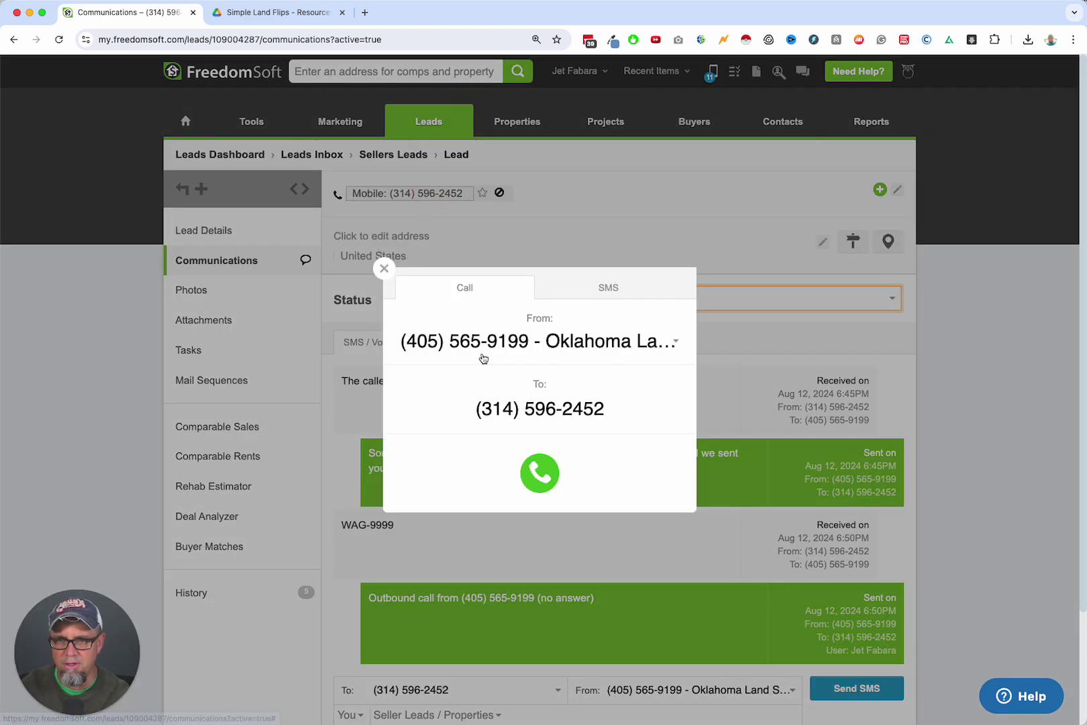
left_click(537, 473)
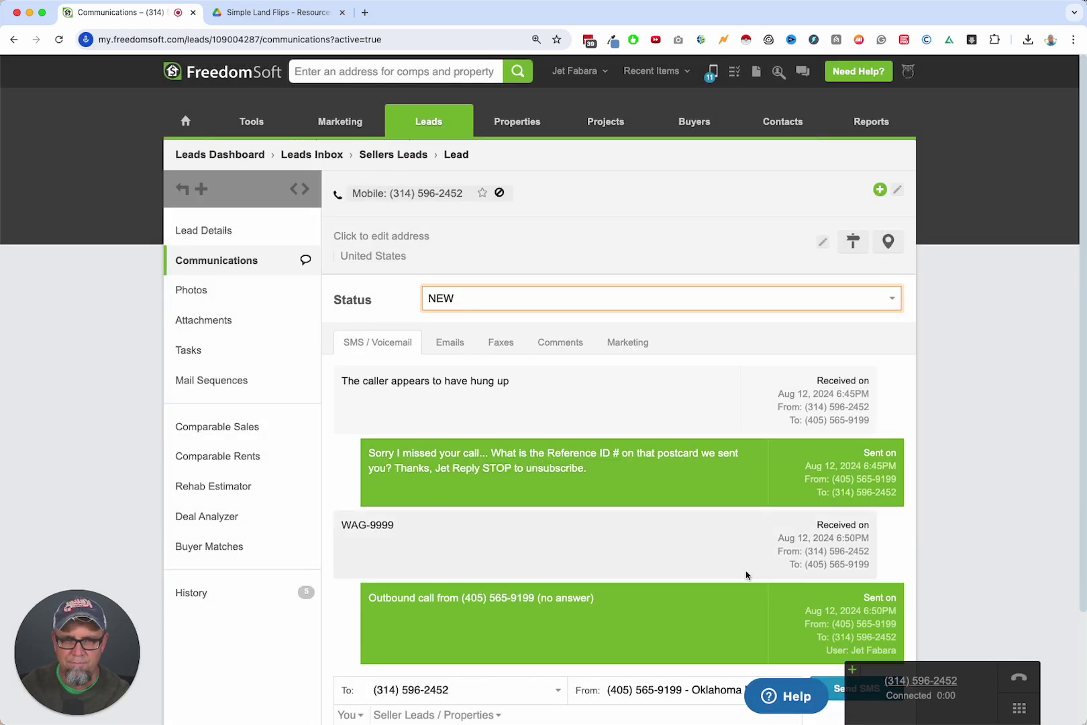
left_click(1020, 682)
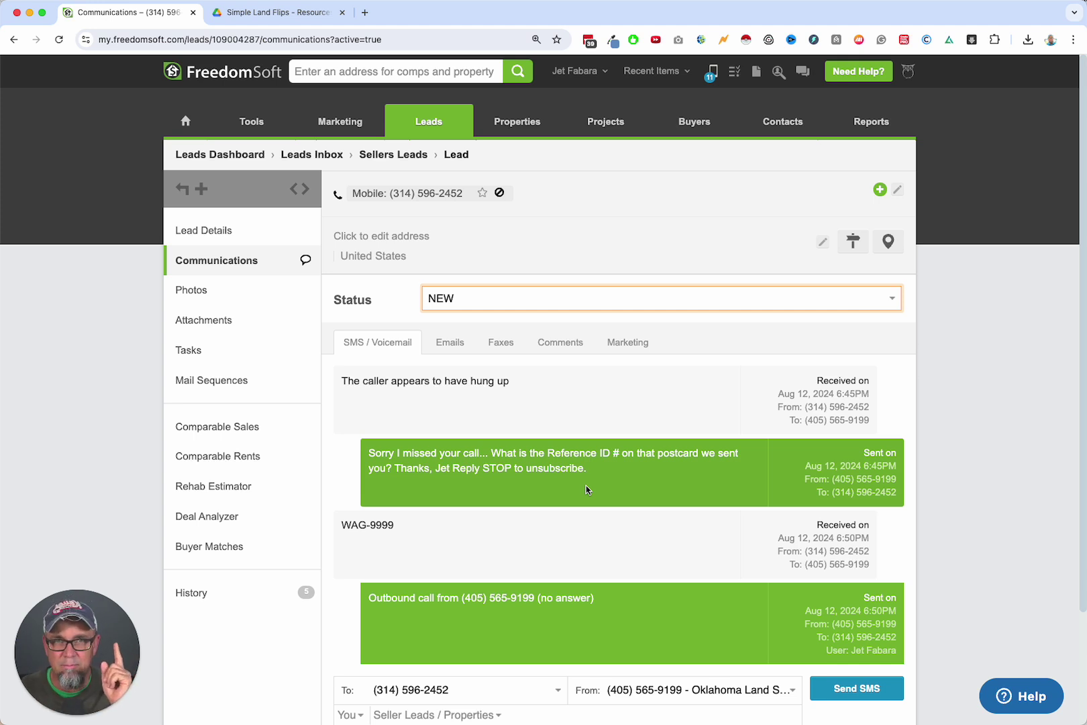
Open the first NEW lead from the Oklahoma Land Sellers - CAMPAIGN's full lead list
mouse_move(420, 112)
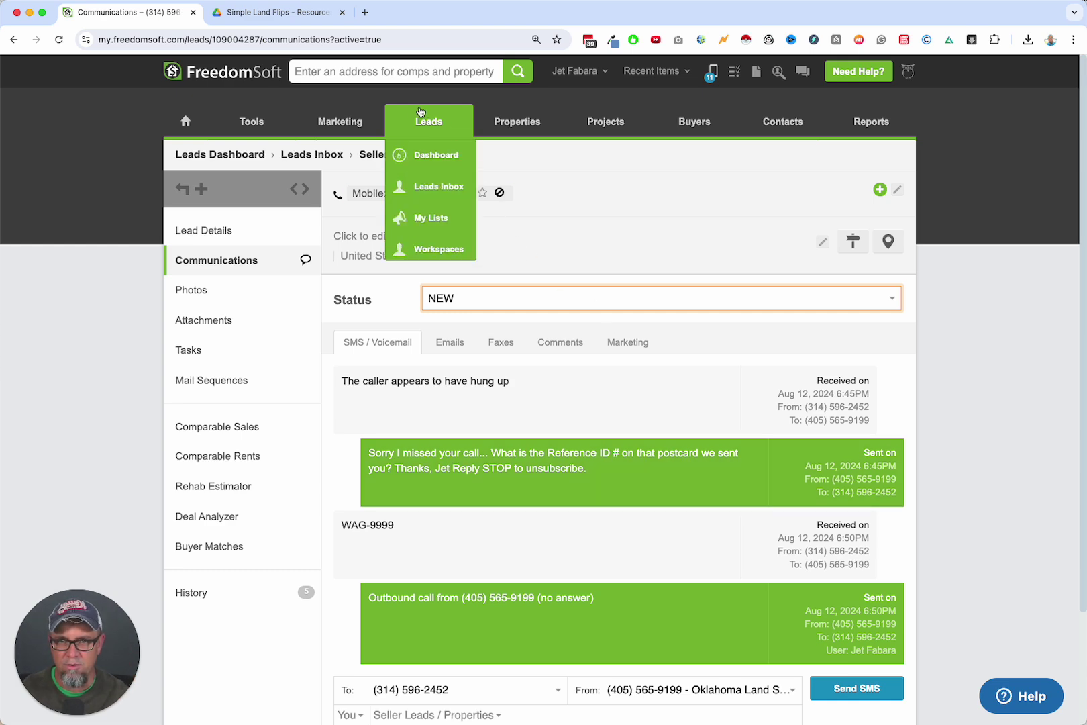
left_click(442, 195)
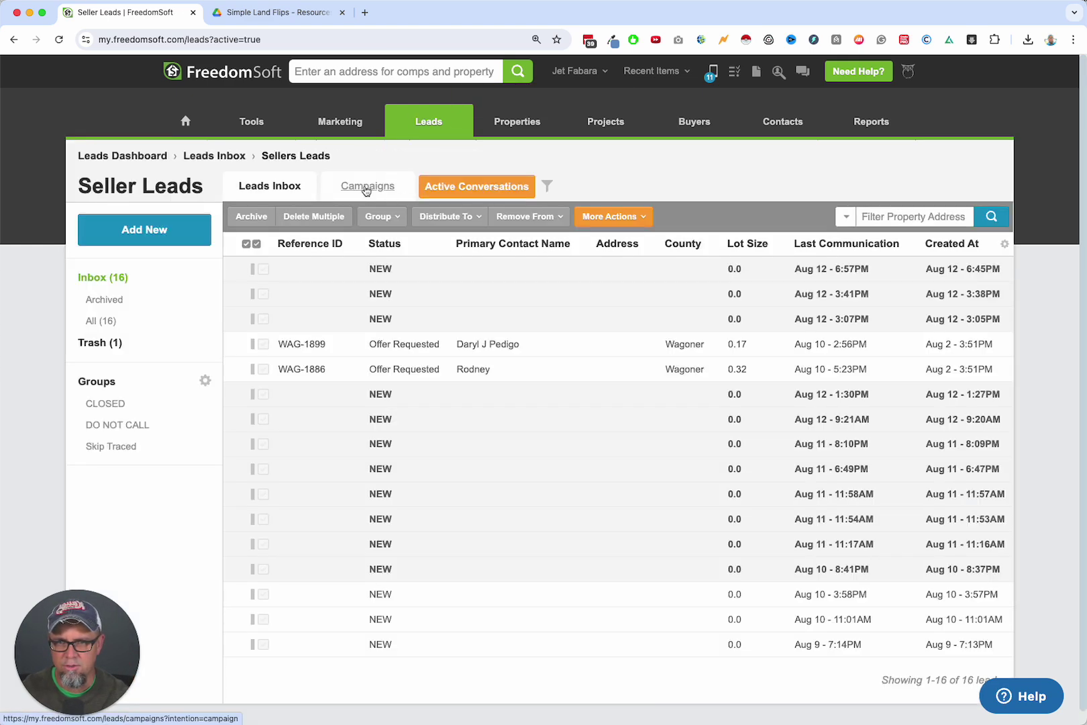
left_click(366, 189)
left_click(468, 281)
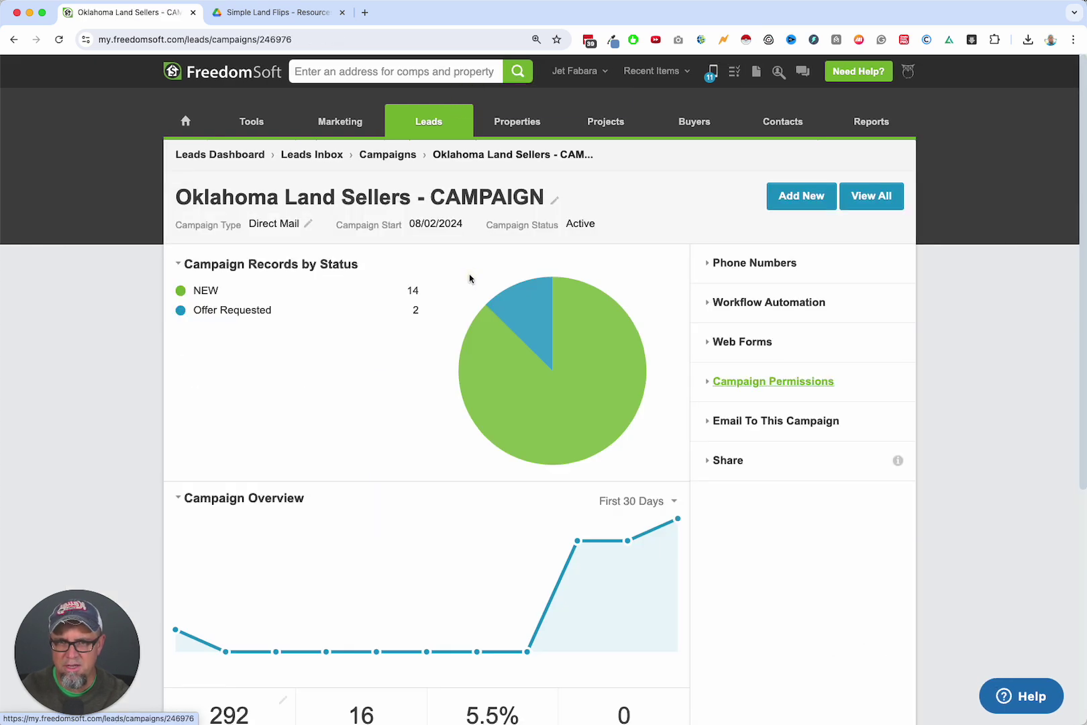
left_click(880, 196)
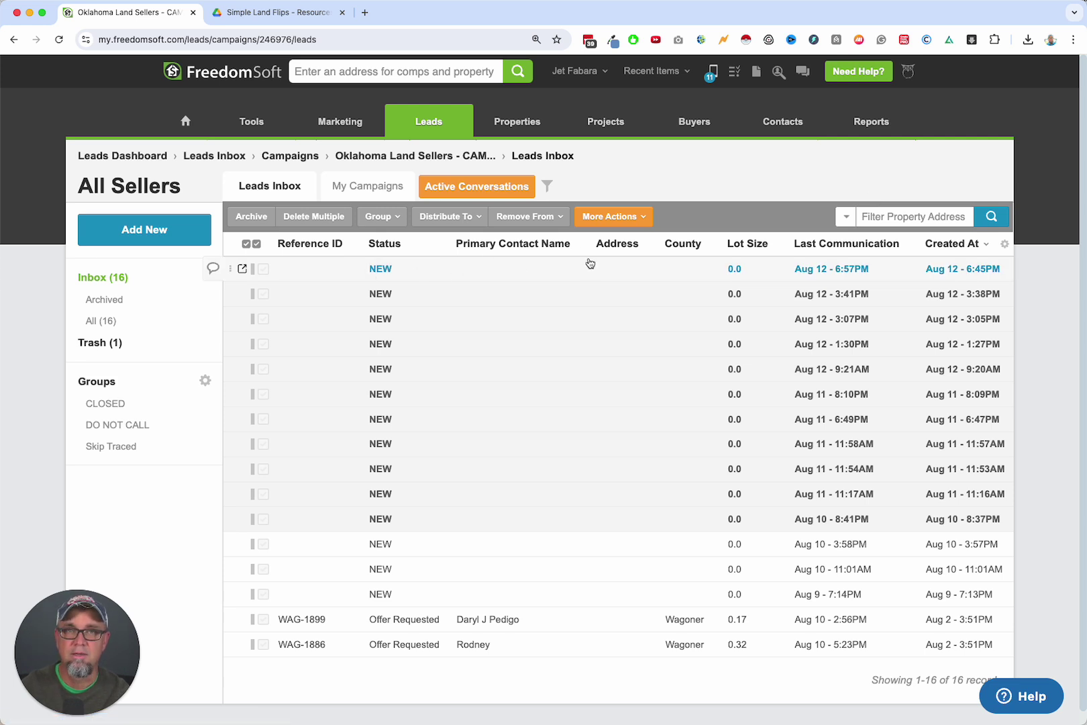
left_click(395, 272)
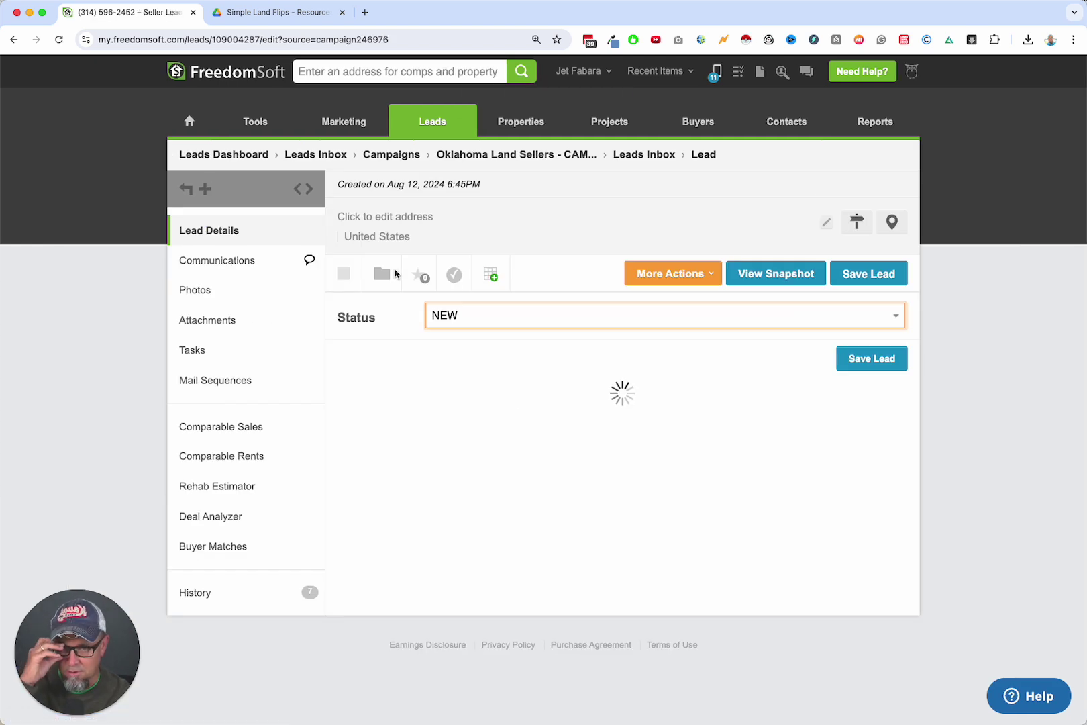
Review the lead's SMS thread and briefly highlight the seller's WAG-9999 reply
left_click(237, 265)
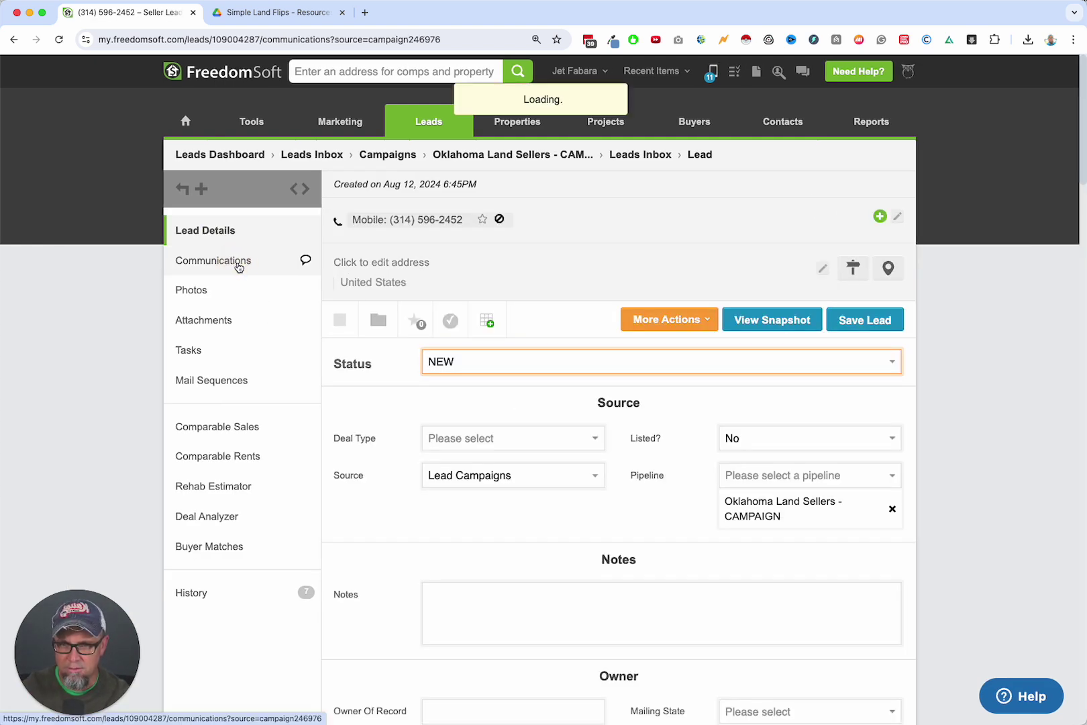
scroll(443, 215, "up", 3)
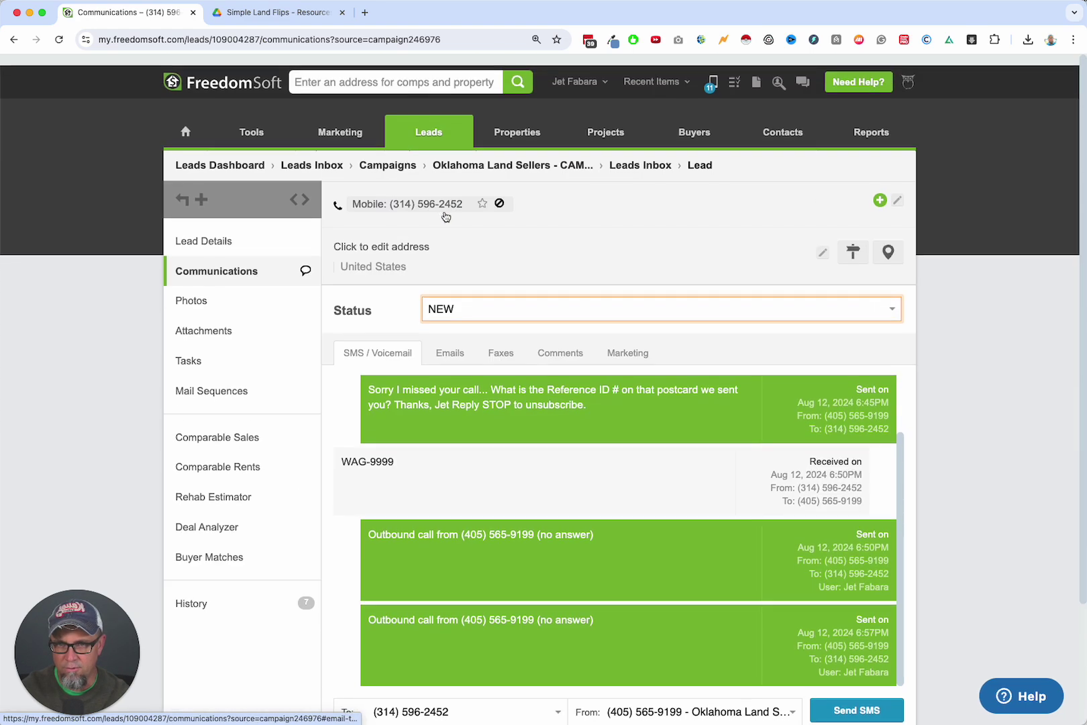
scroll(443, 214, "down", 1)
scroll(571, 392, "up", 2)
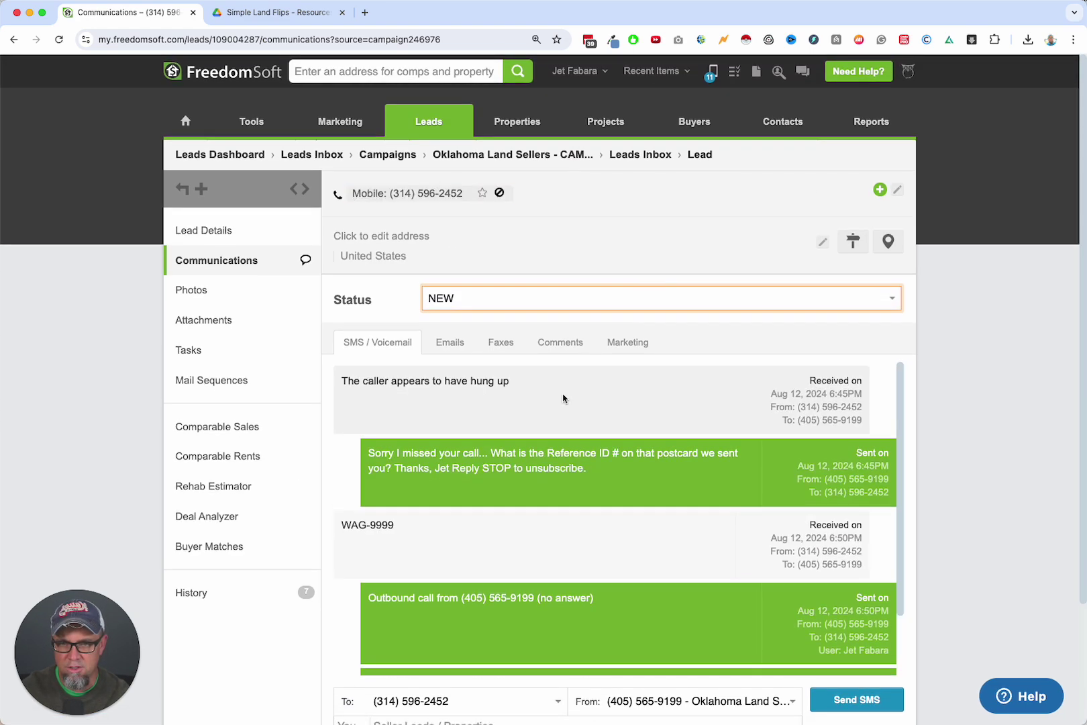
scroll(440, 500, "down", 2)
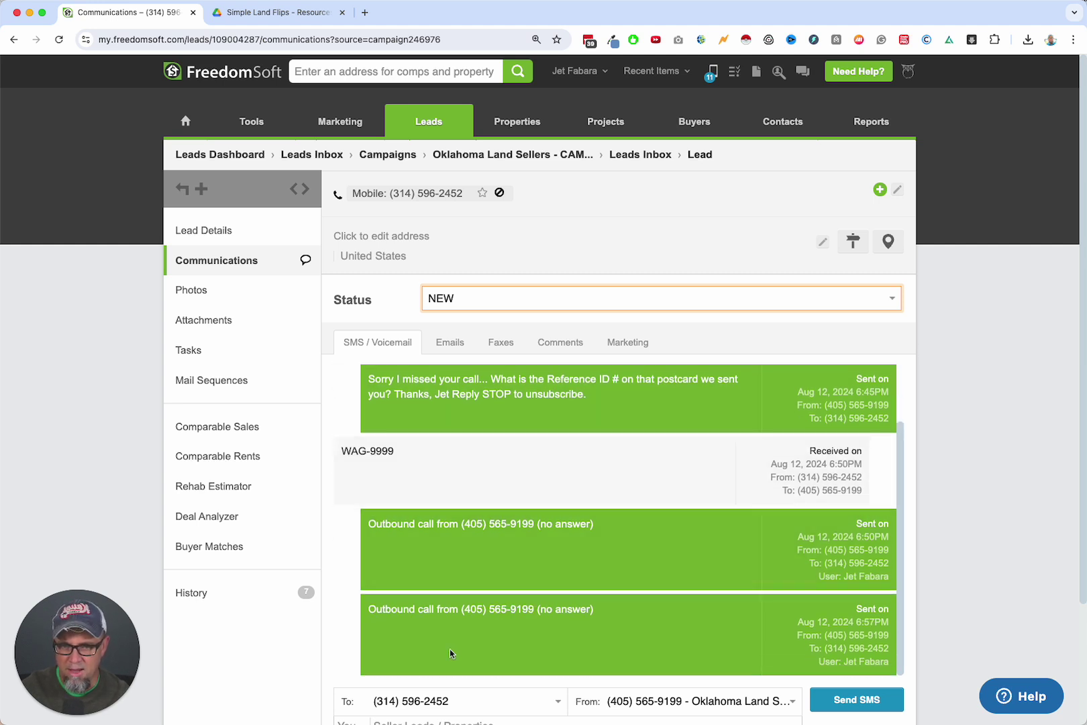
scroll(547, 504, "up", 2)
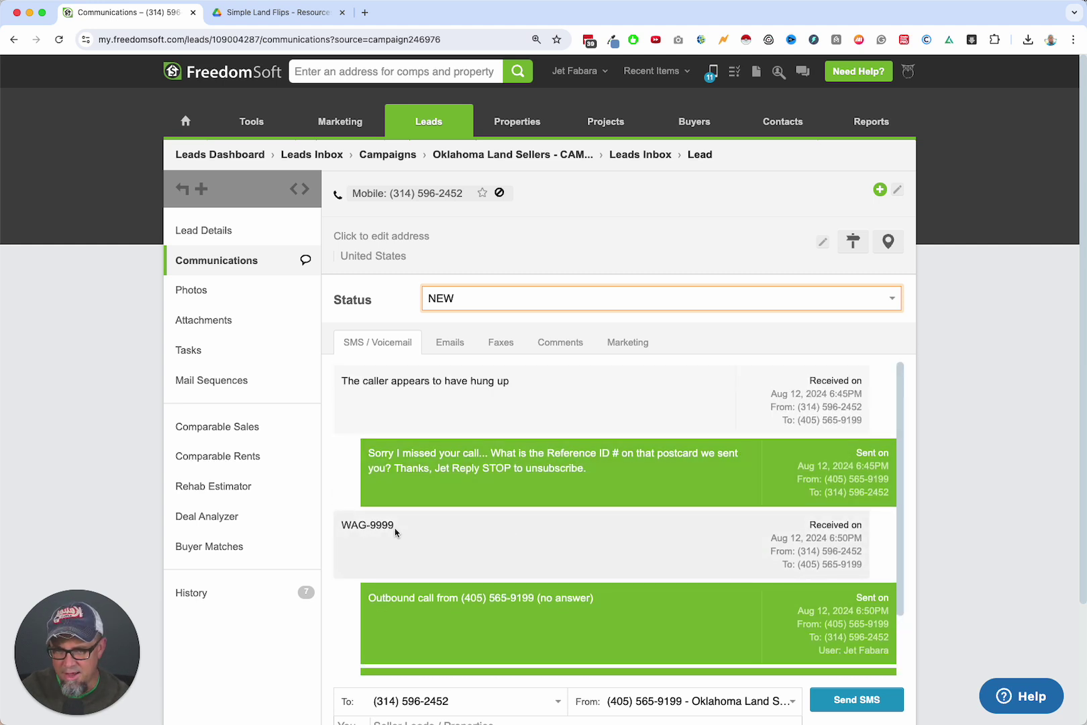
left_click_drag(396, 533, 340, 524)
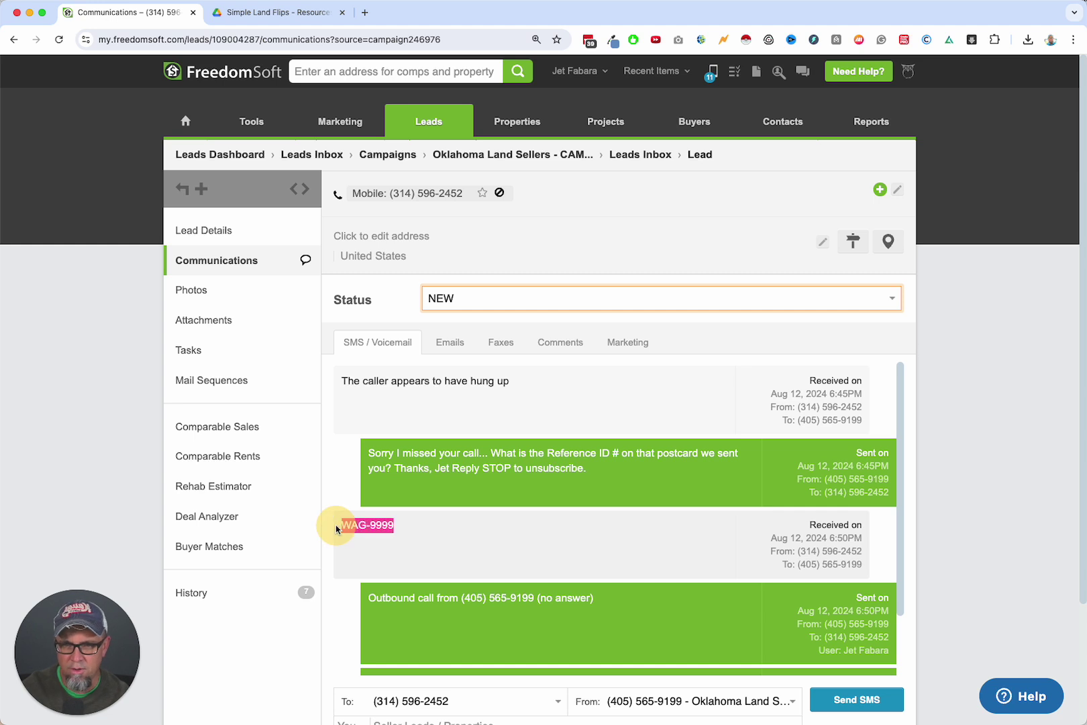
left_click(462, 540)
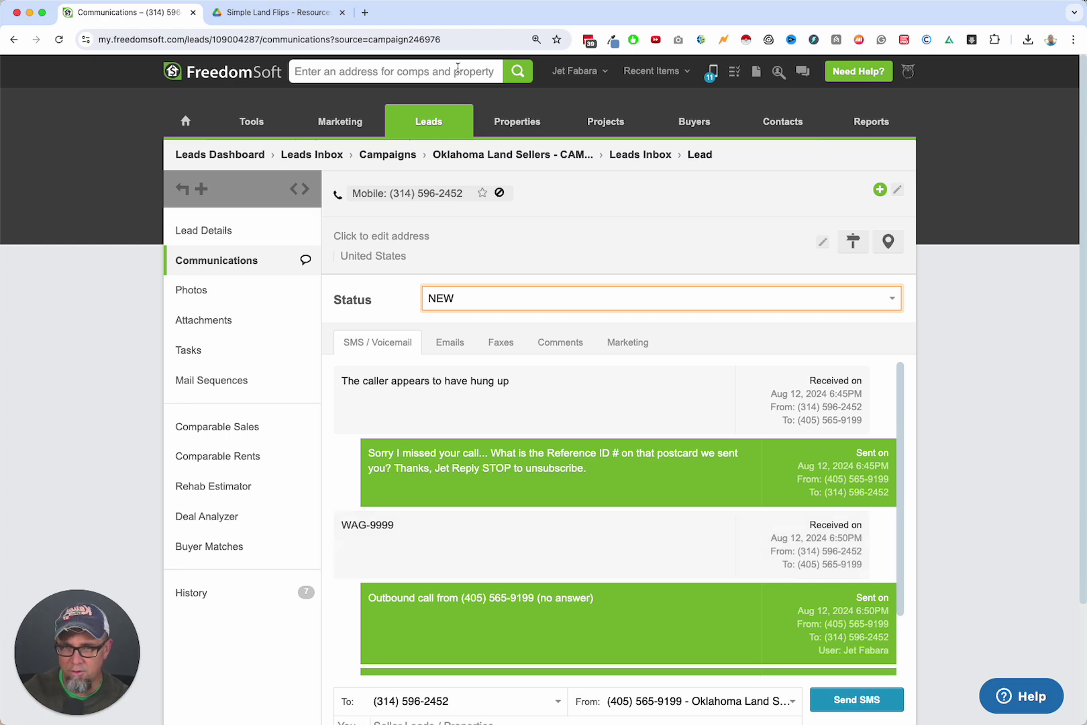
Show all records of Wagoner County OK - LIST and confirm the 302 total
mouse_move(428, 121)
left_click(436, 220)
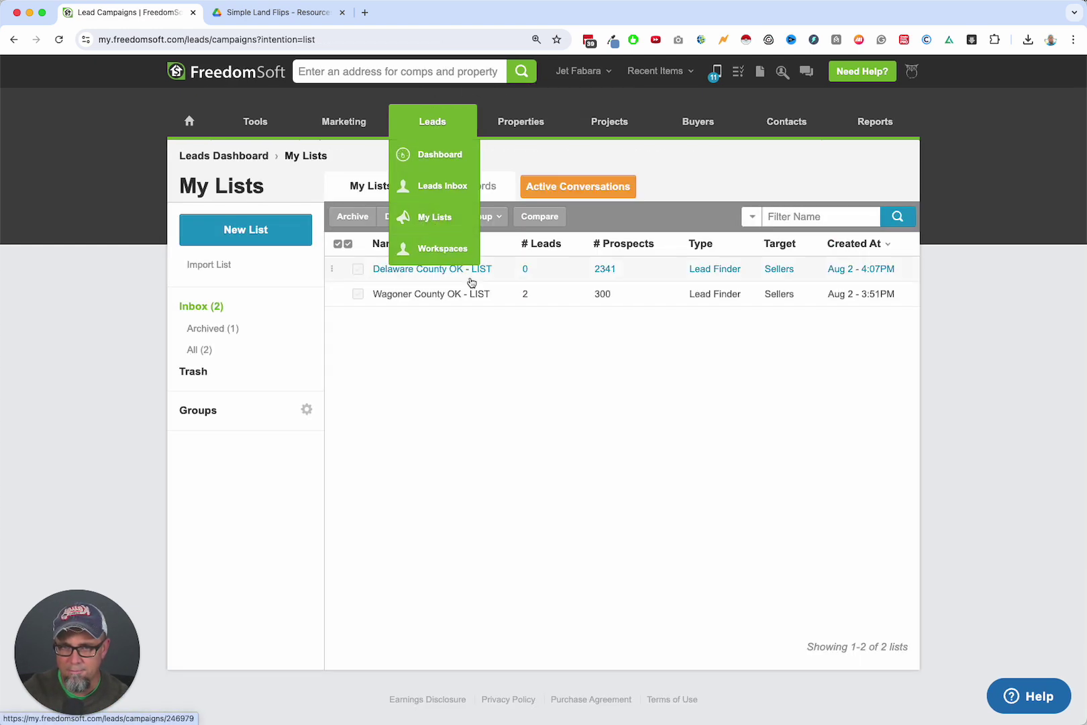
left_click(439, 300)
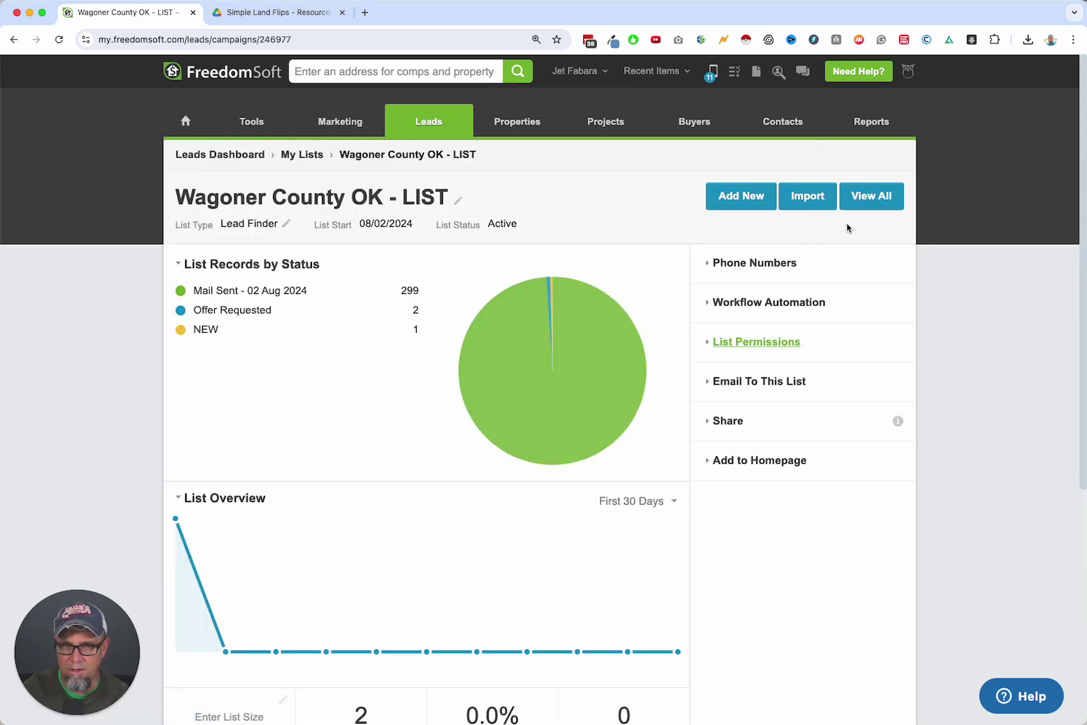
left_click(874, 199)
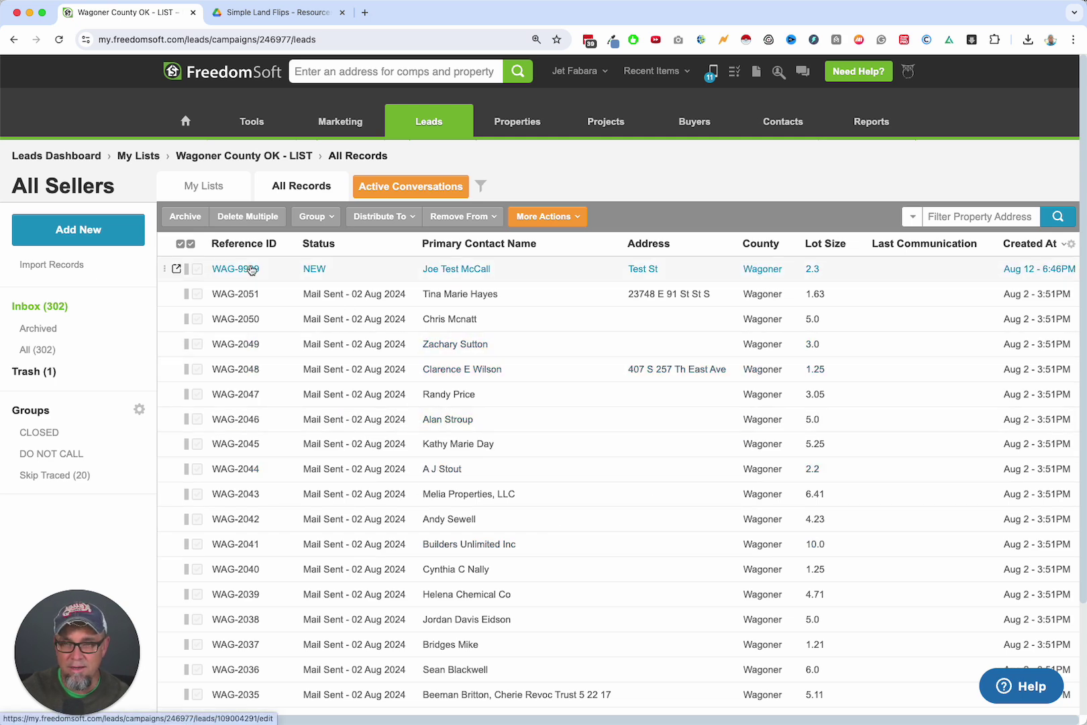
scroll(401, 513, "down", 1)
scroll(400, 514, "down", 2)
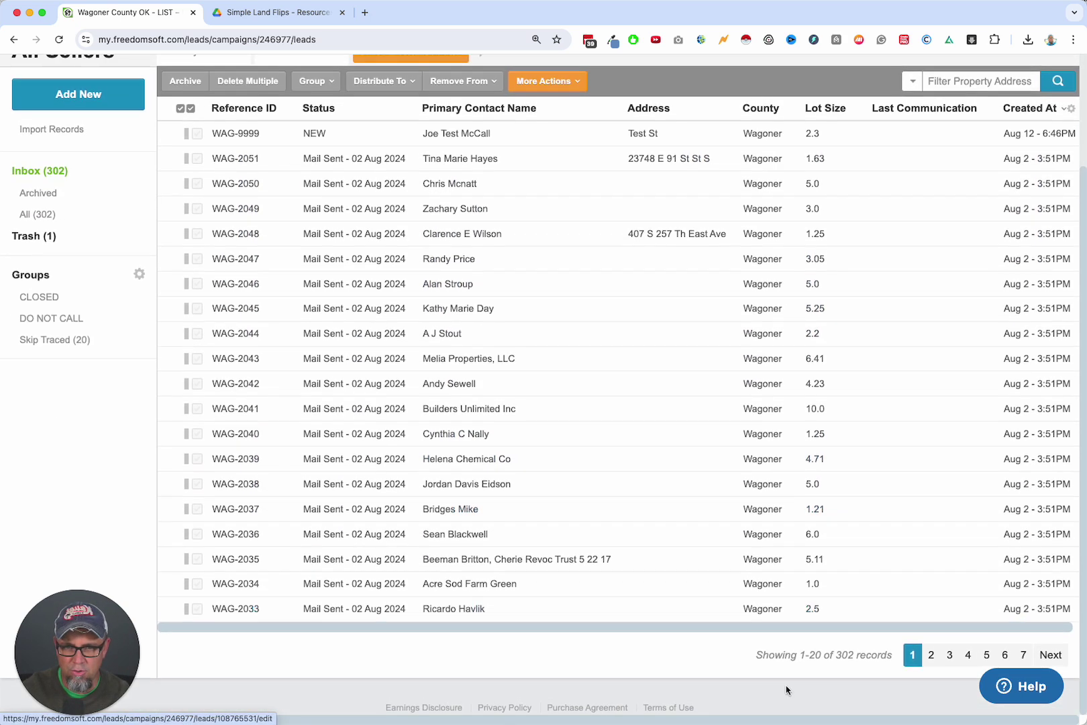
double_click(845, 655)
scroll(638, 606, "up", 3)
scroll(579, 462, "down", 1)
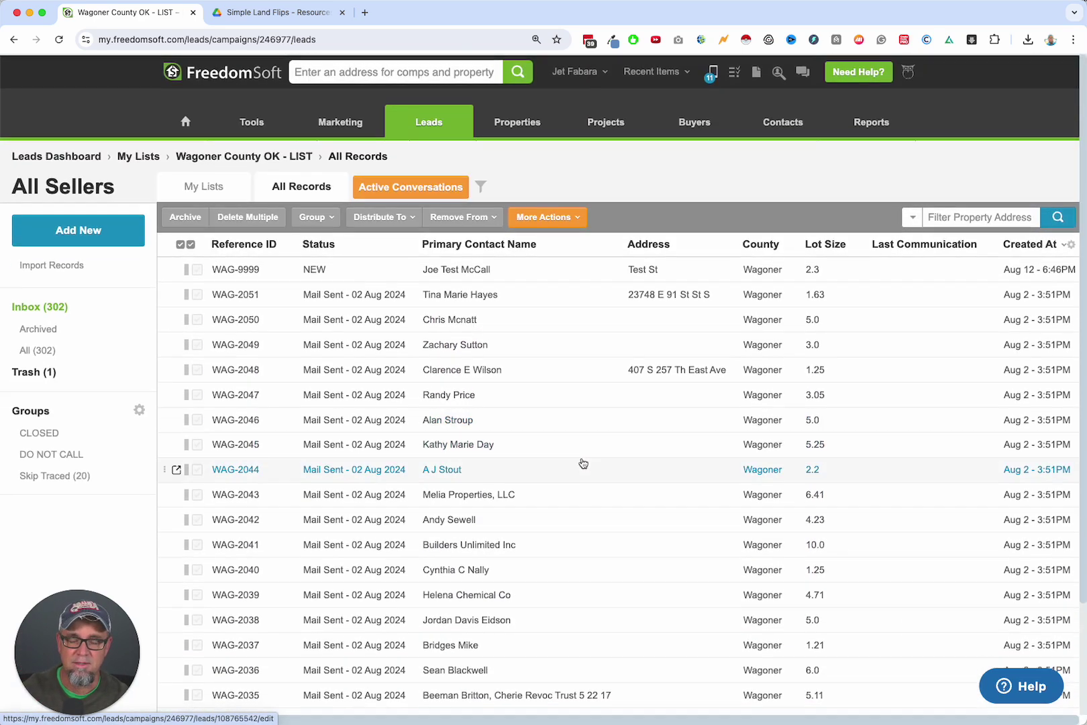
Open the top NEW lead from the seller Leads Inbox
left_click(576, 70)
mouse_move(403, 135)
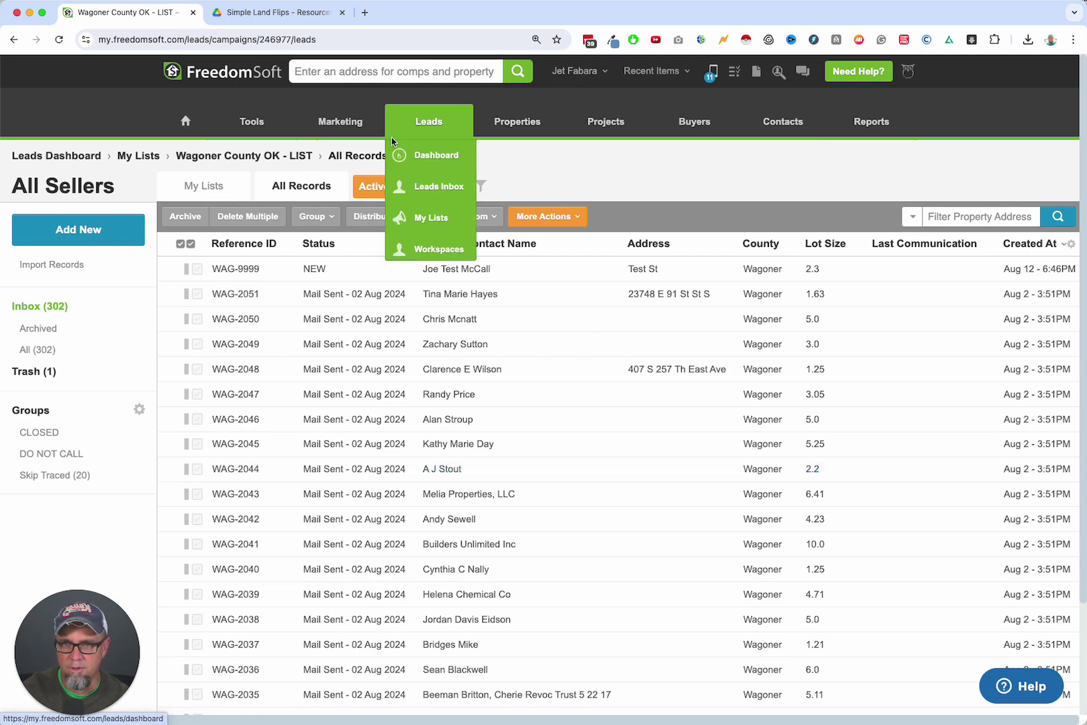
left_click(437, 186)
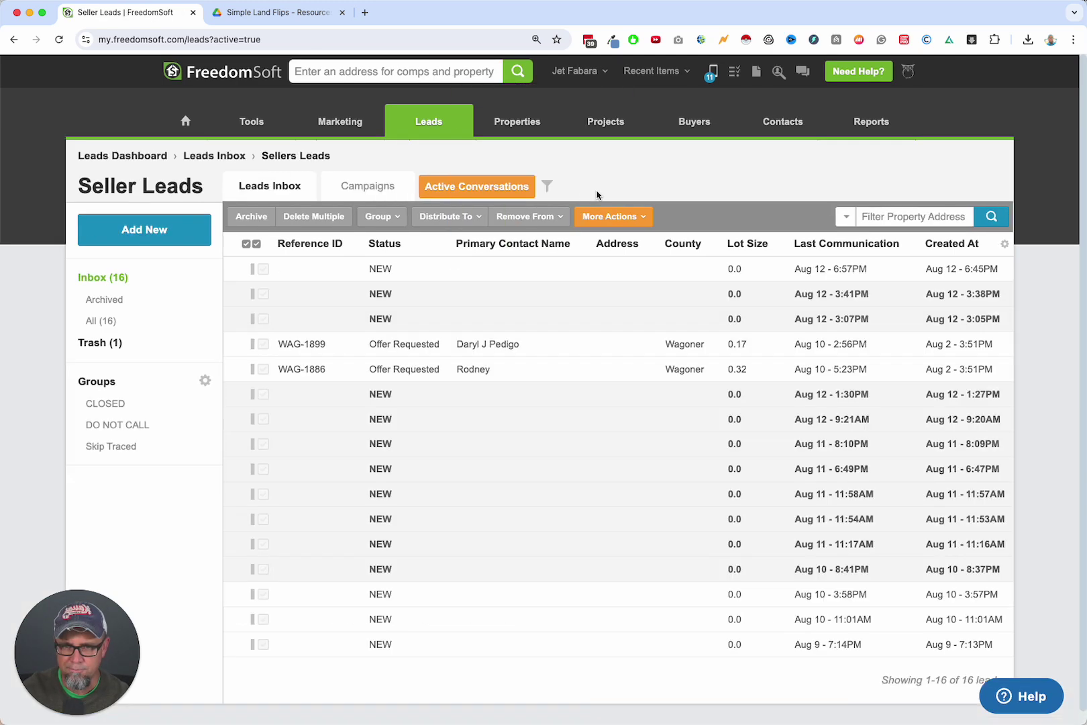
left_click(389, 272)
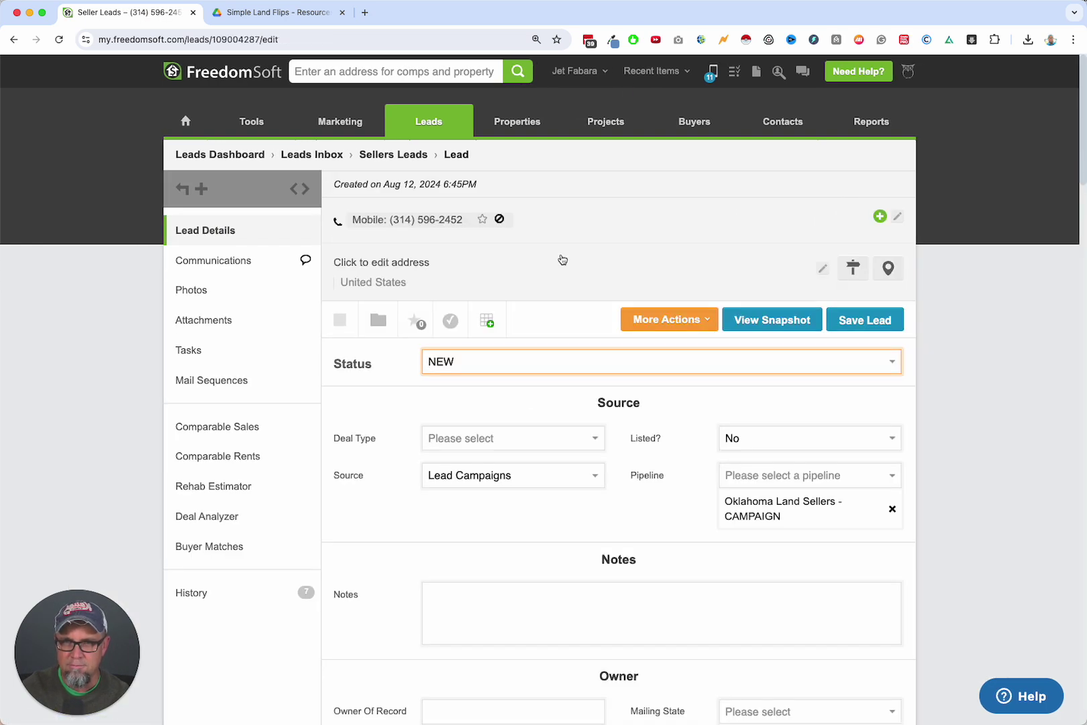
Copy the lead's phone number from its contact details without saving edits
left_click(767, 231)
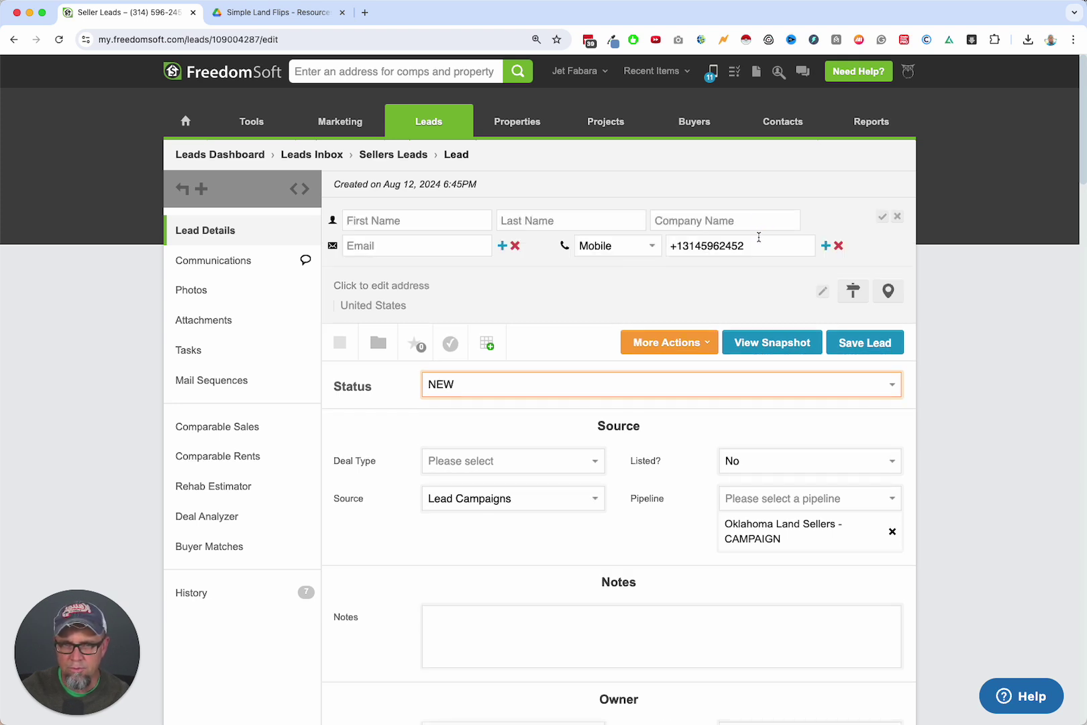
triple_click(732, 246)
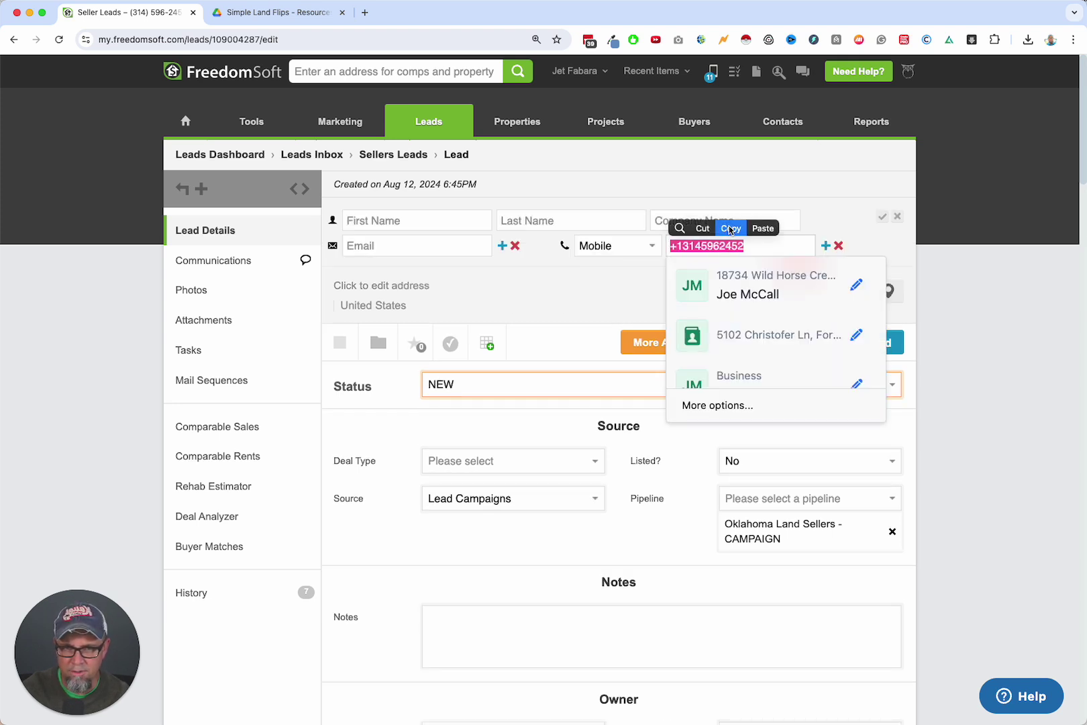
left_click(728, 226)
left_click(898, 216)
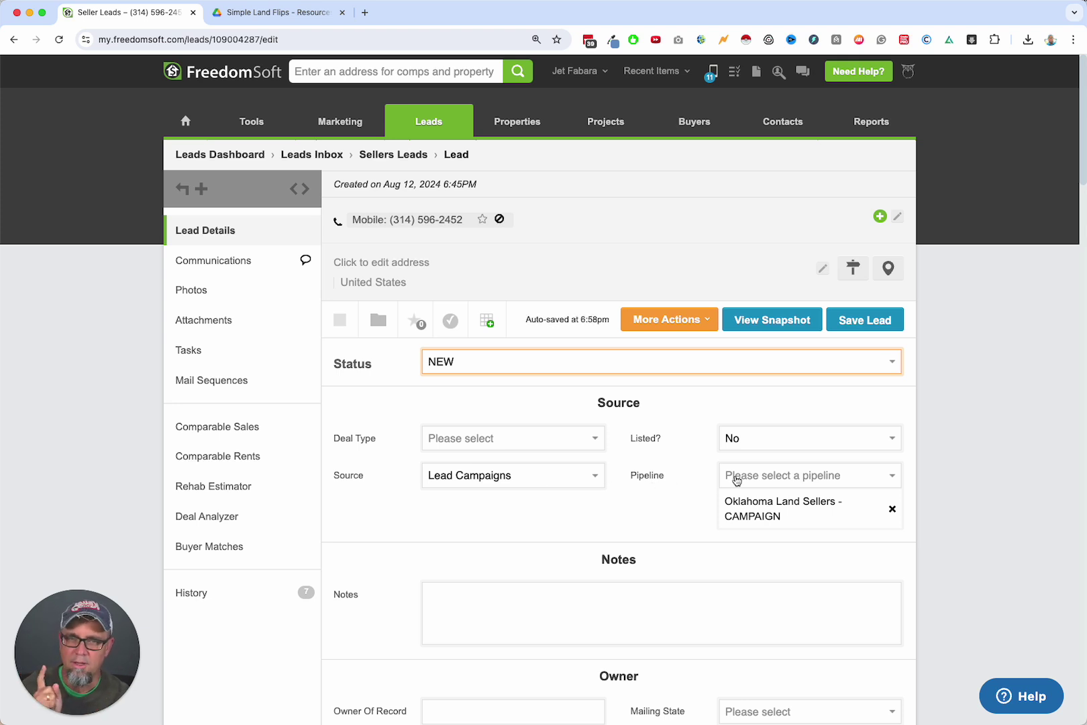
Assign the lead to the Wagoner County OK - LIST pipeline
left_click(809, 481)
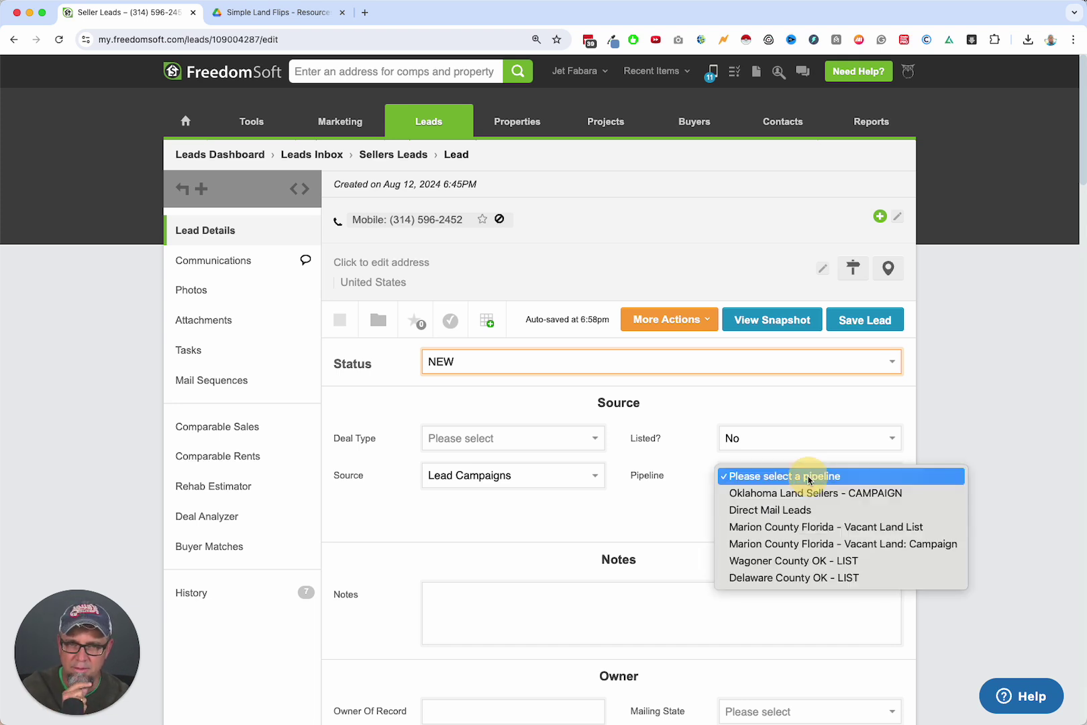
left_click(840, 563)
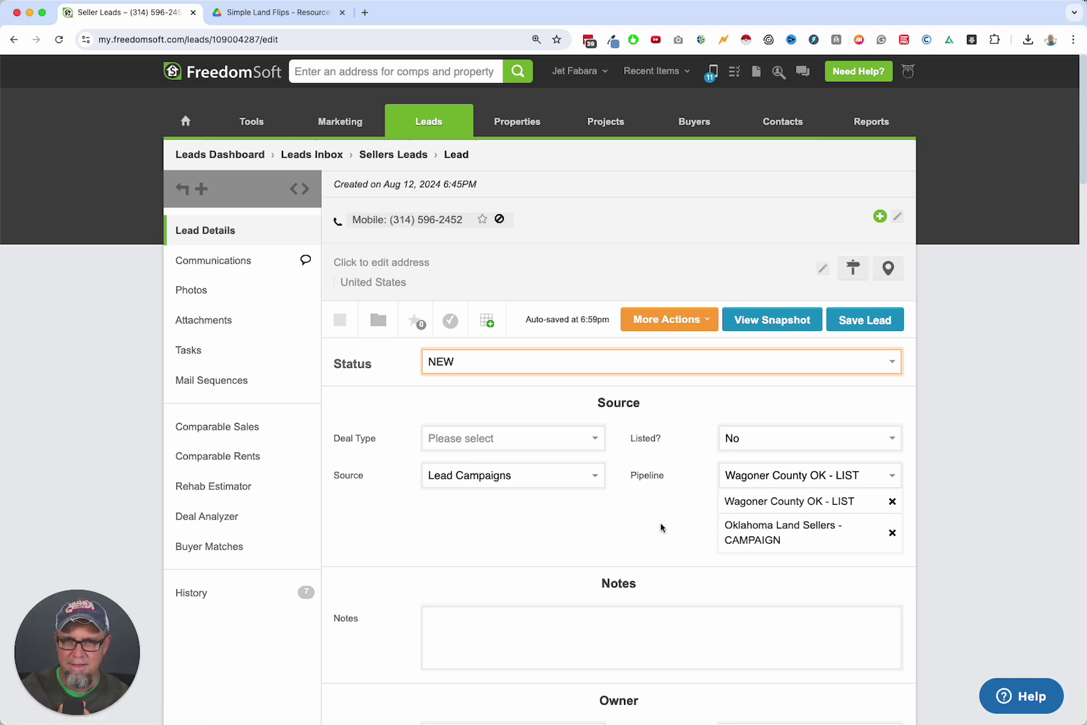
Select the lead's phone number in the contact editor, then cancel without changes
left_click(540, 230)
left_click(717, 245)
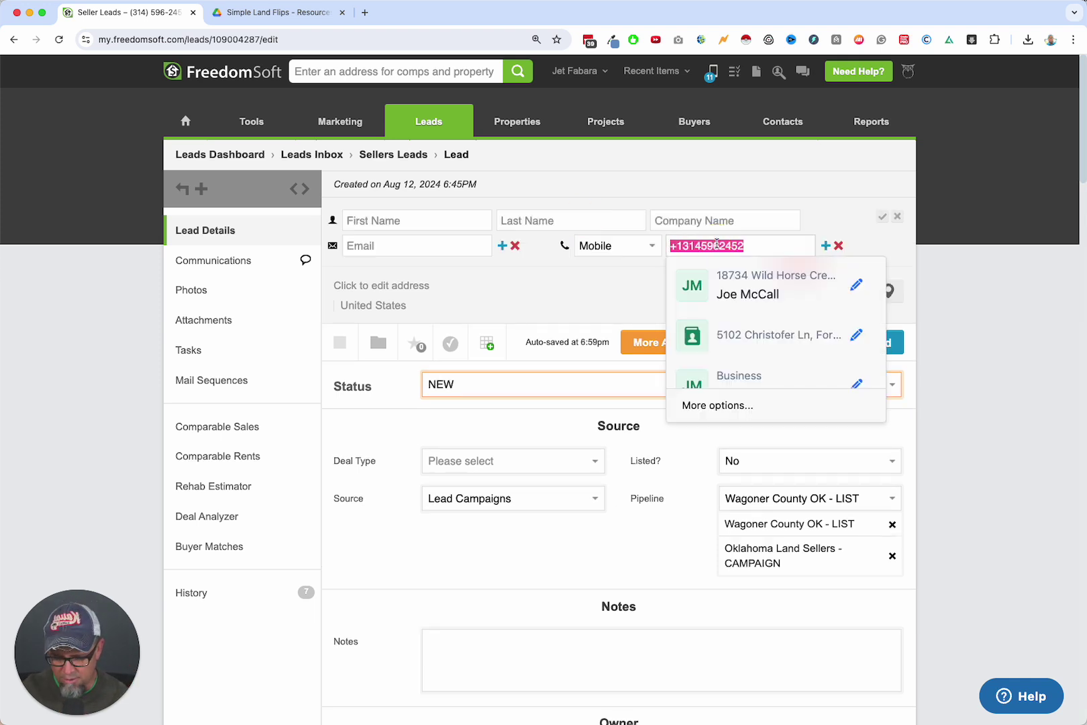
left_click(970, 292)
left_click(899, 217)
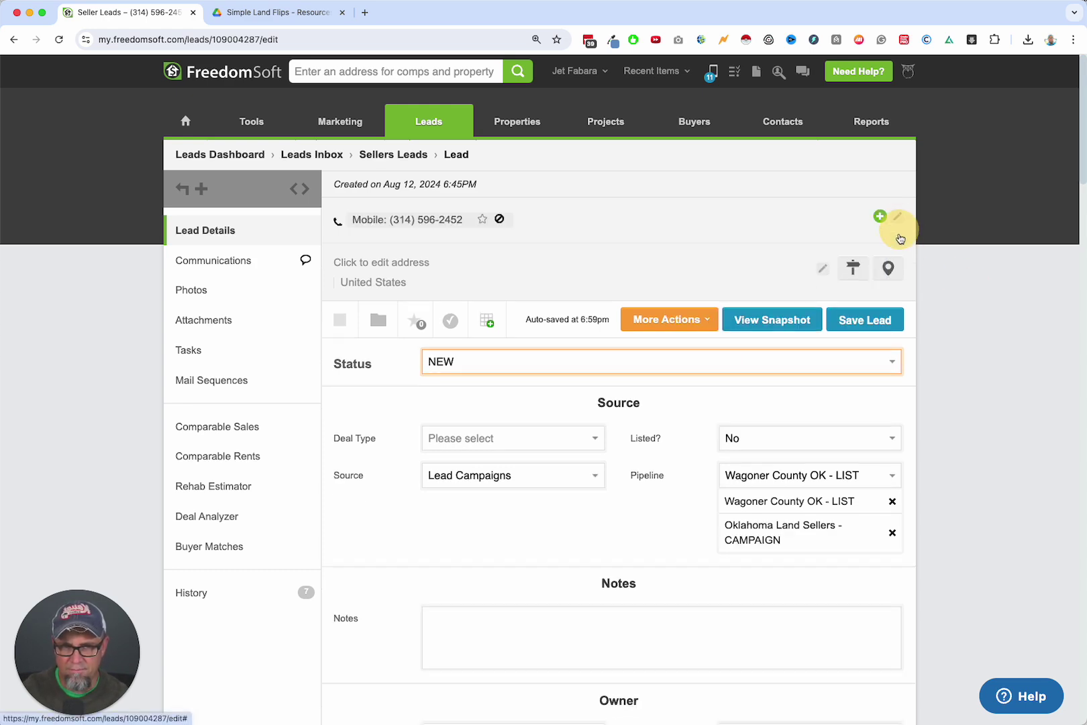
In the lead's communications history, select the reference ID WAG-9999 in the seller's reply
scroll(383, 370, "down", 3)
scroll(214, 245, "up", 2)
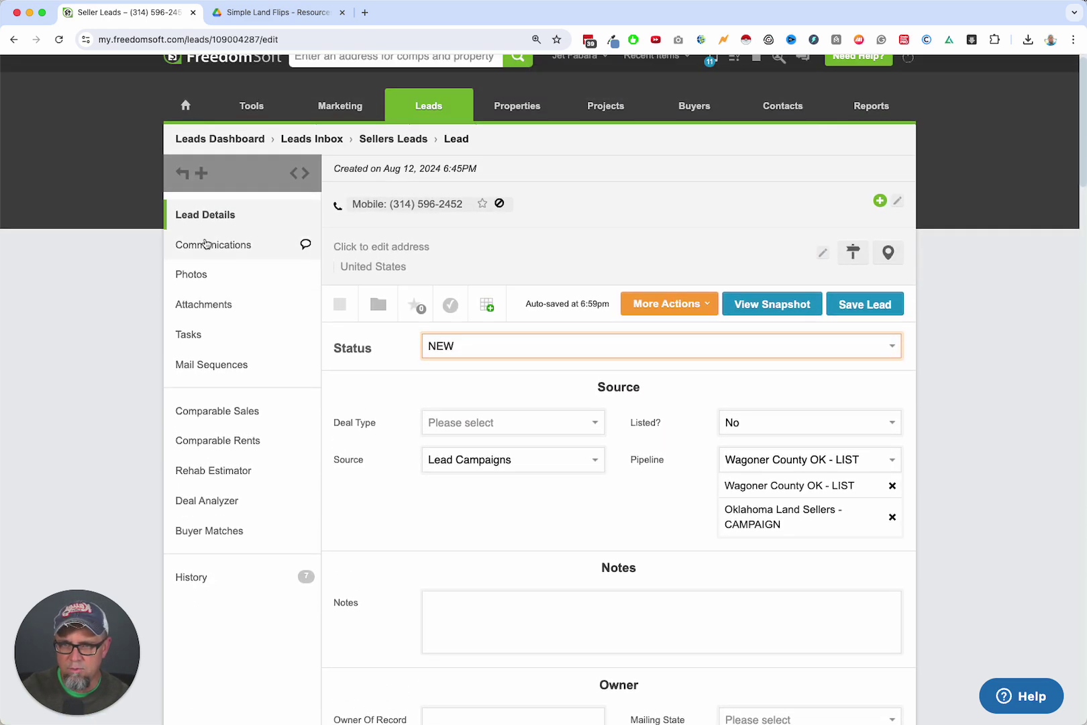
left_click(213, 245)
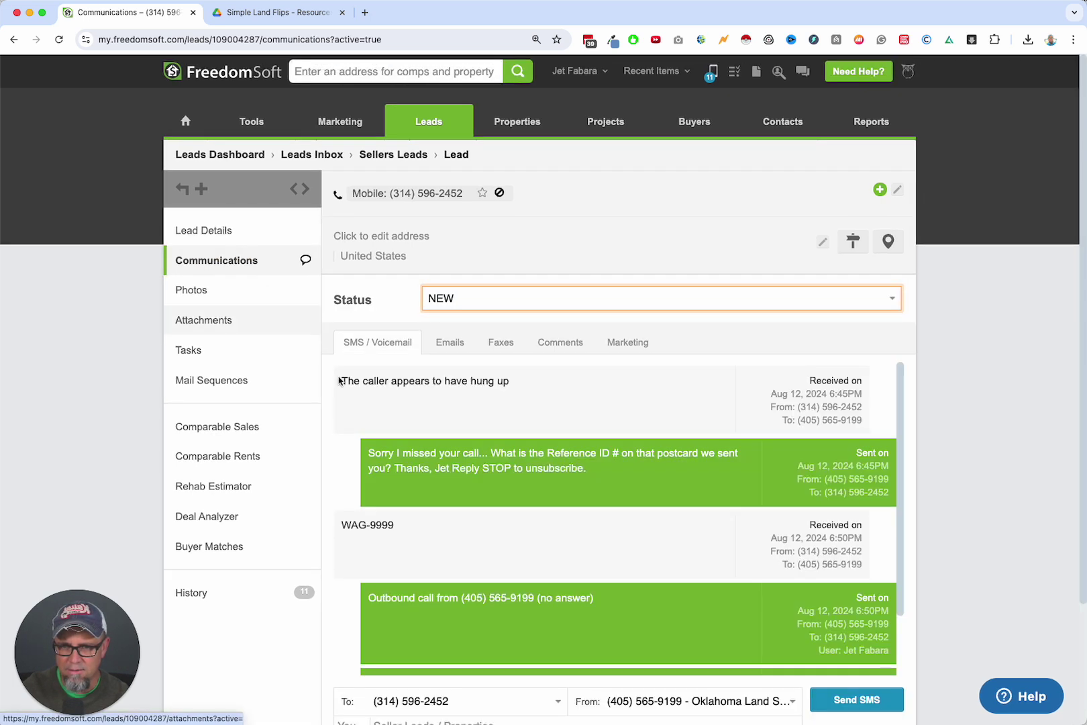
scroll(369, 439, "down", 2)
left_click_drag(401, 308, 319, 308)
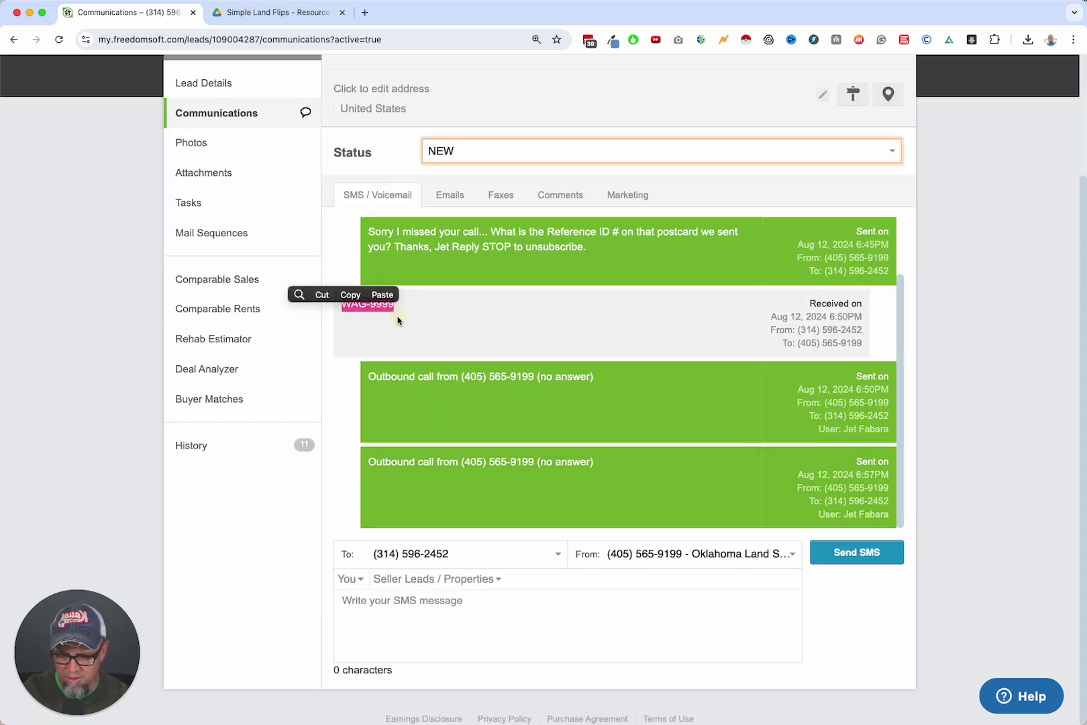
scroll(924, 323, "up", 3)
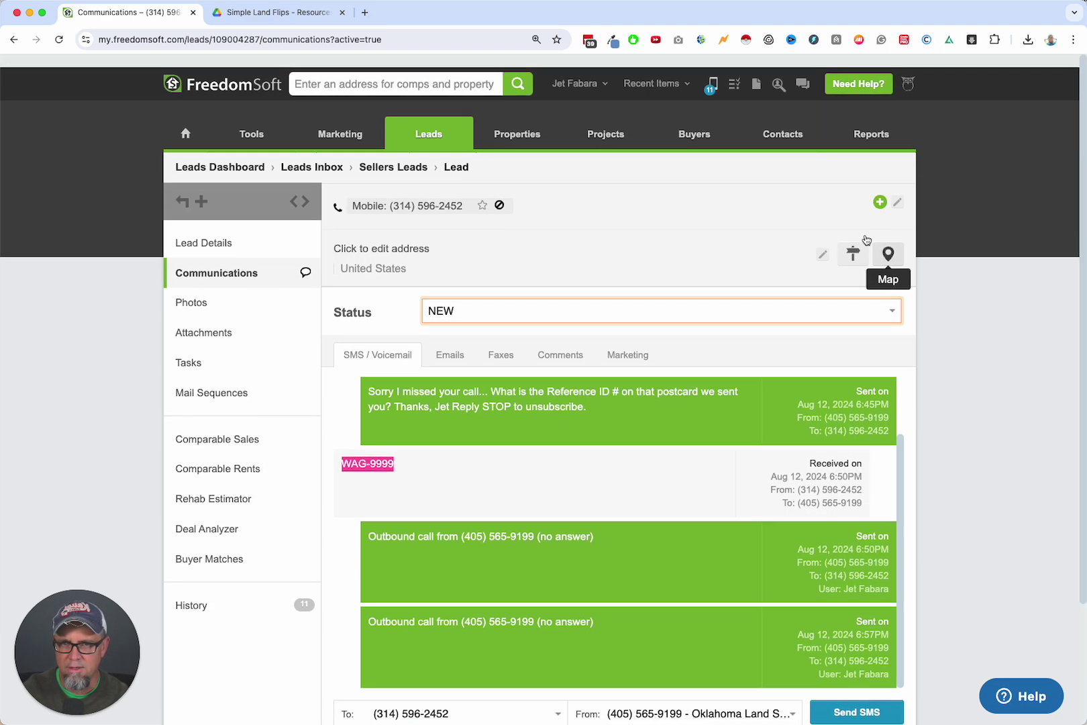
Open the WAG-9999 lead from the full Wagoner County OK - LIST records
mouse_move(429, 121)
left_click(440, 218)
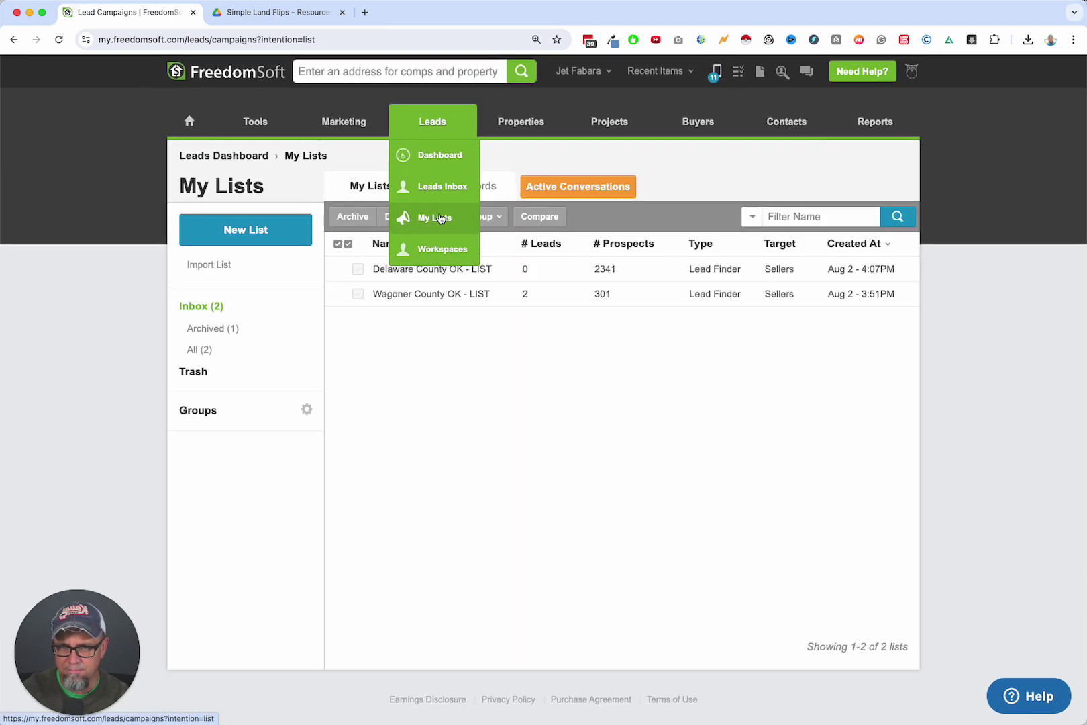
left_click(427, 294)
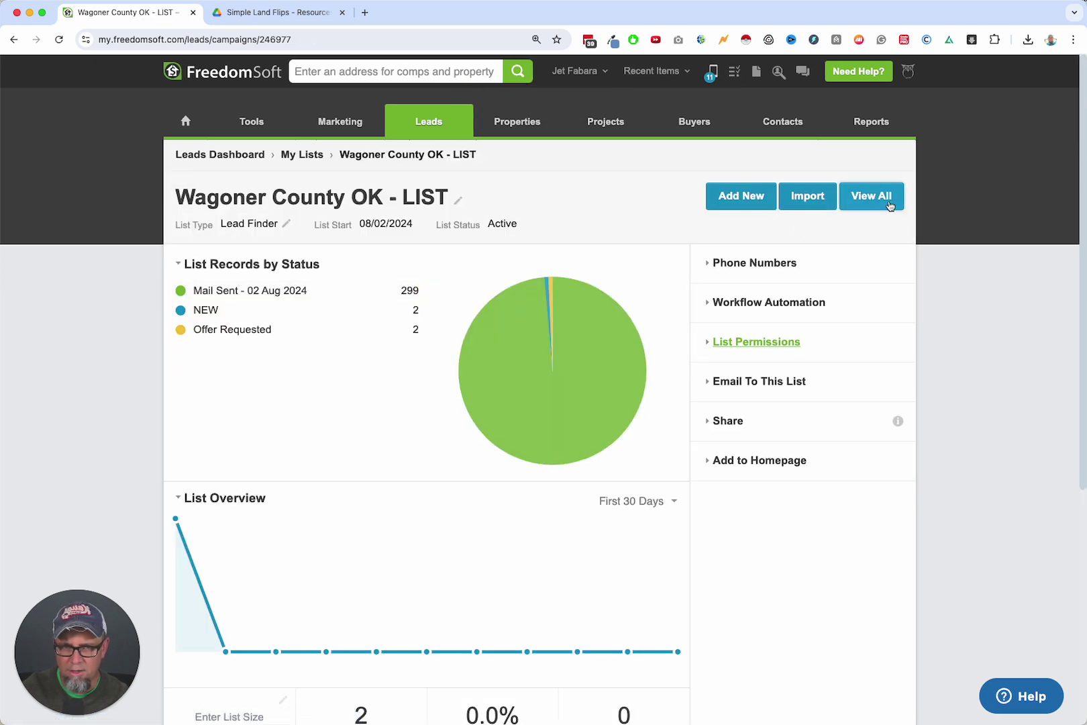
left_click(880, 197)
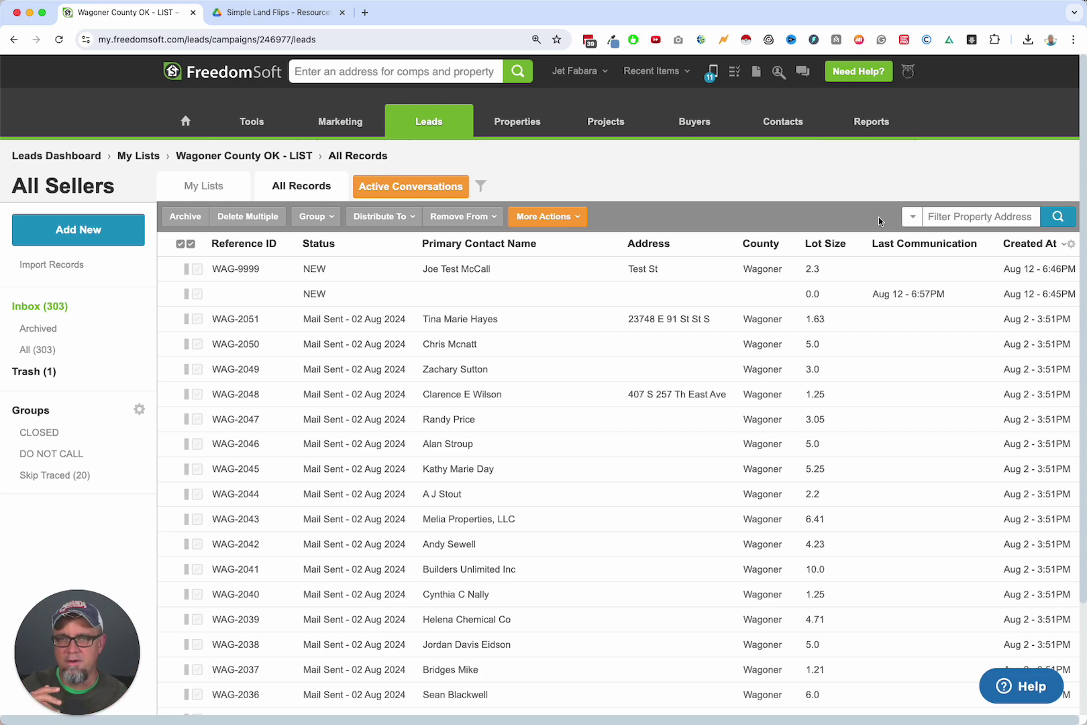
left_click(456, 272)
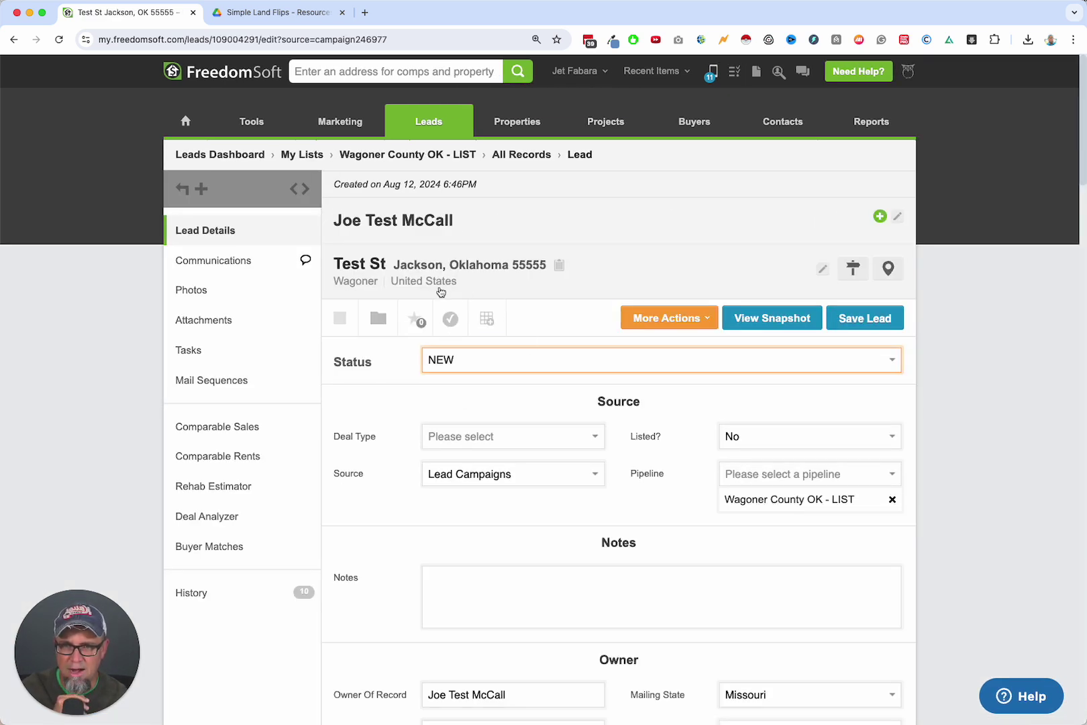
Review the WAG-9999 record without changing the name, then return to the list overview
scroll(541, 504, "down", 3)
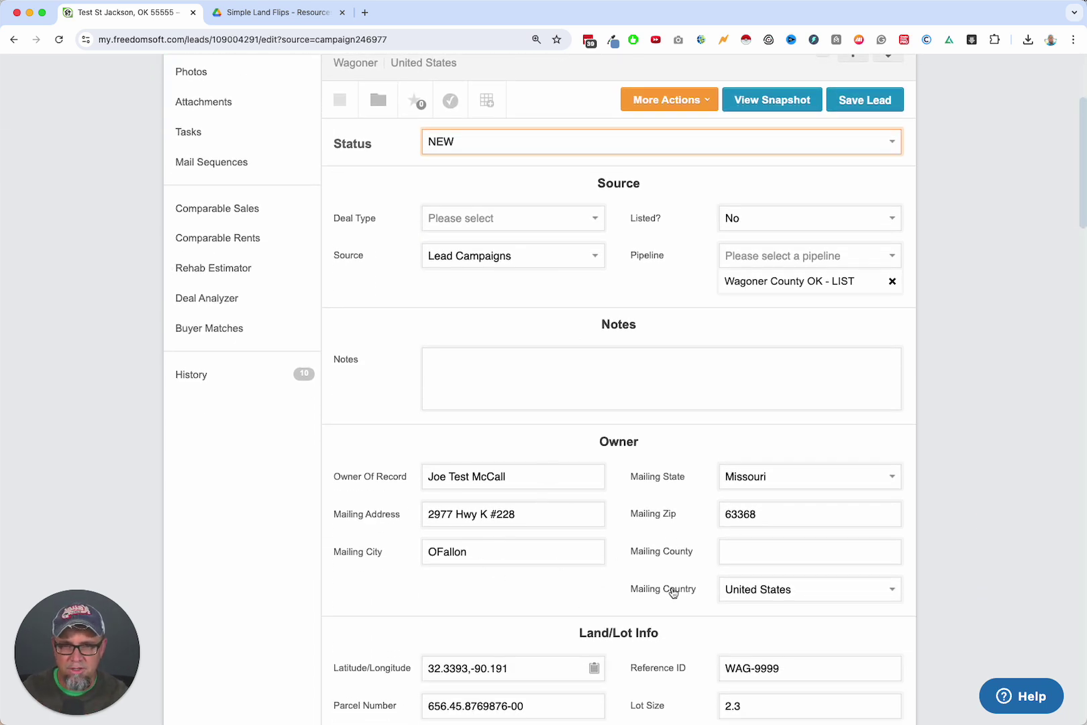
scroll(694, 657, "down", 2)
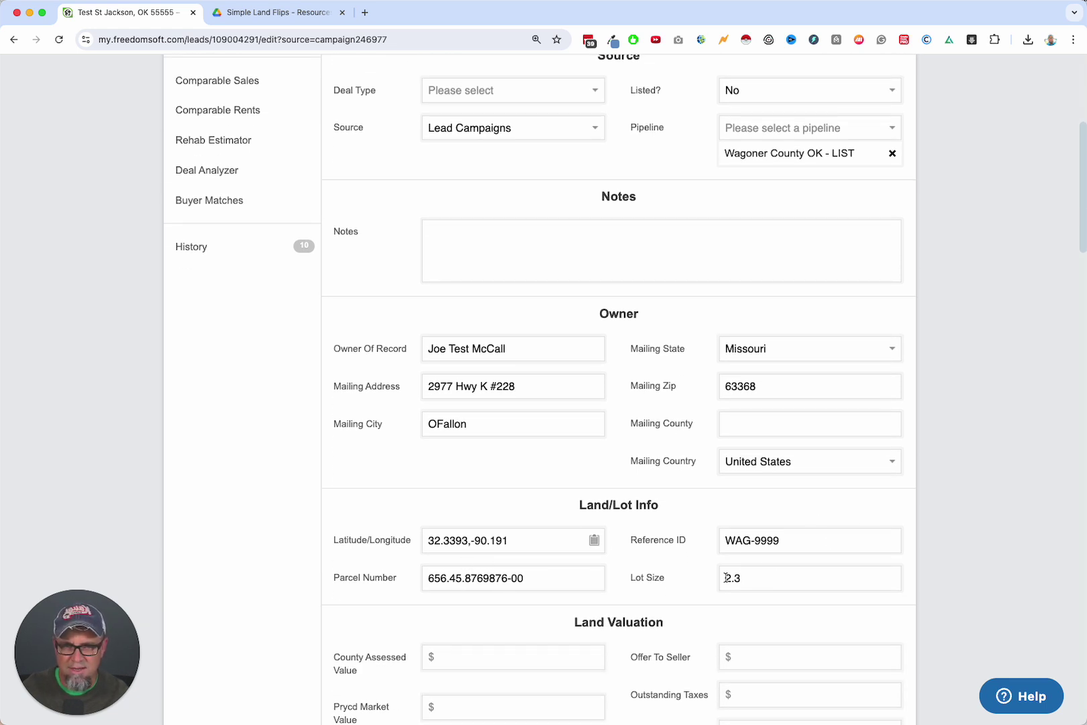
scroll(715, 580, "up", 5)
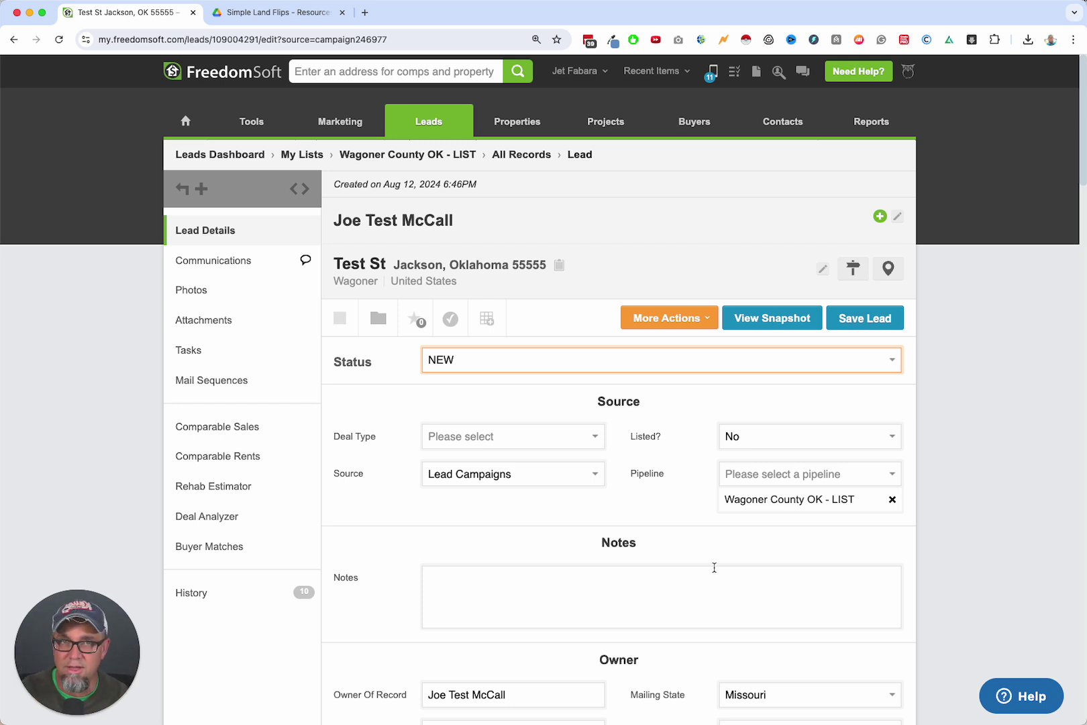
left_click(805, 224)
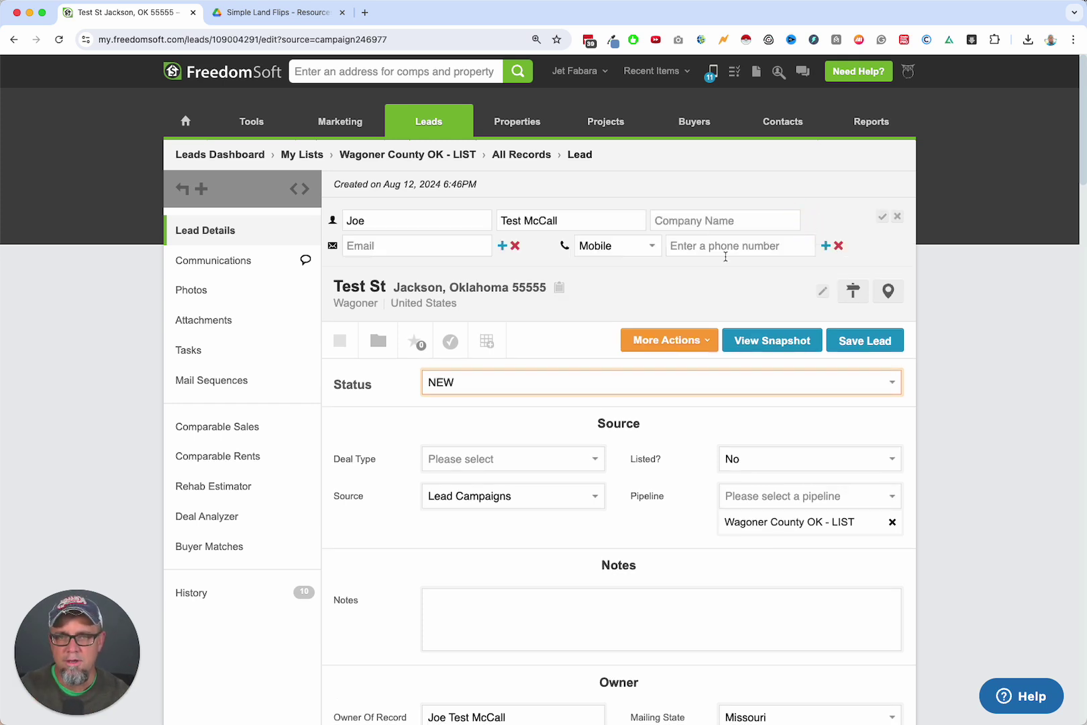
left_click(900, 222)
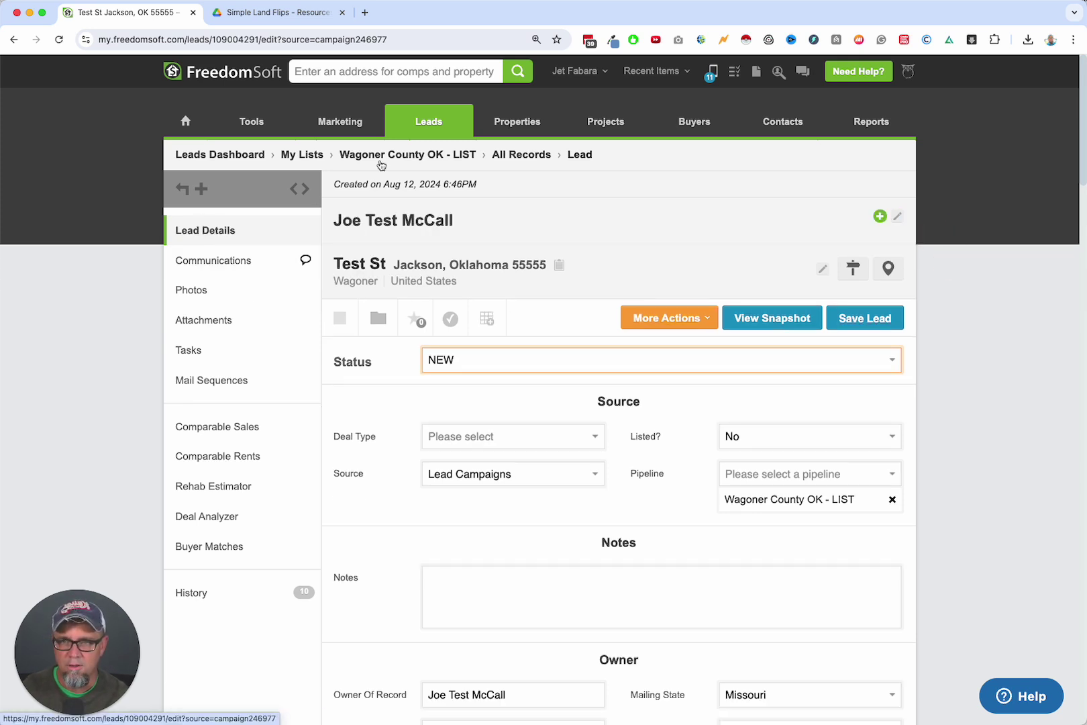
left_click(407, 157)
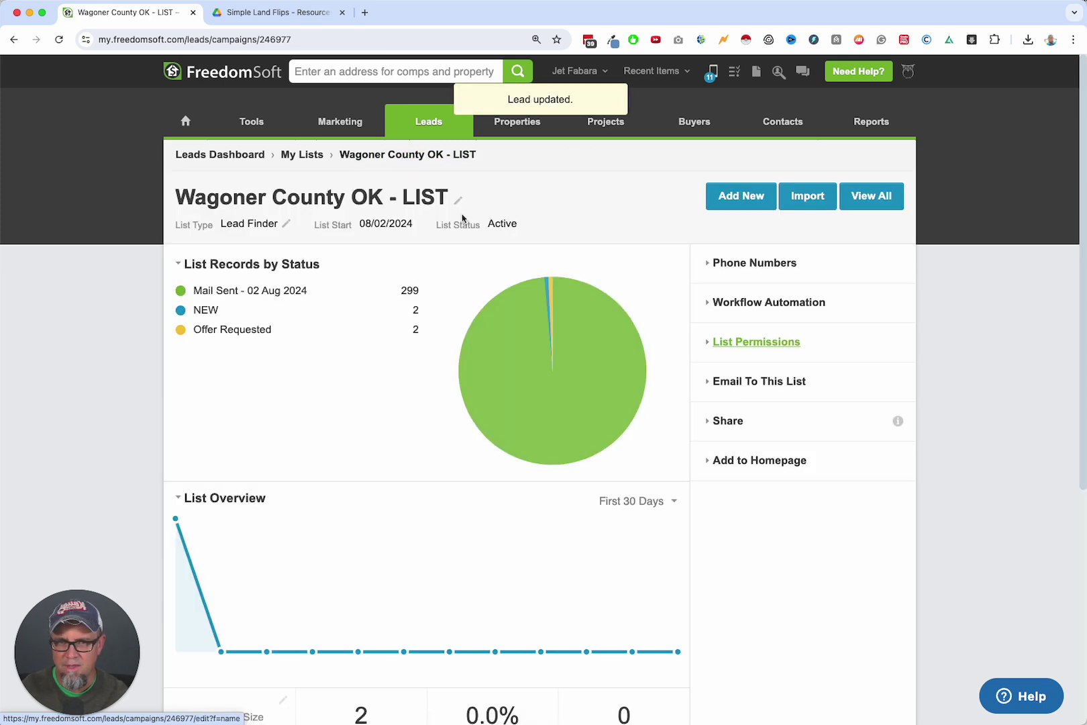
Filter all Wagoner list records to Reference ID contains 9999, leaving only WAG-9999
left_click(870, 196)
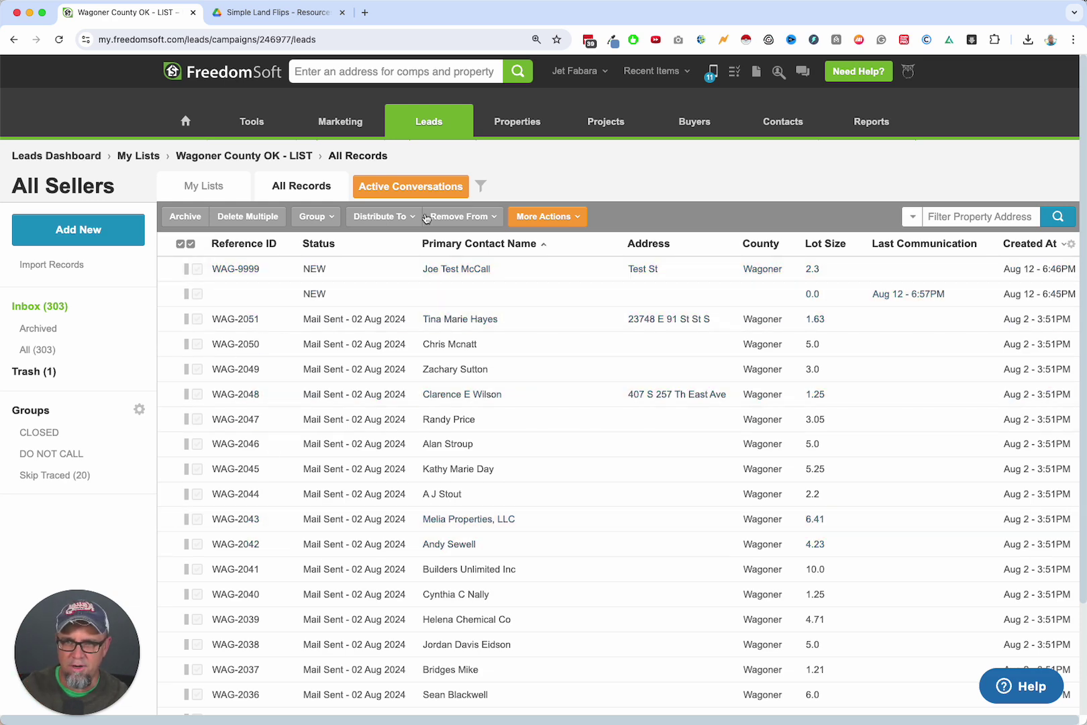
left_click(481, 188)
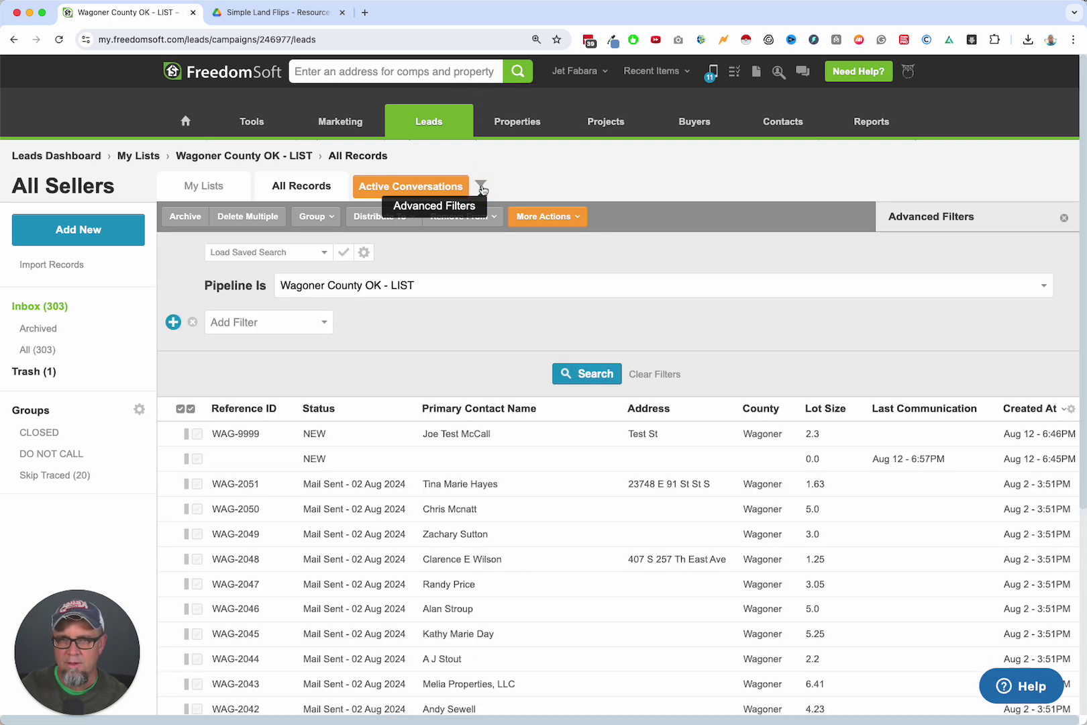
left_click(253, 326)
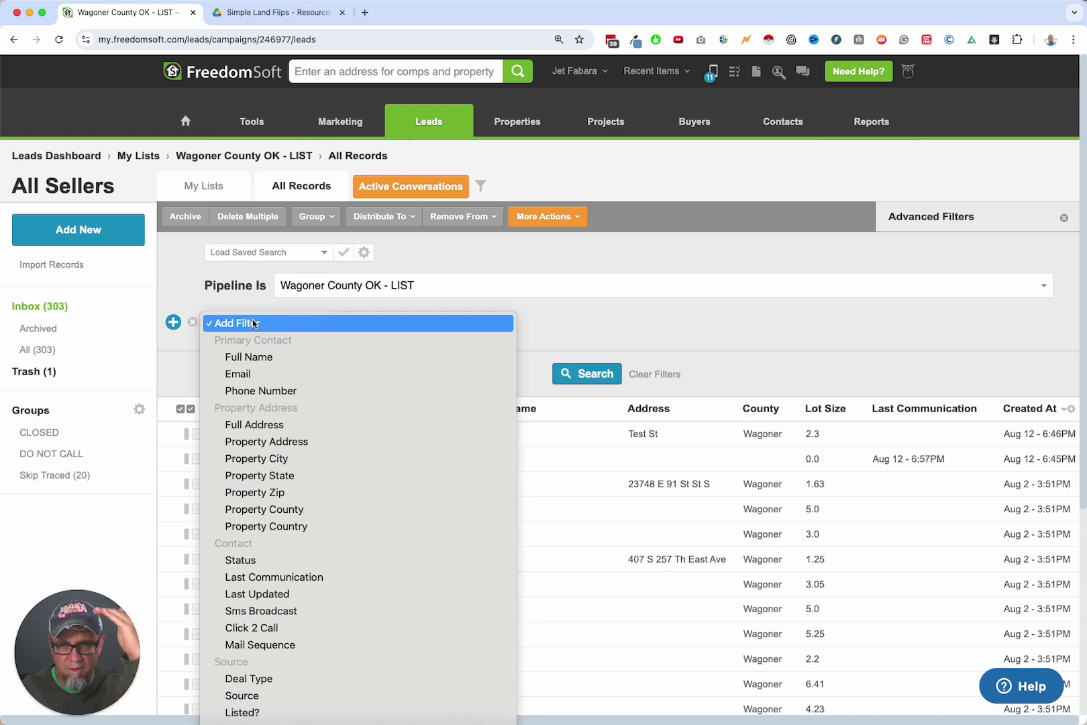
scroll(254, 324, "down", 4)
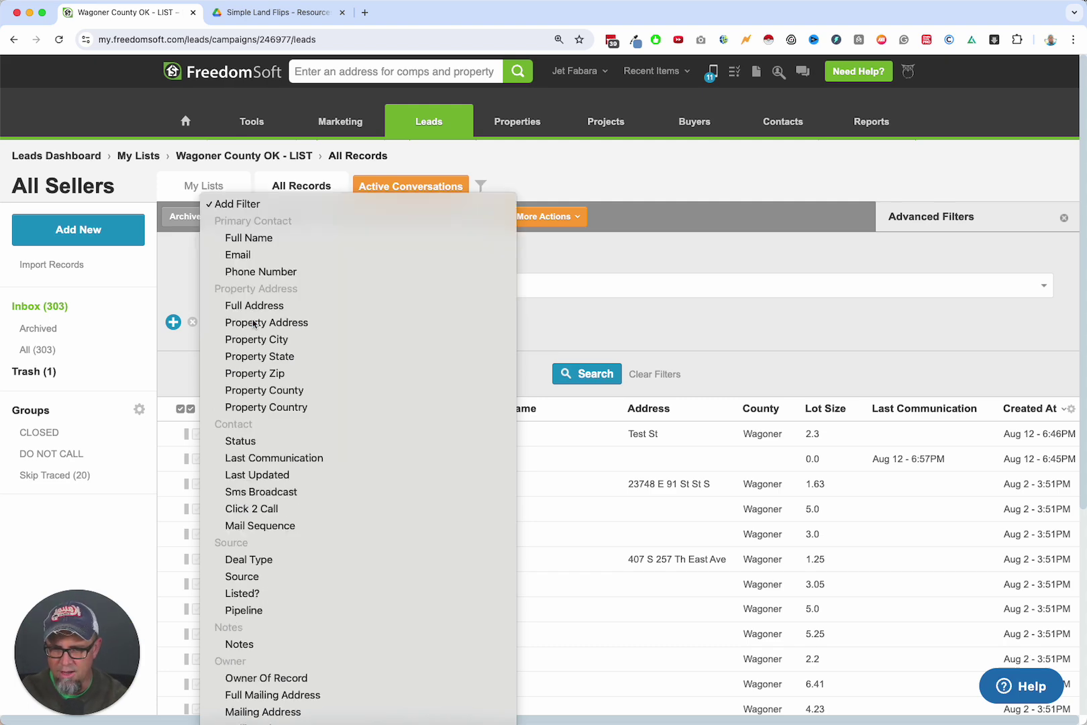
left_click(195, 331)
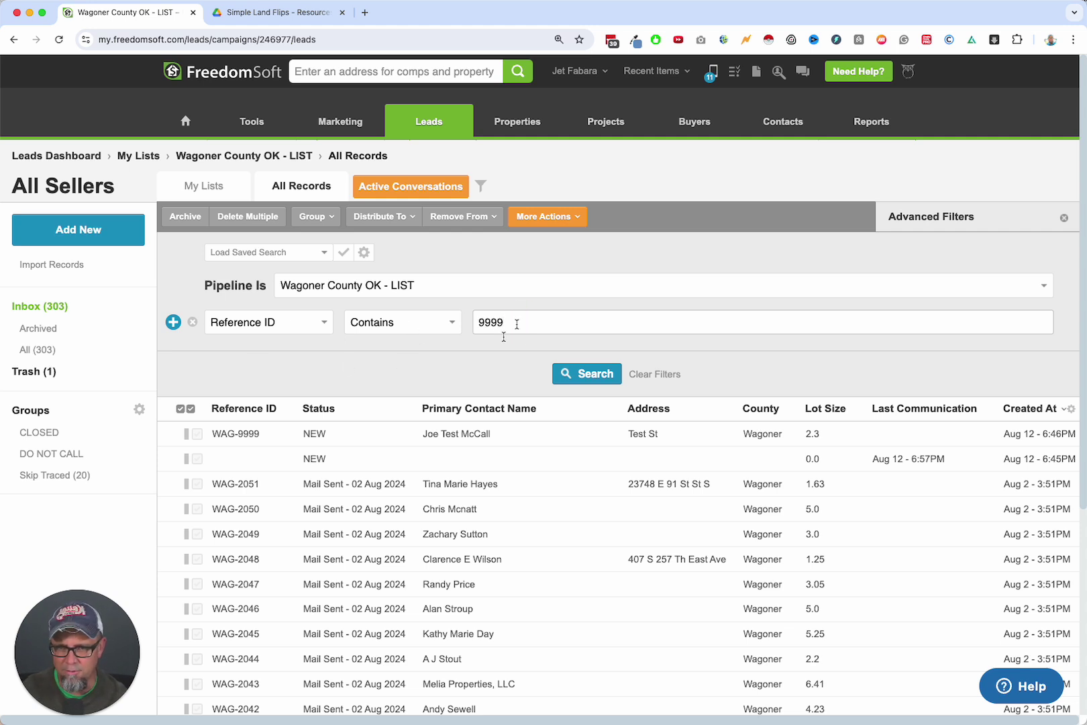
left_click(576, 382)
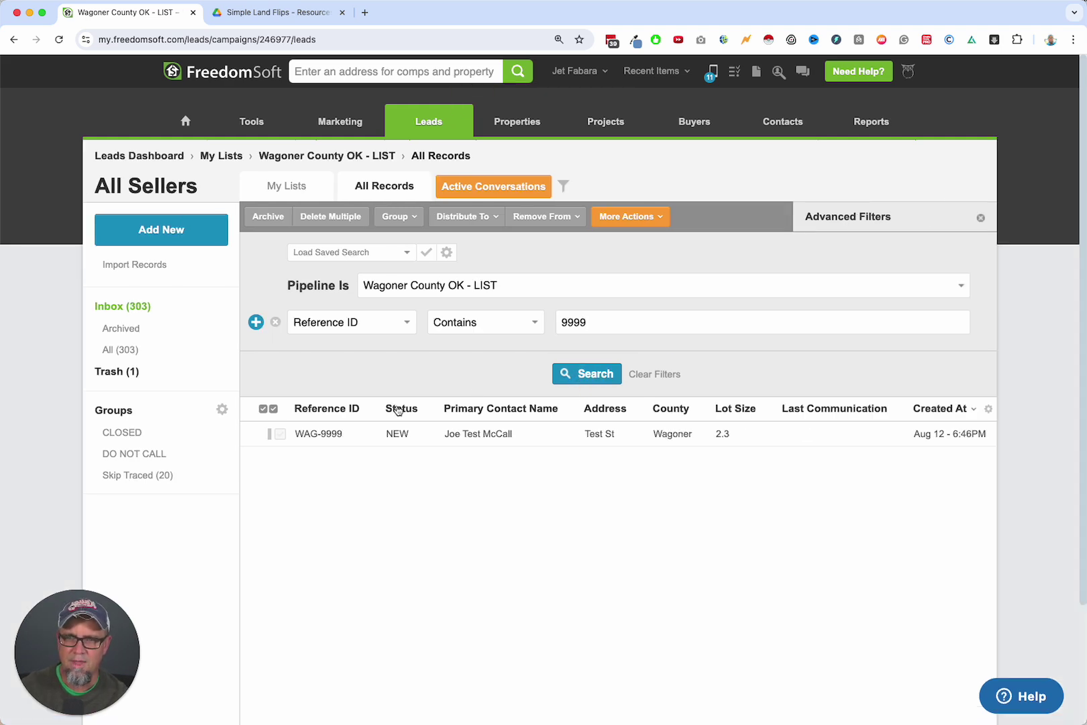
Paste the seller's mobile number into the WAG-9999 lead's contact details and save, then return to Wagoner County OK - LIST
left_click(485, 435)
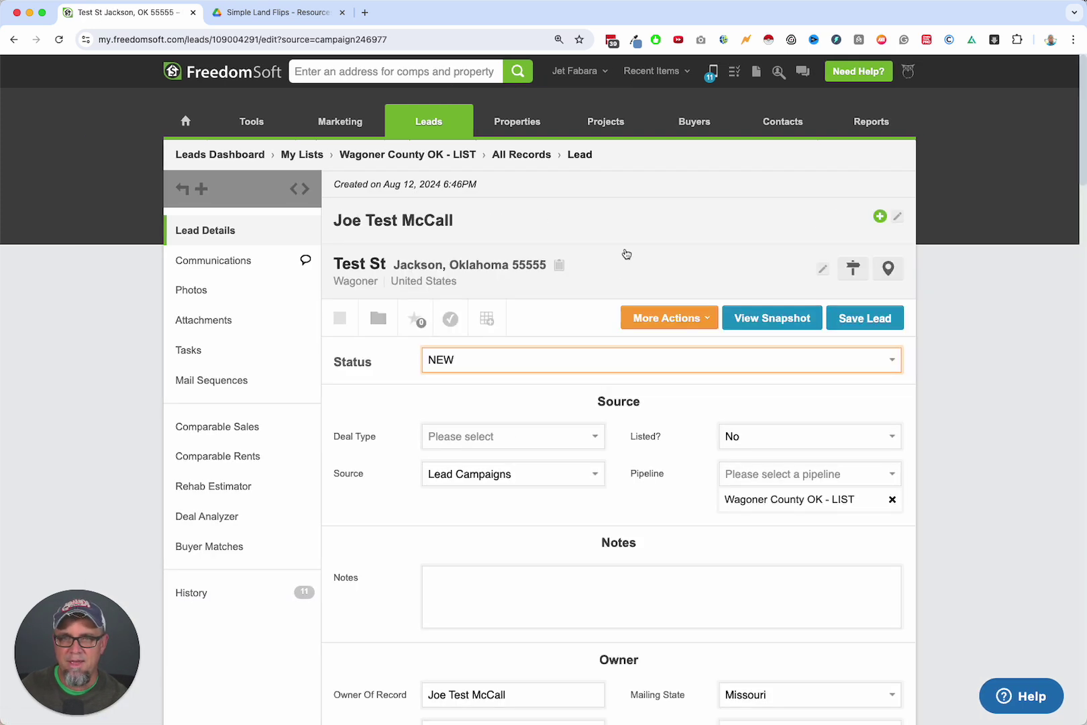
left_click(728, 223)
left_click(690, 248)
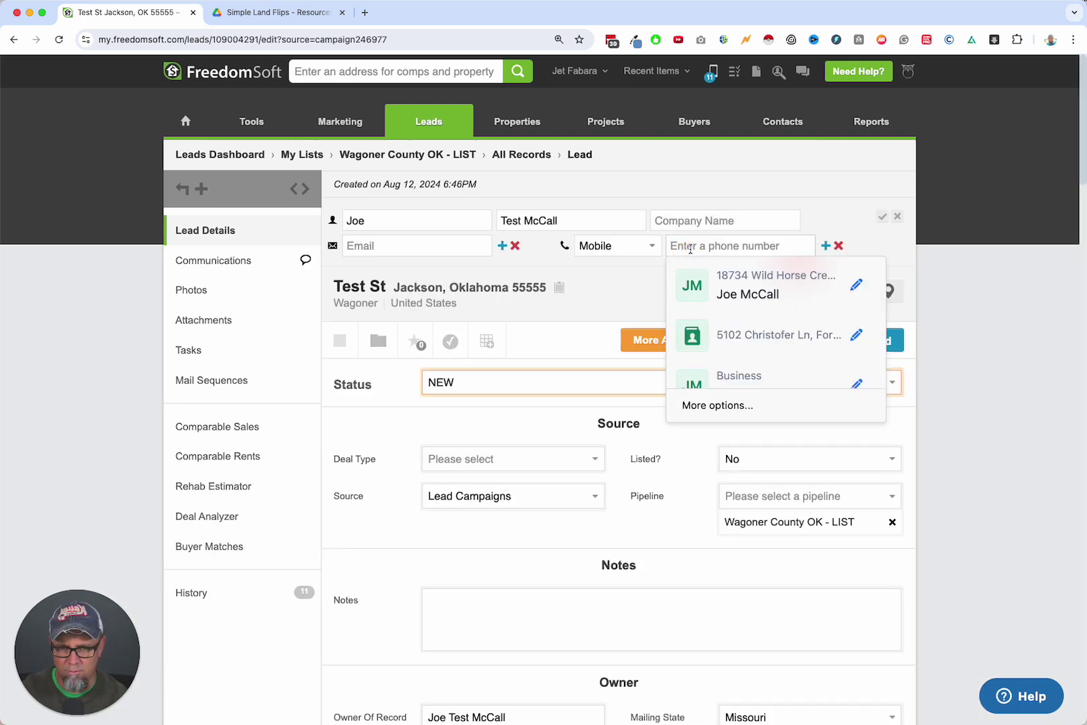
key("super+shift+v")
key("Return")
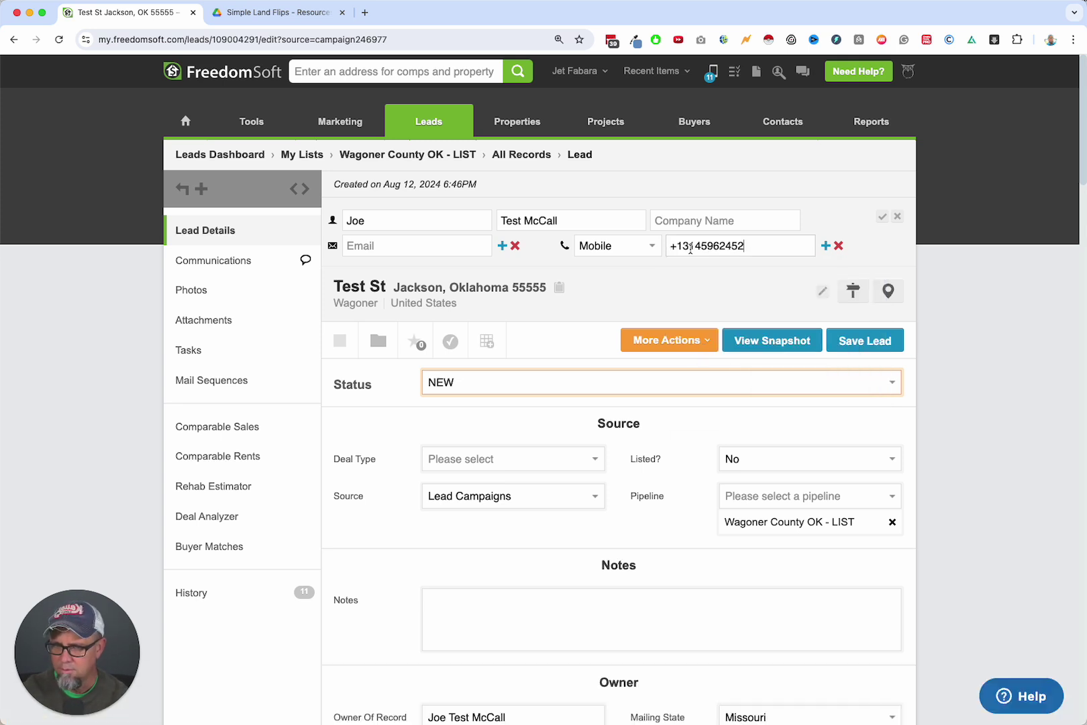
key("Return")
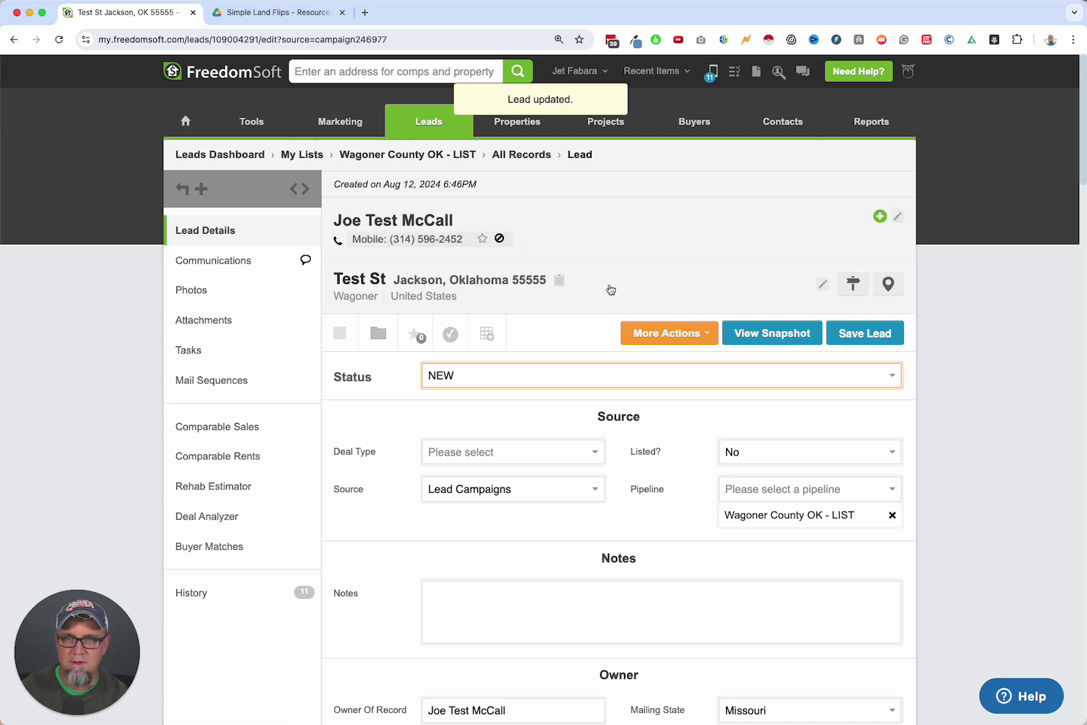
left_click(442, 156)
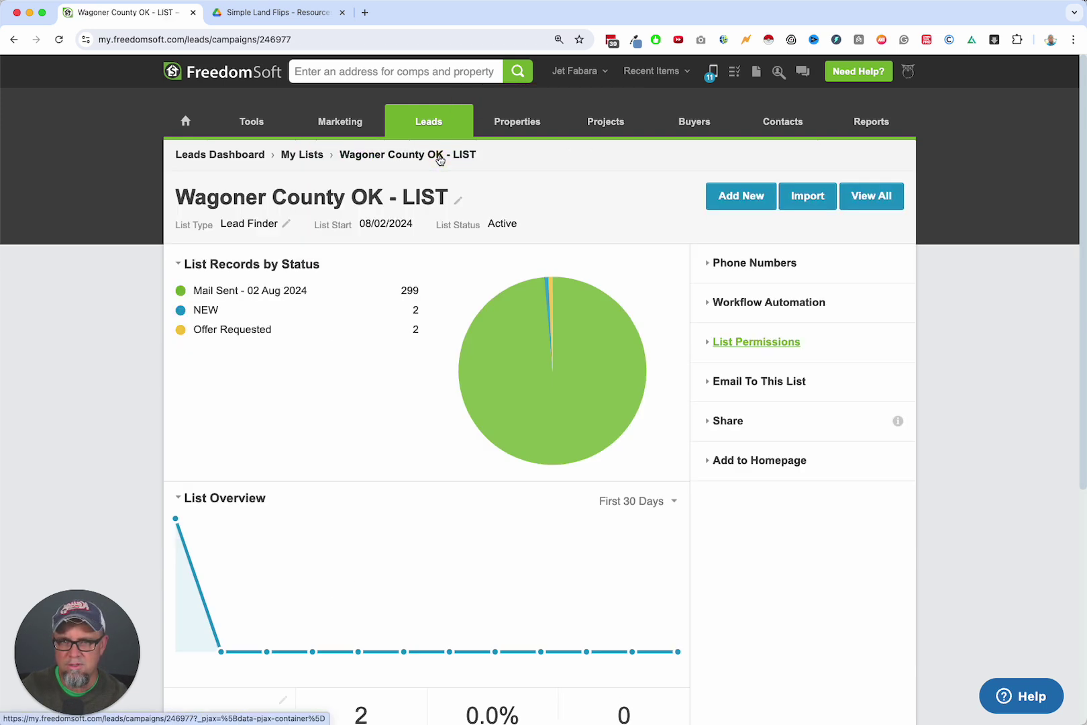
Show every Wagoner County record and select all 303 of them
left_click(873, 197)
scroll(790, 232, "down", 3)
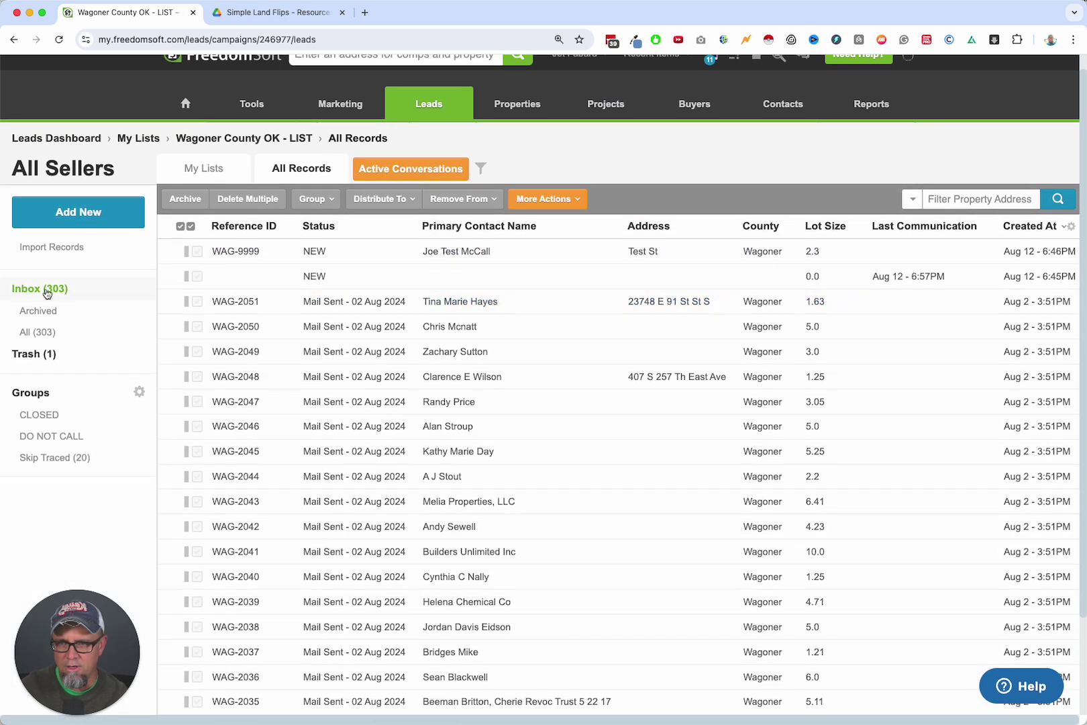
scroll(836, 664, "up", 3)
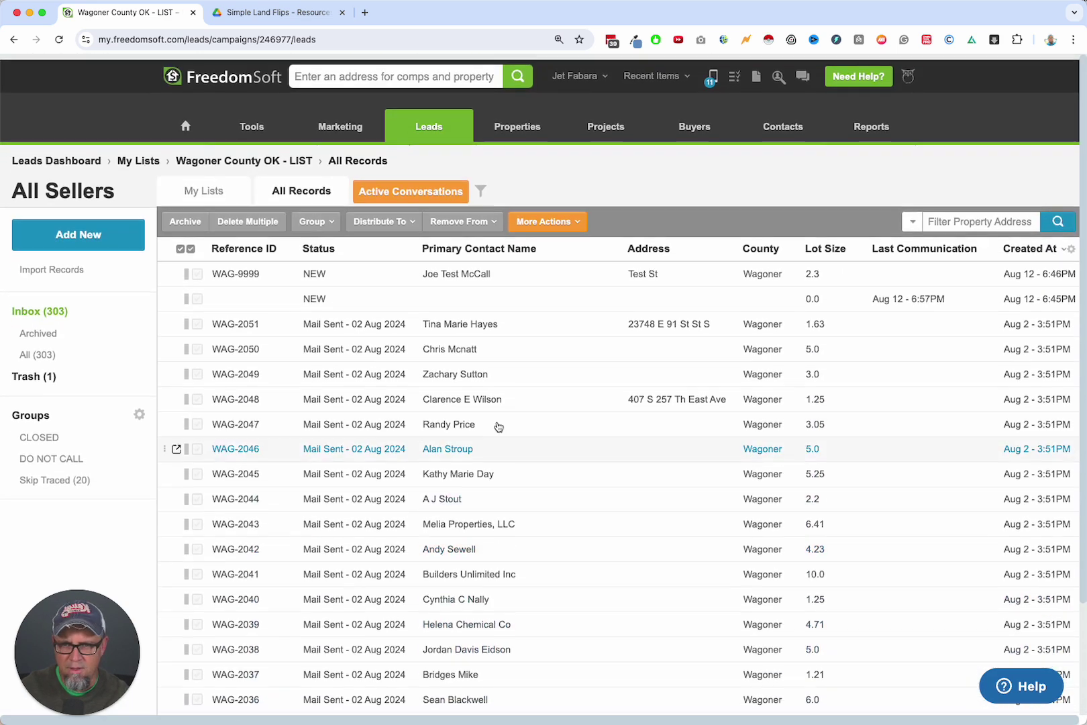
left_click(190, 244)
left_click(401, 272)
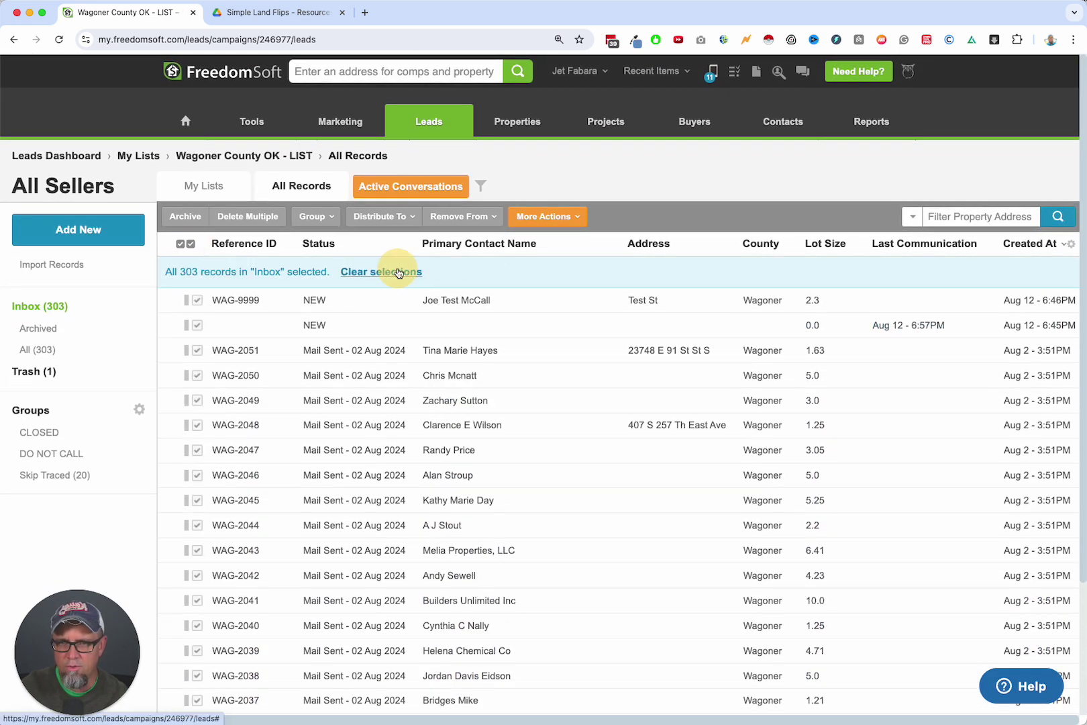
Run Find Duplicates on the selected records, matching by Phone Number
left_click(579, 216)
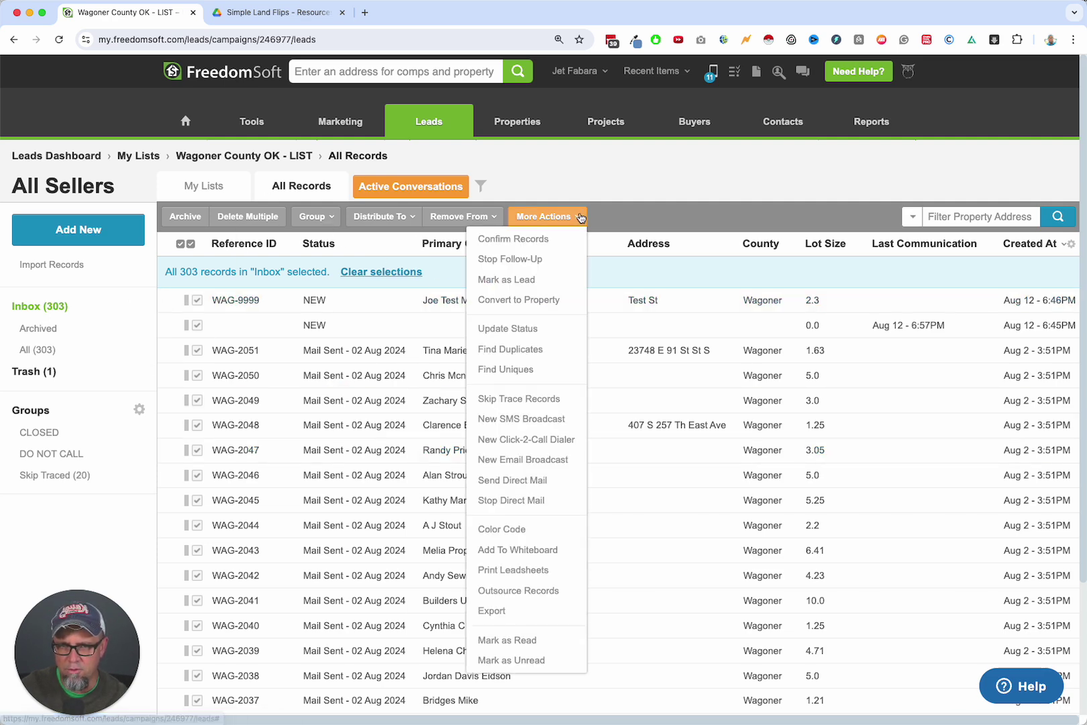
left_click(531, 349)
left_click(472, 380)
left_click(495, 432)
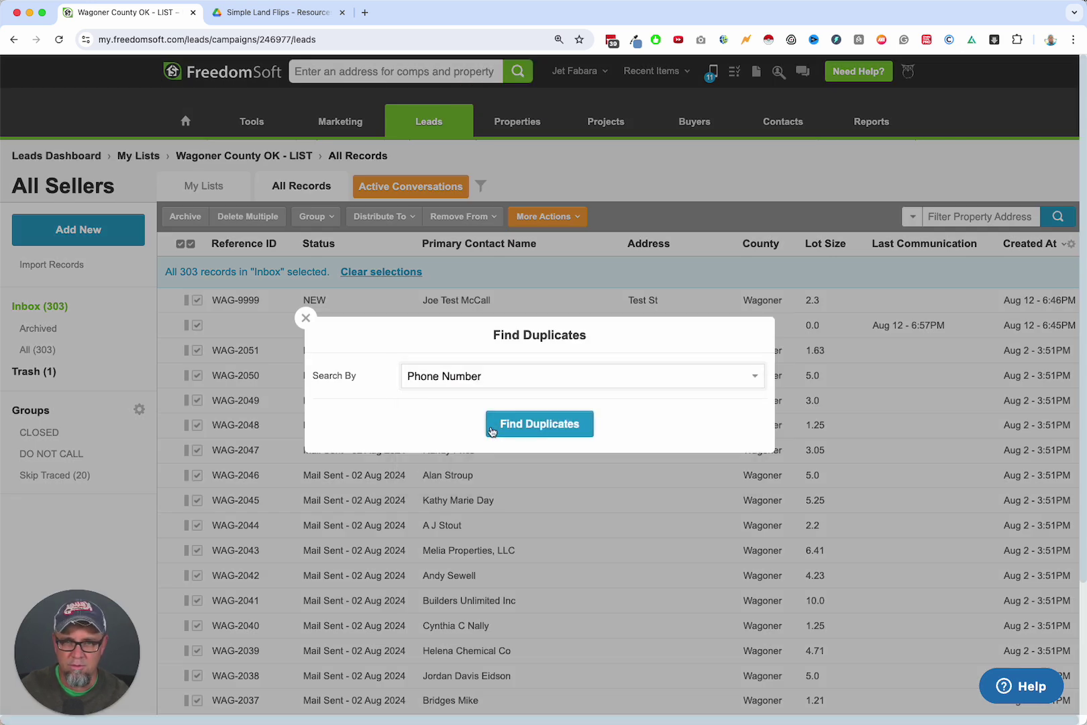
left_click(556, 431)
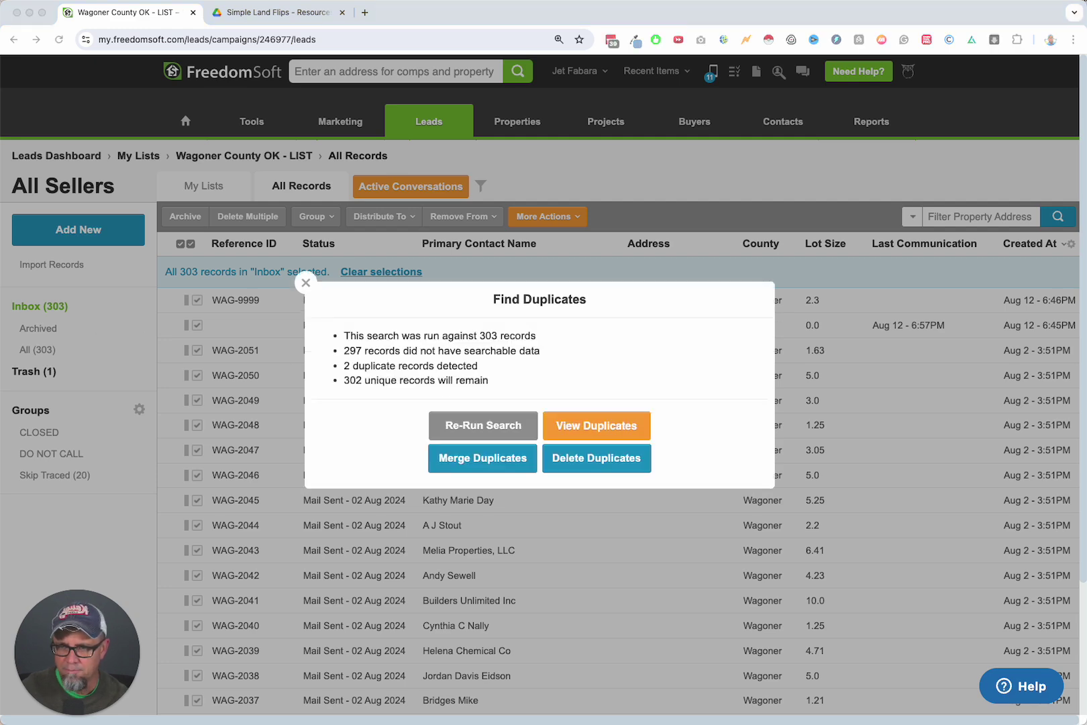
Merge the found duplicates, keeping the oldest record, and confirm the merge
left_click_drag(458, 366, 344, 367)
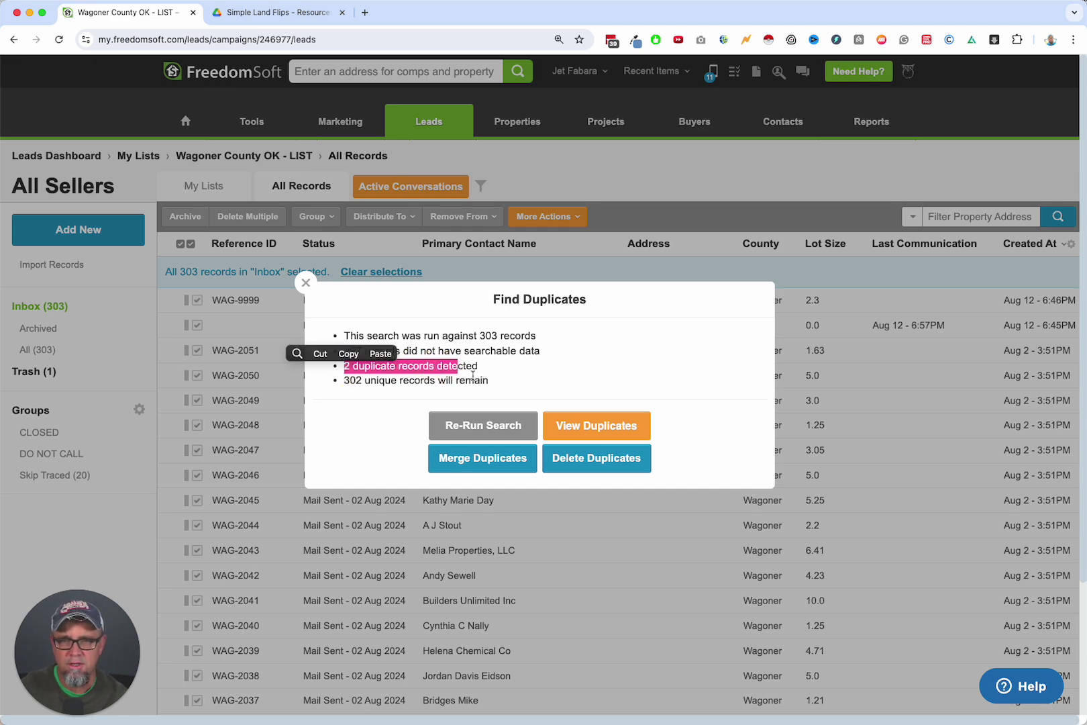
left_click(504, 371)
left_click(484, 459)
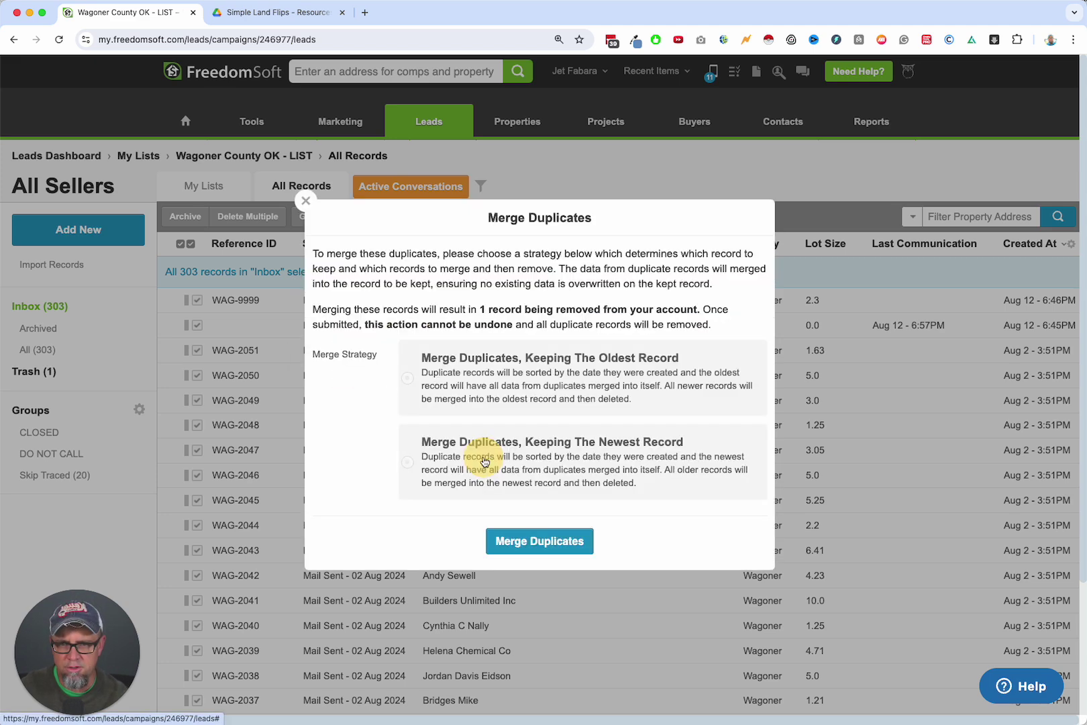
left_click(490, 371)
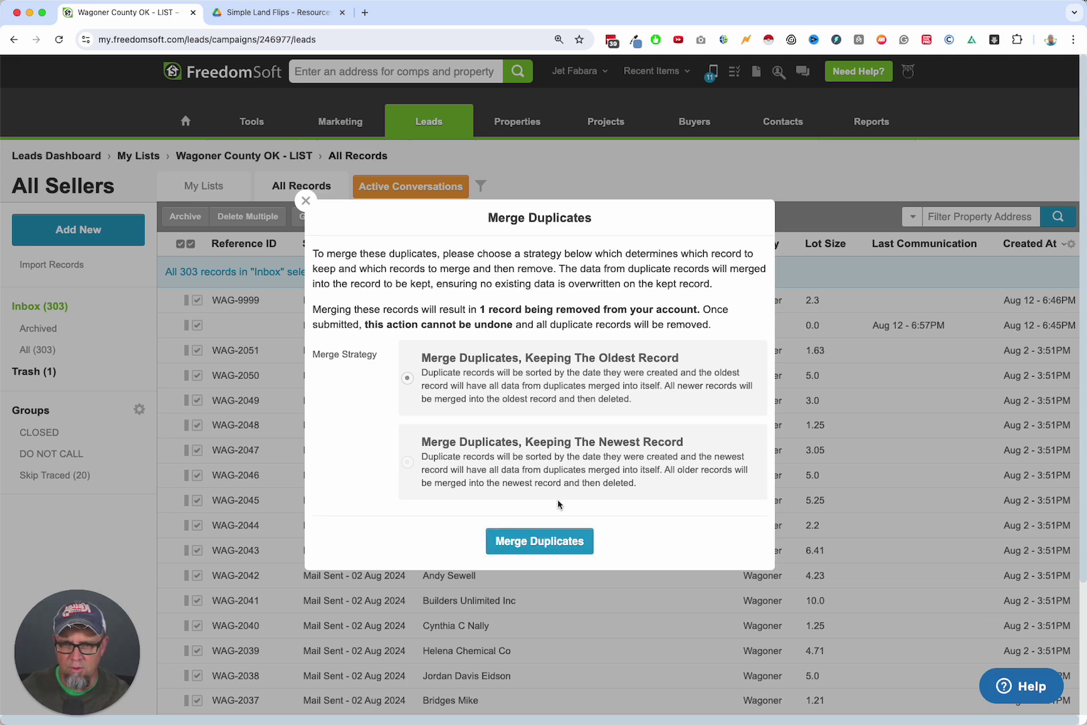
left_click(539, 541)
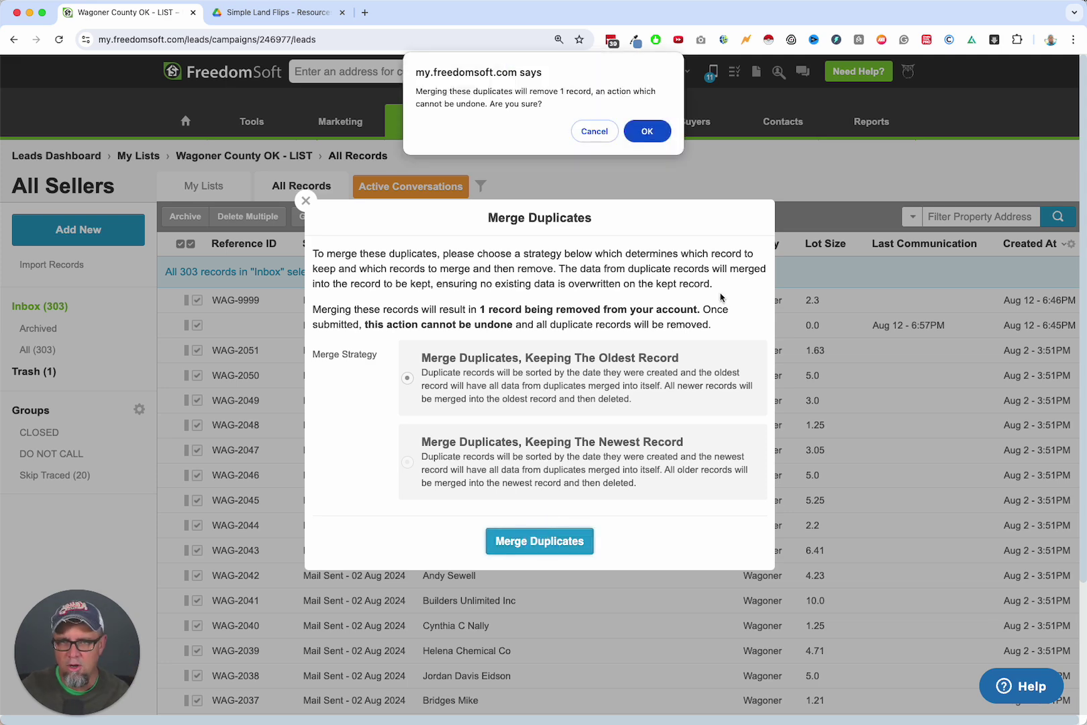
left_click(647, 131)
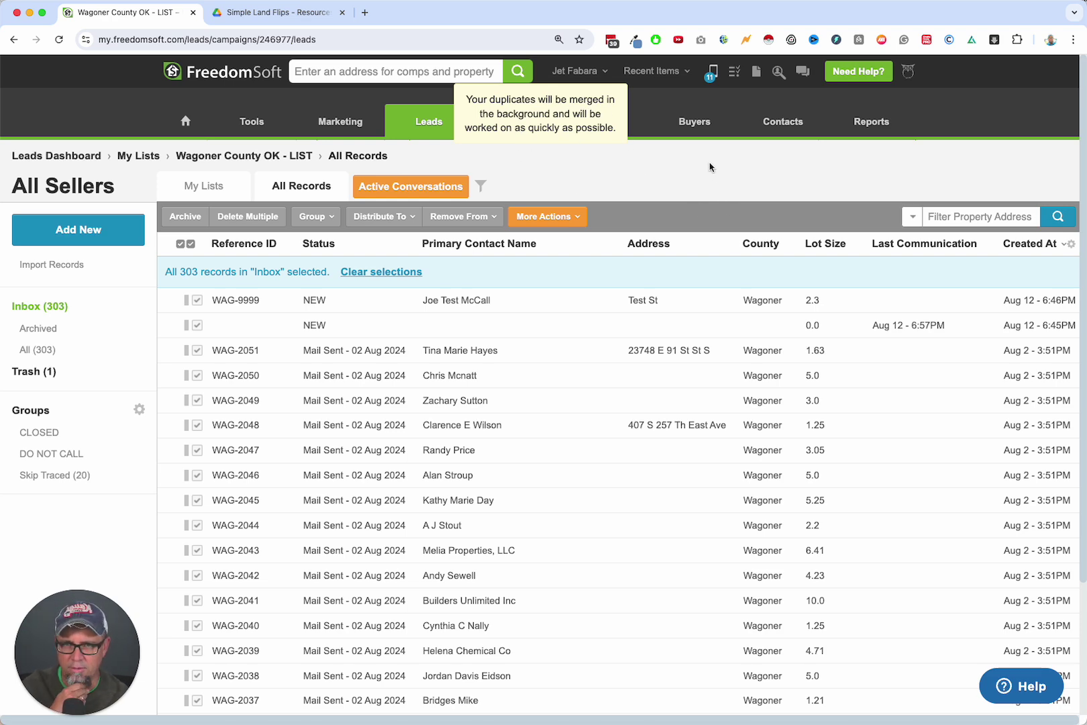
Open the WAG-9999 lead from the Oklahoma Land Sellers - CAMPAIGN's full lead list
mouse_move(429, 125)
left_click(432, 187)
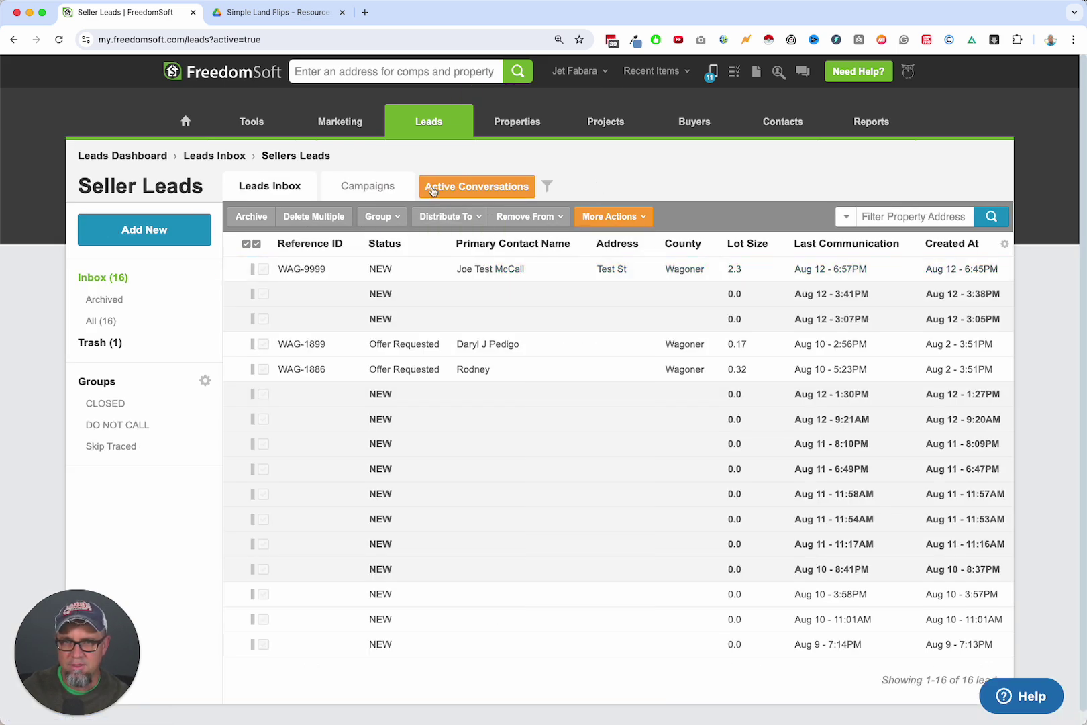
left_click(369, 186)
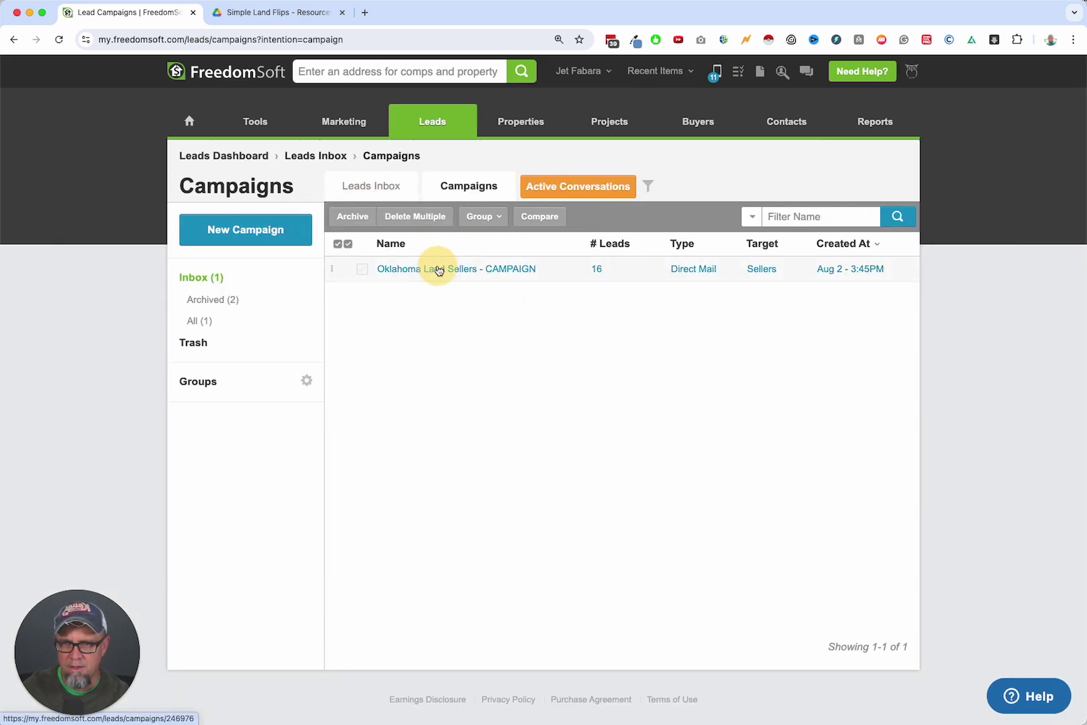
left_click(438, 270)
left_click(871, 196)
left_click(516, 269)
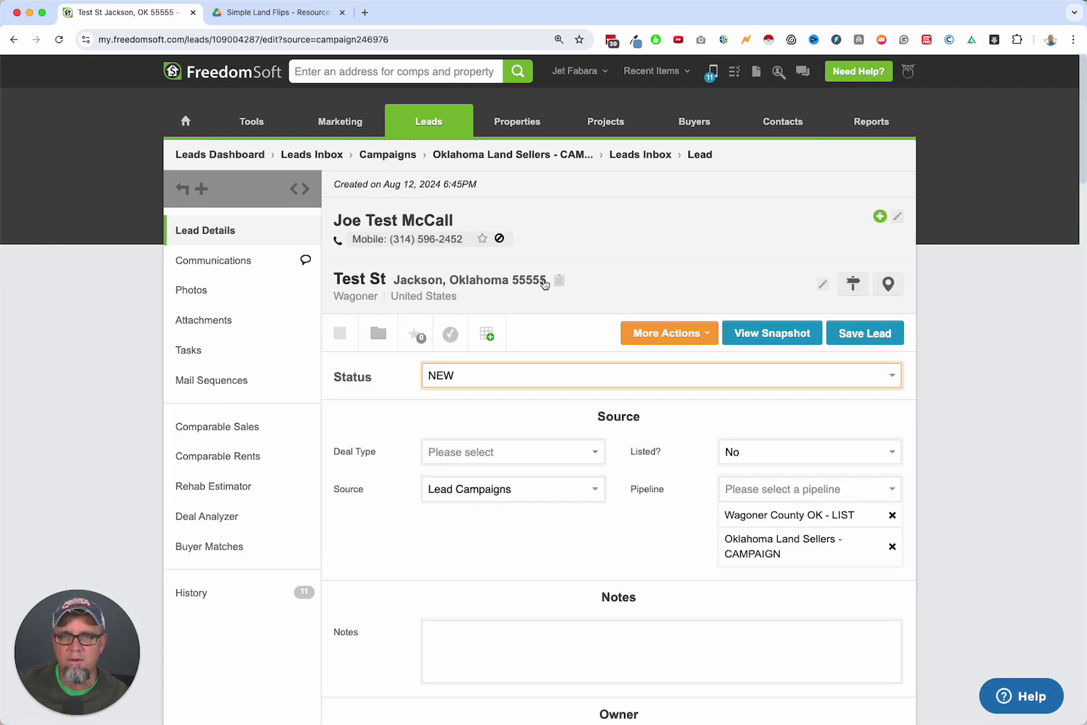
scroll(663, 426, "down", 3)
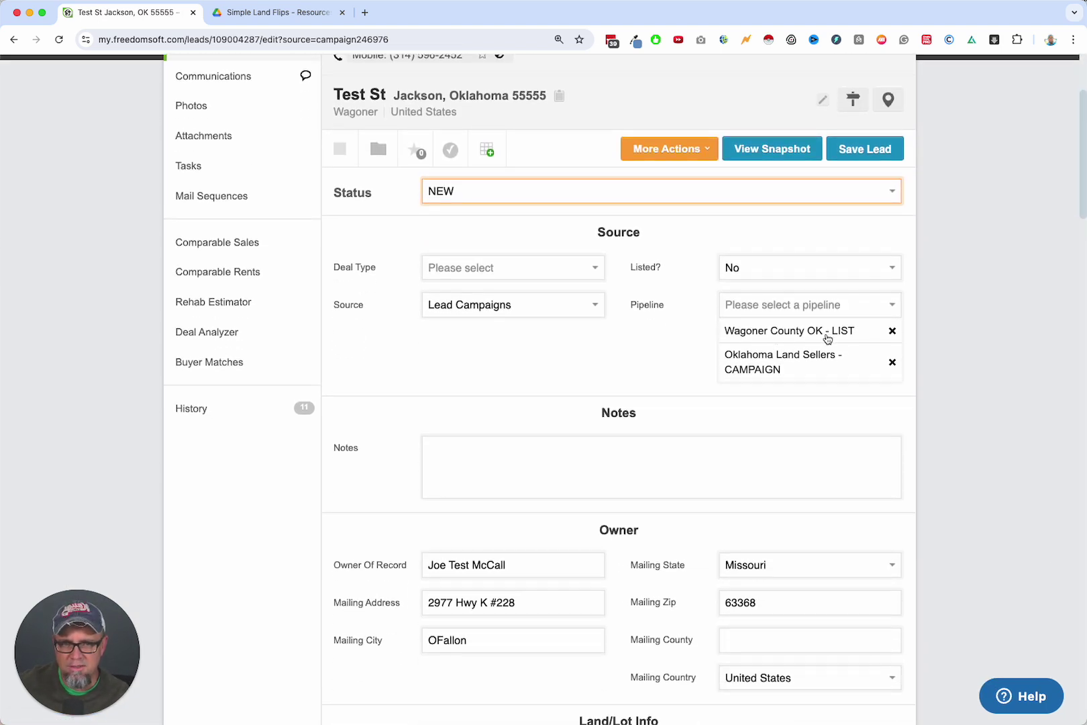
scroll(677, 420, "down", 2)
scroll(591, 376, "up", 5)
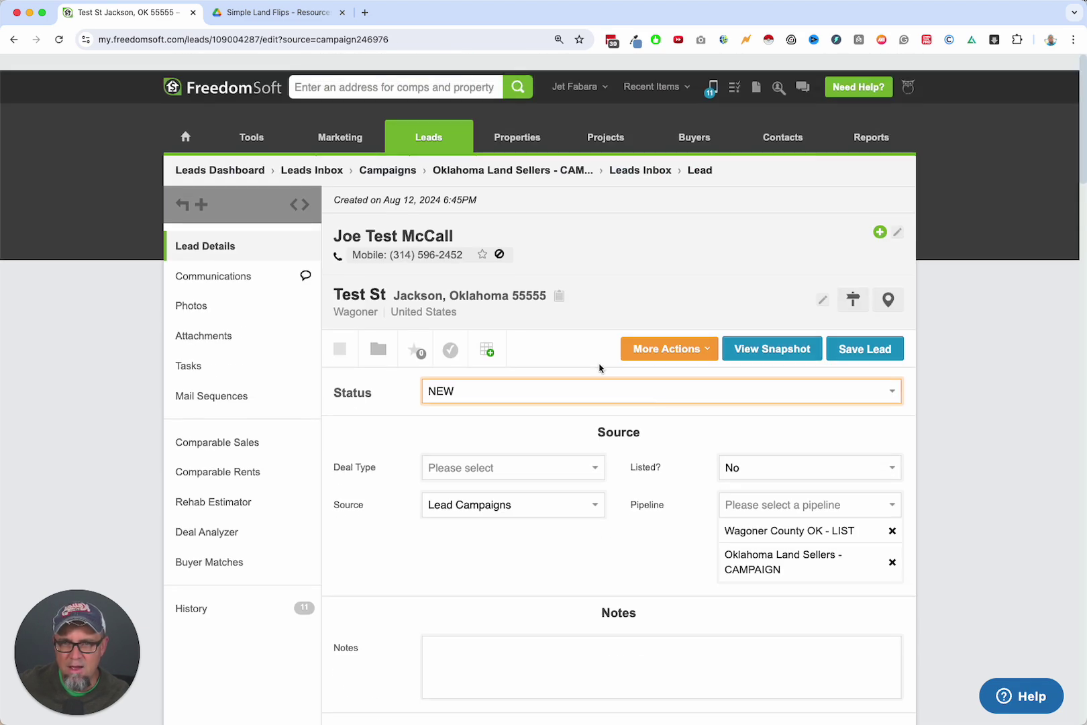
Review the lead's Communications history, then go back to its Lead Details
left_click(215, 260)
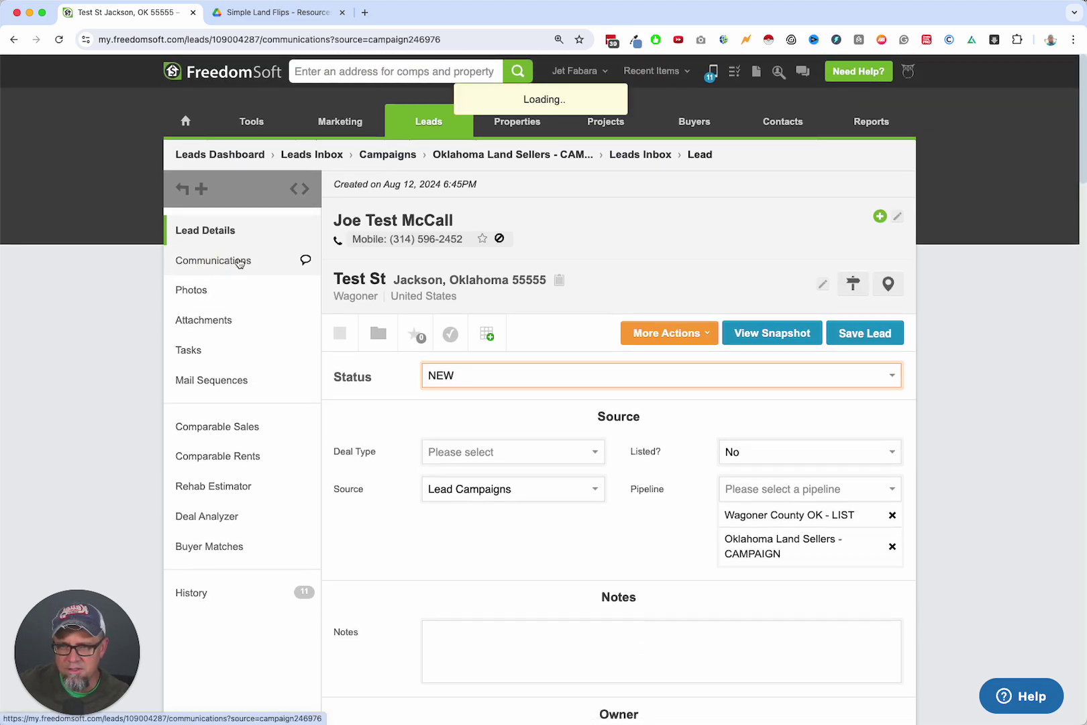
scroll(518, 414, "down", 3)
scroll(544, 279, "up", 2)
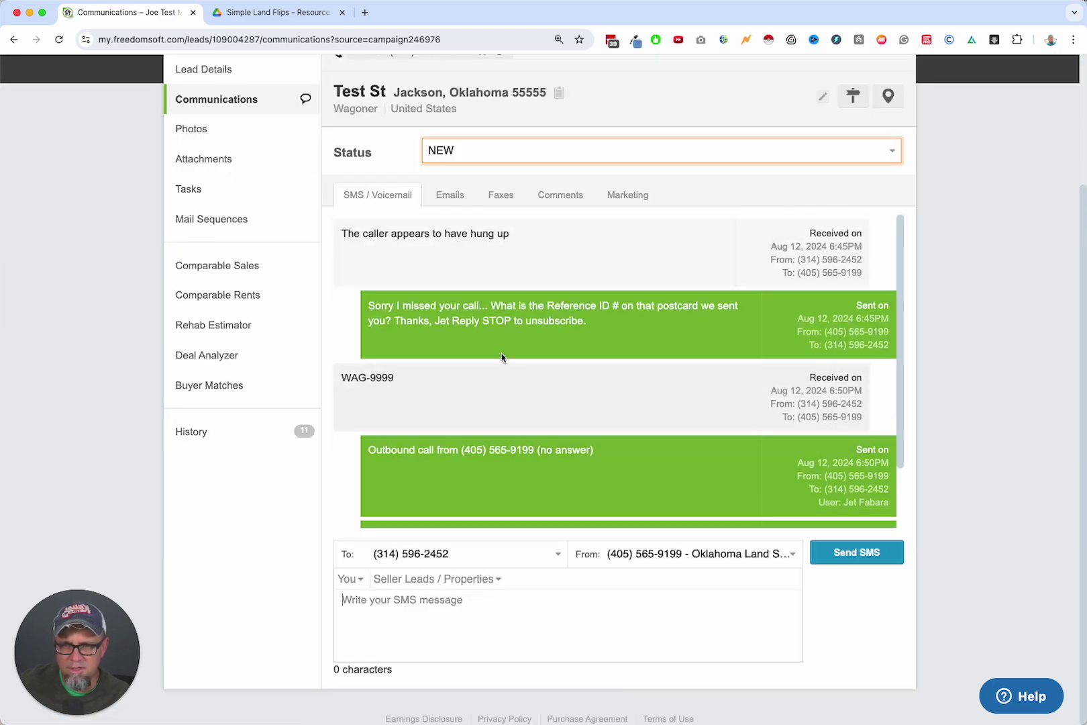
scroll(572, 453, "down", 2)
scroll(480, 409, "up", 2)
scroll(301, 272, "up", 3)
left_click(230, 232)
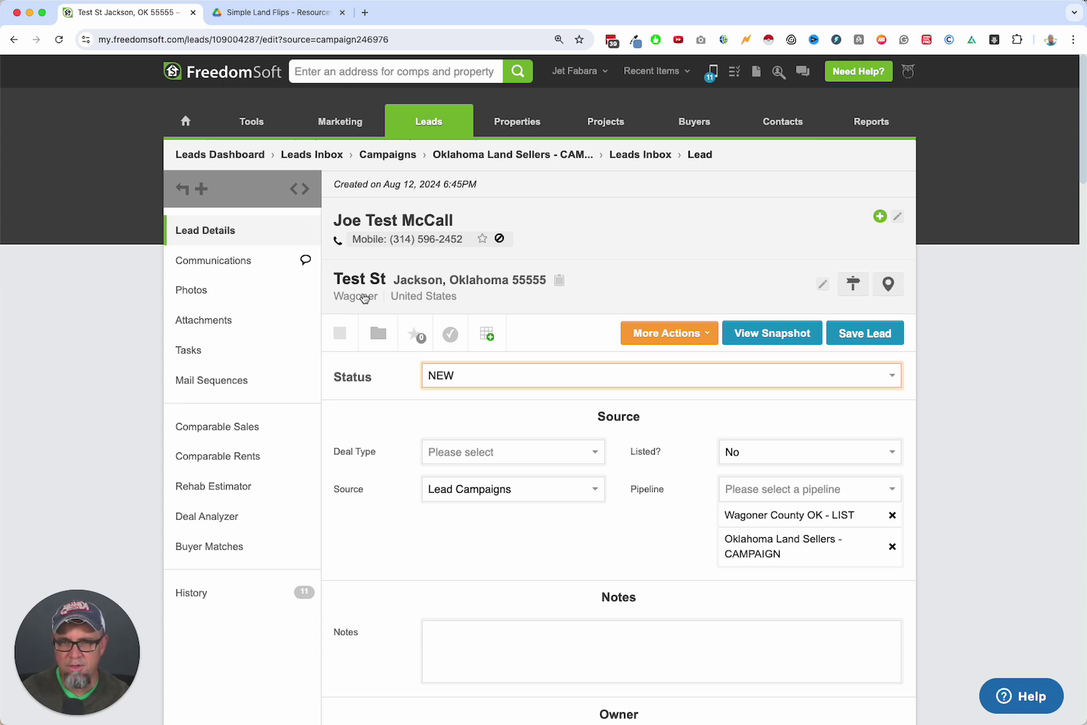
scroll(644, 449, "down", 5)
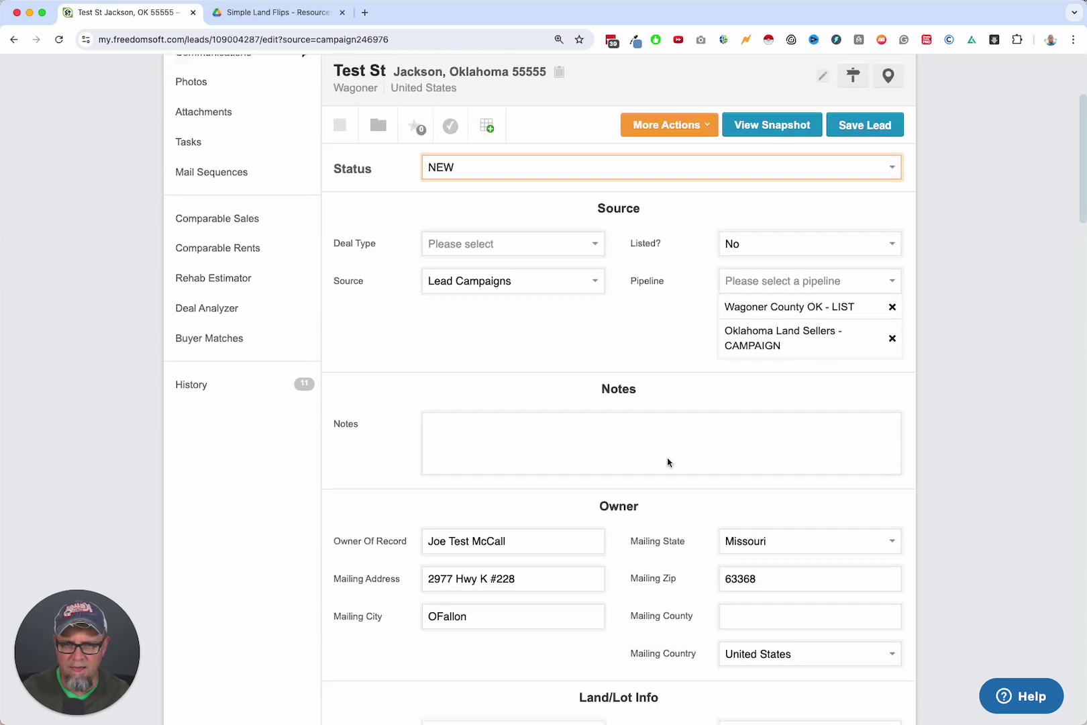
scroll(675, 546, "down", 2)
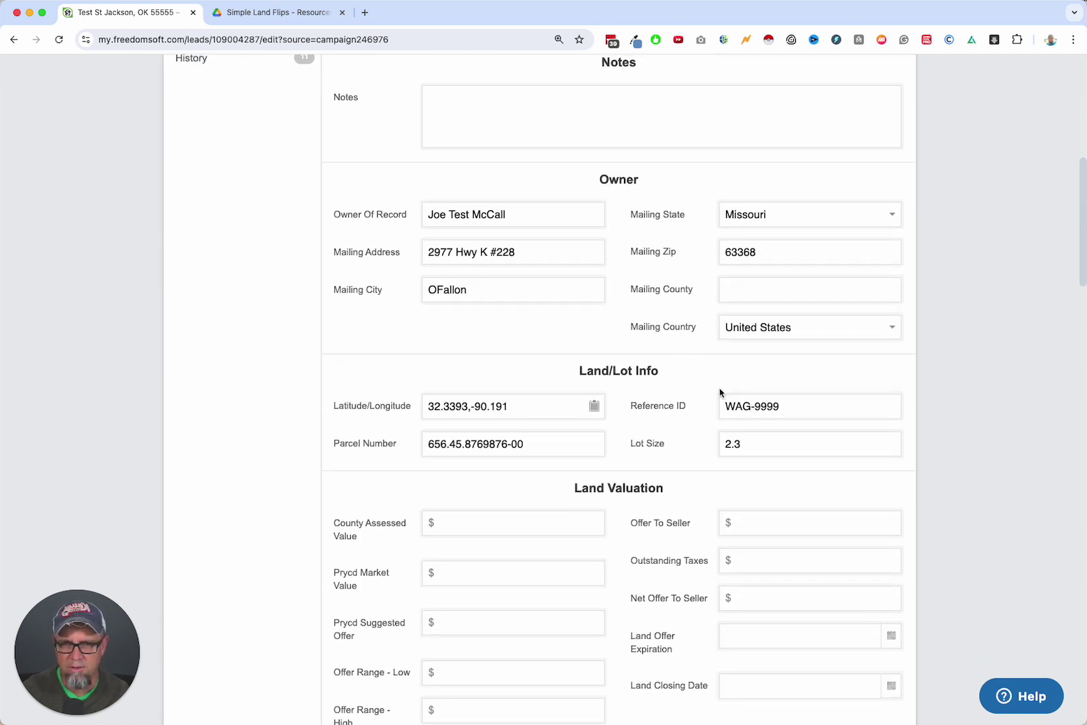
scroll(685, 424, "up", 7)
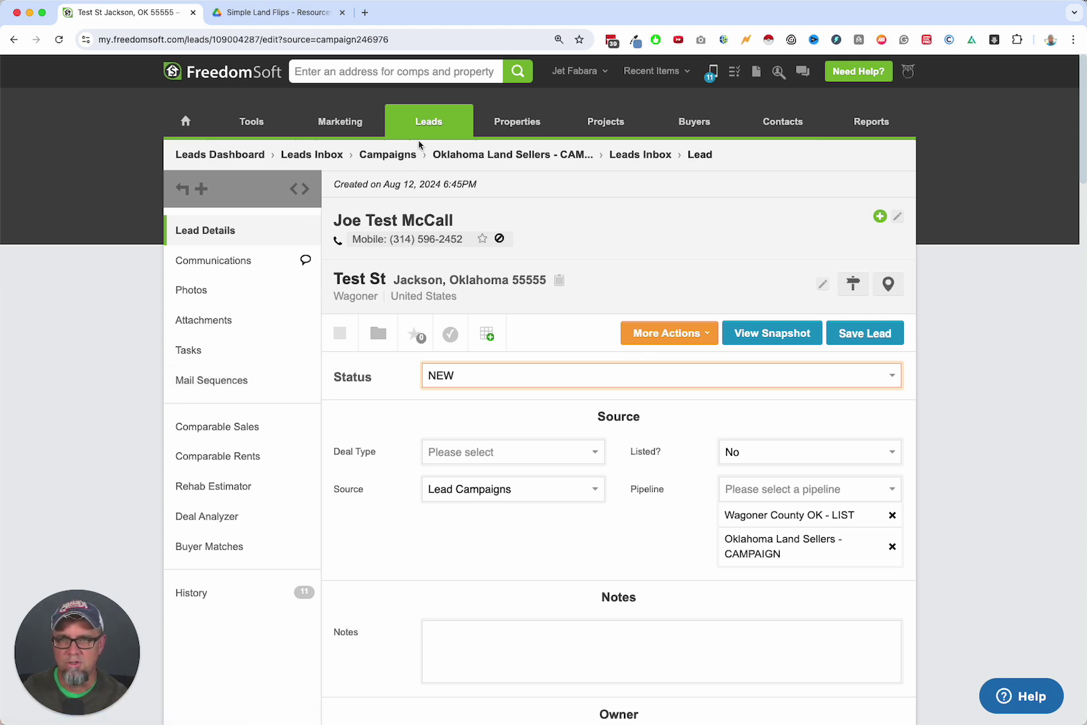
From My Lists, filter Wagoner County OK - LIST to NEW and open the WAG-9999 lead
mouse_move(425, 126)
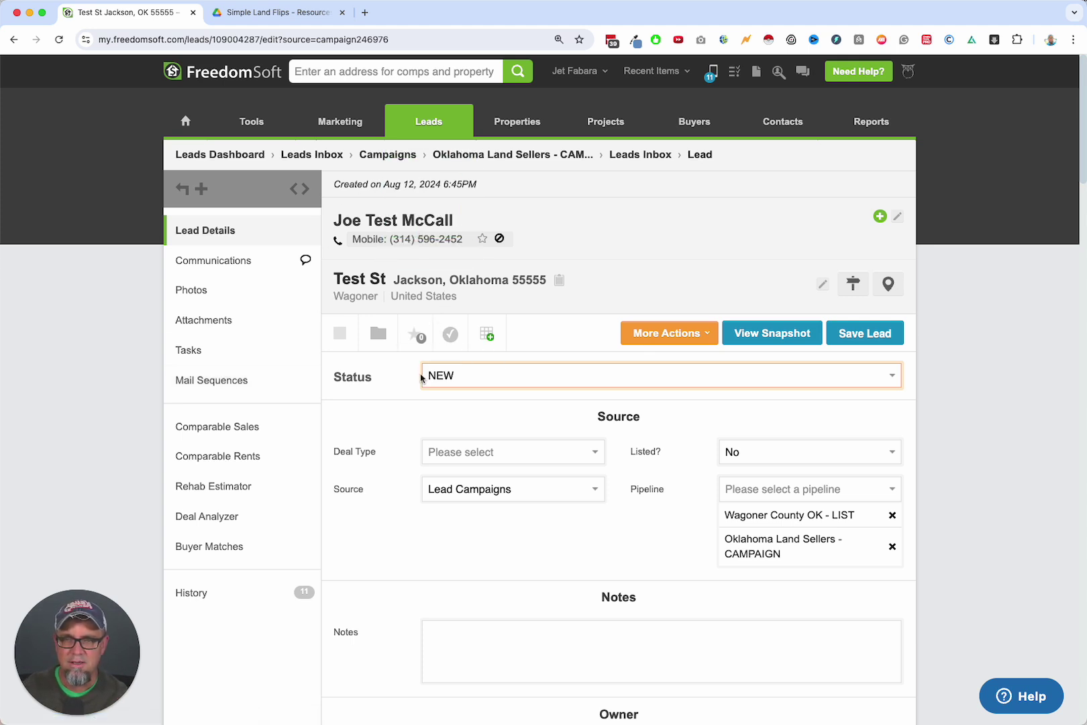
mouse_move(430, 125)
left_click(435, 219)
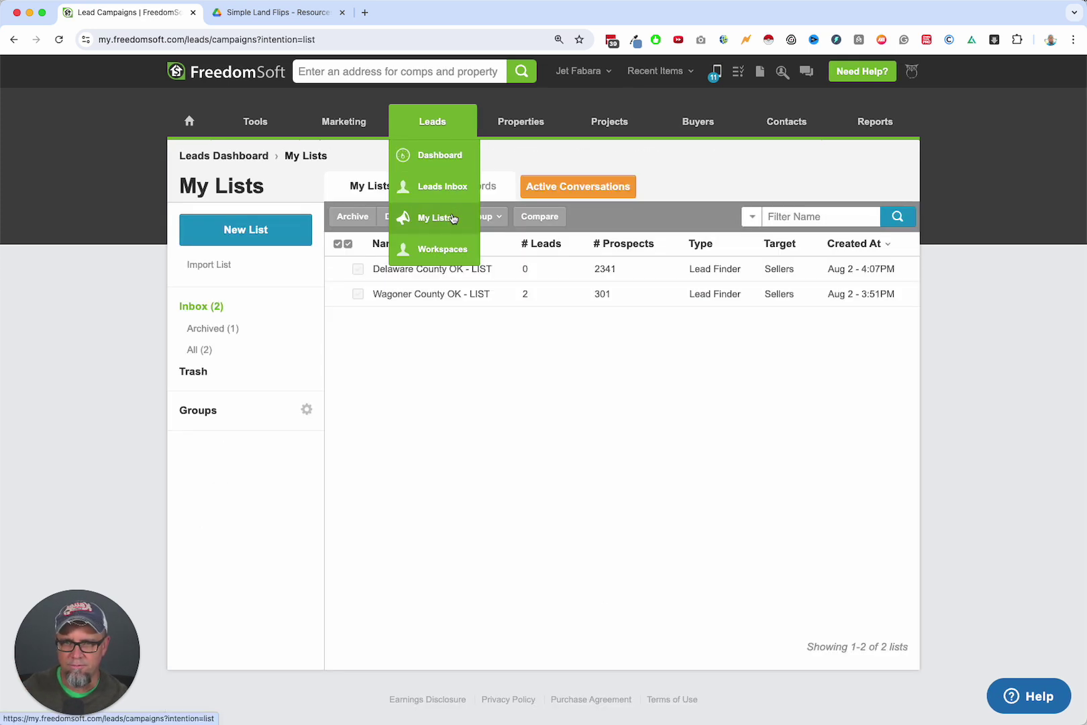
left_click(445, 294)
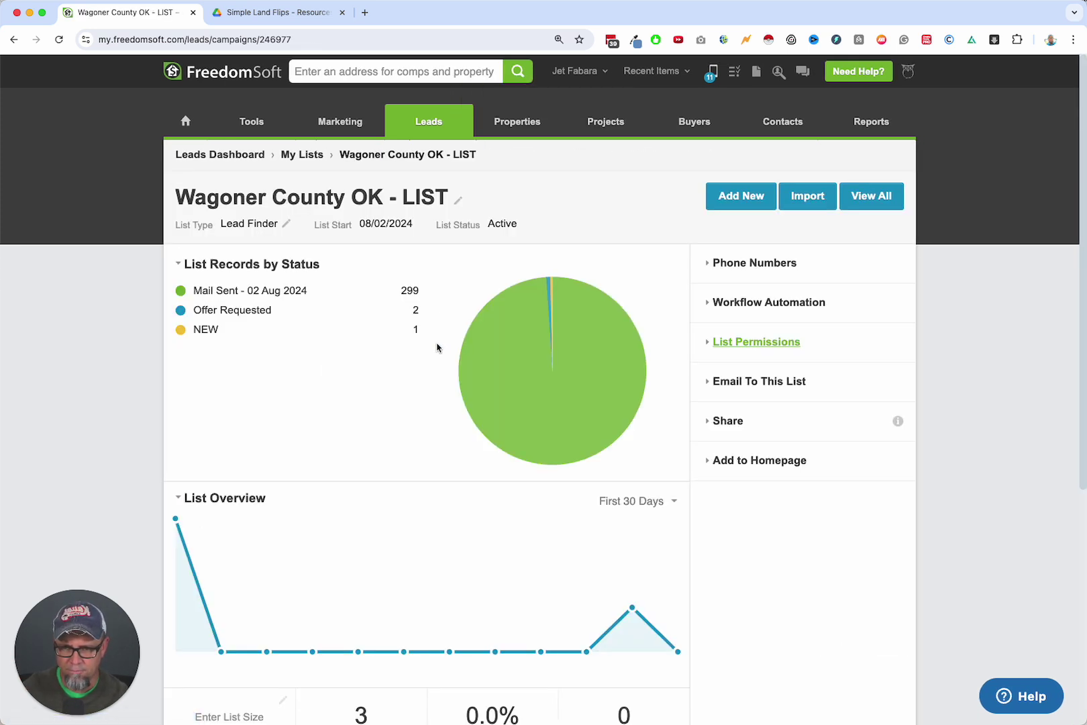
left_click(290, 332)
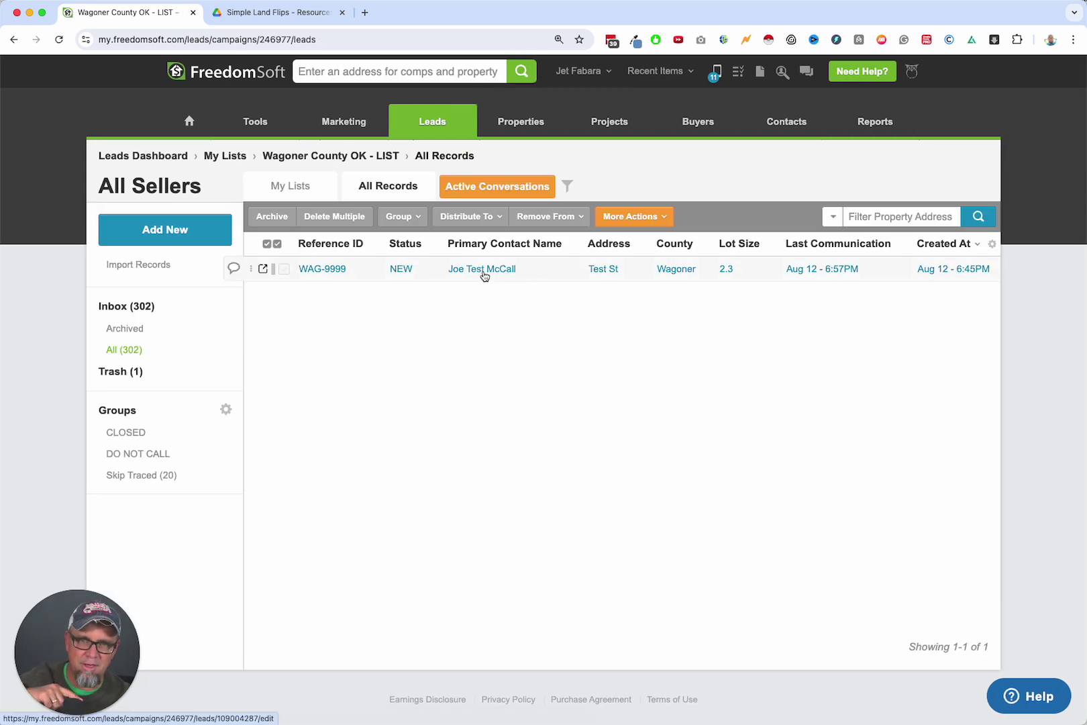
left_click(499, 270)
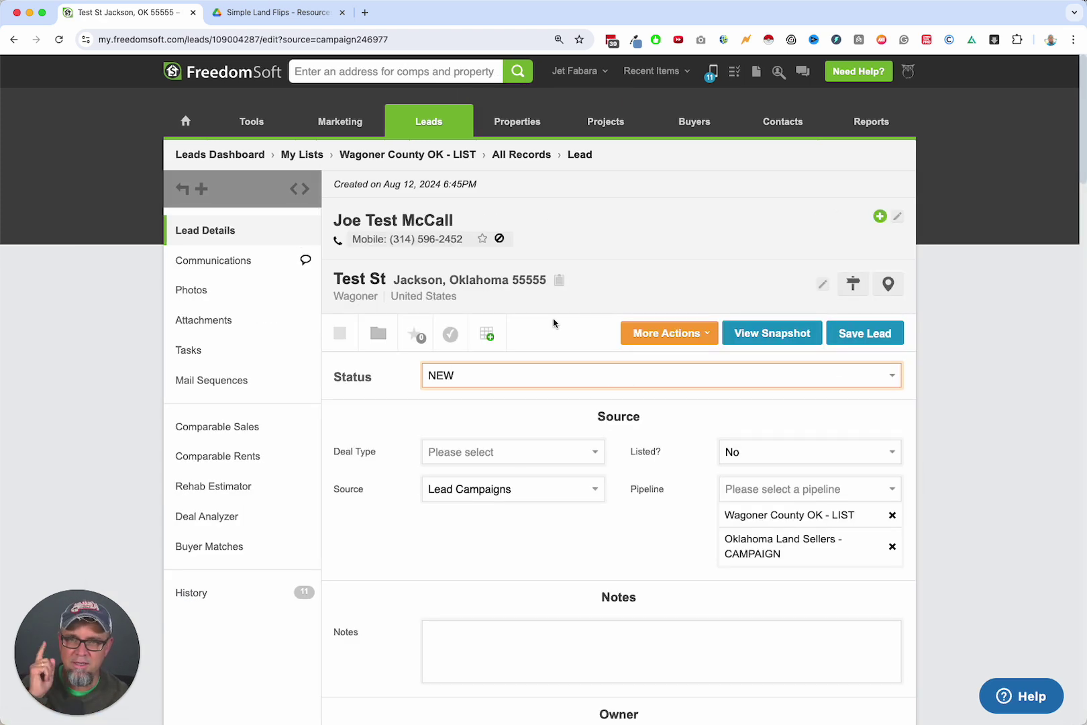
Confirm the lead's opt-in with 'Yes, I do have permission'
left_click(450, 333)
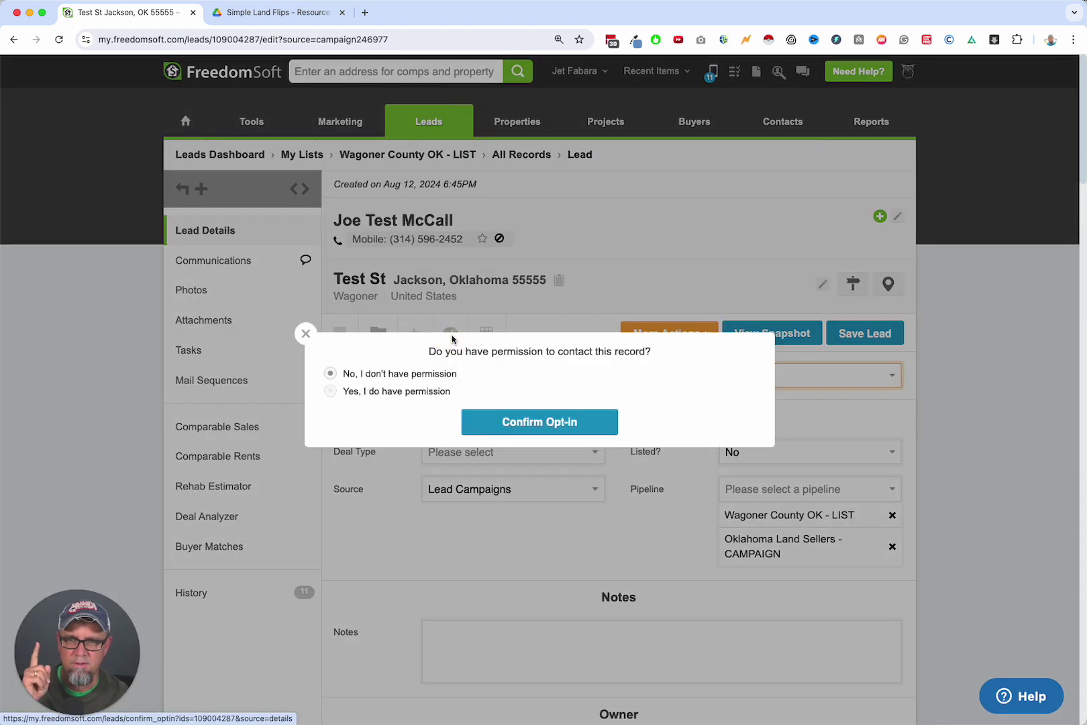
left_click(357, 392)
left_click(557, 496)
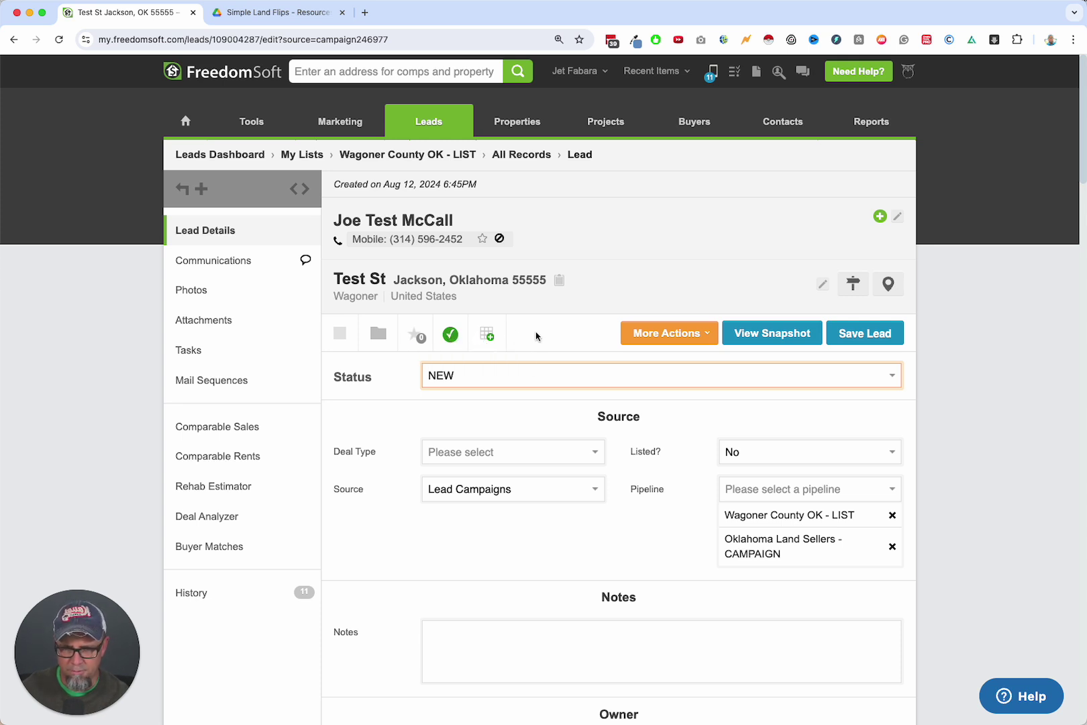
Set the WAG-9999 lead's status to Offer Requested
left_click(459, 381)
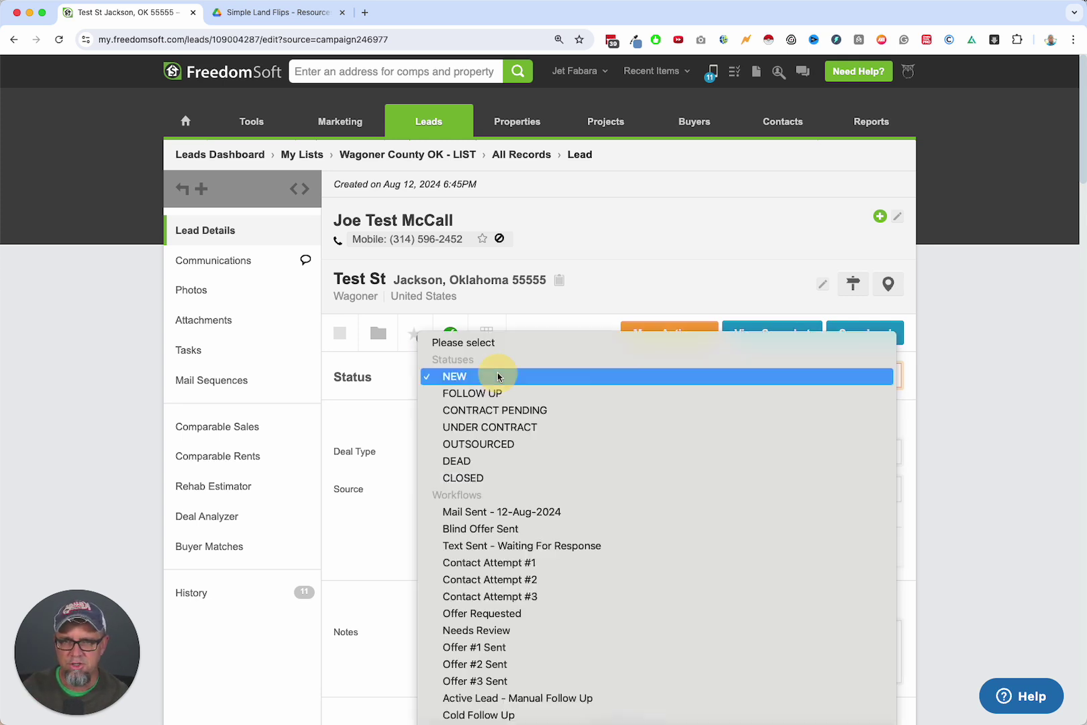
scroll(549, 447, "down", 1)
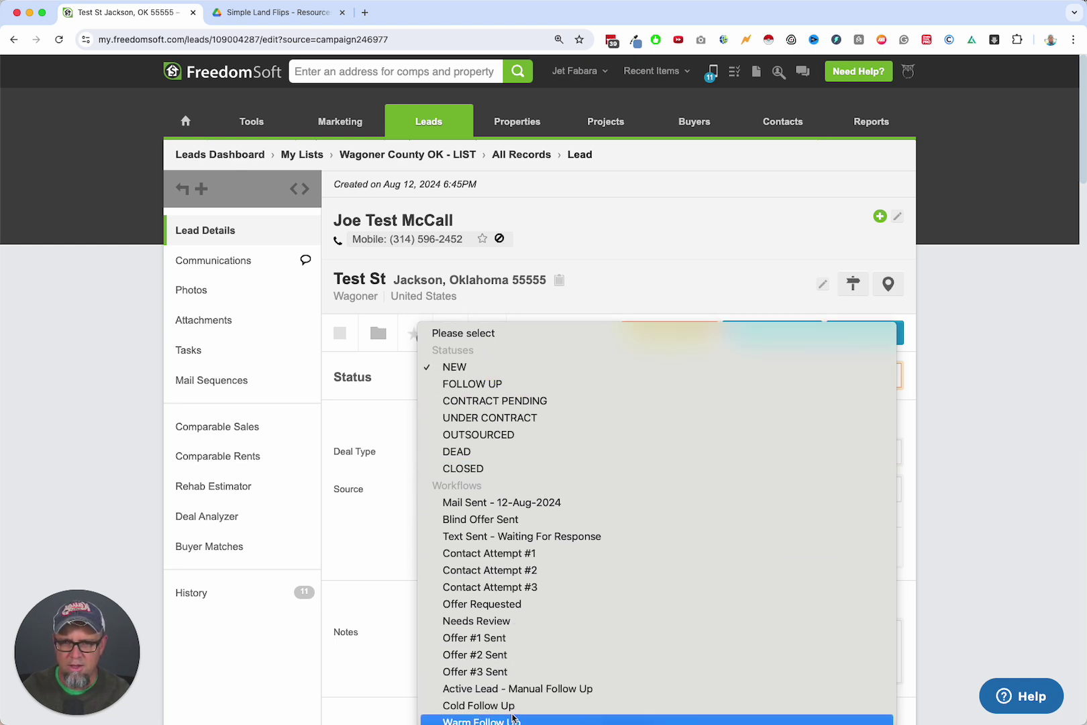
key("Escape")
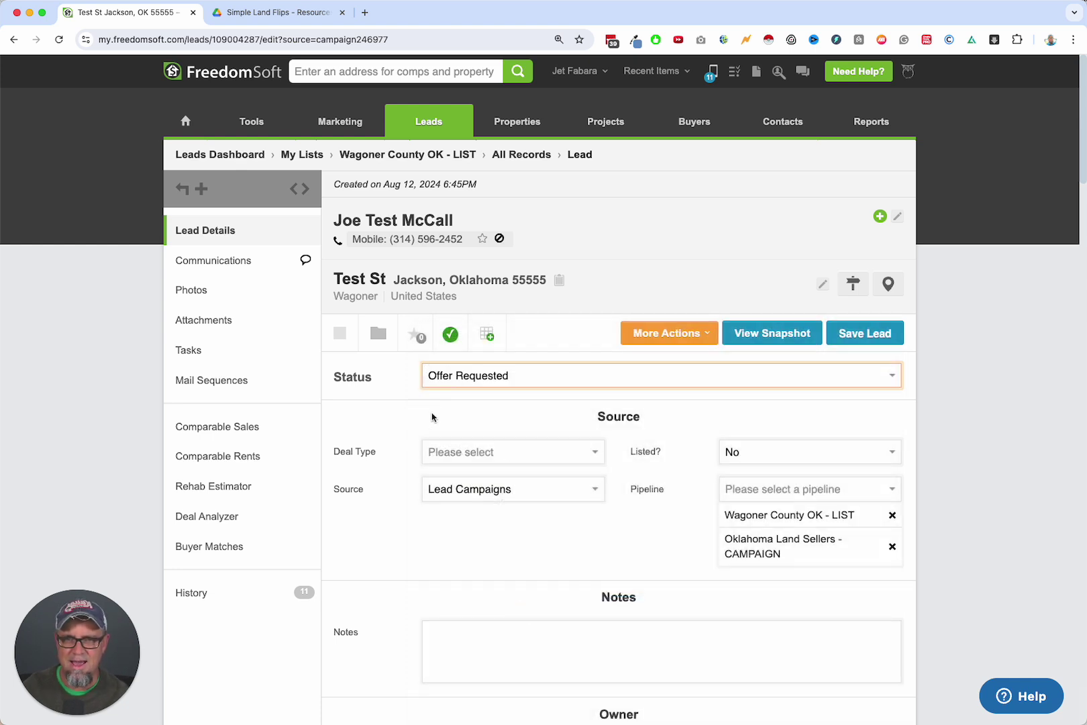
Check the WAG-9999 reference ID in Communications, then return to Lead Details
left_click(246, 263)
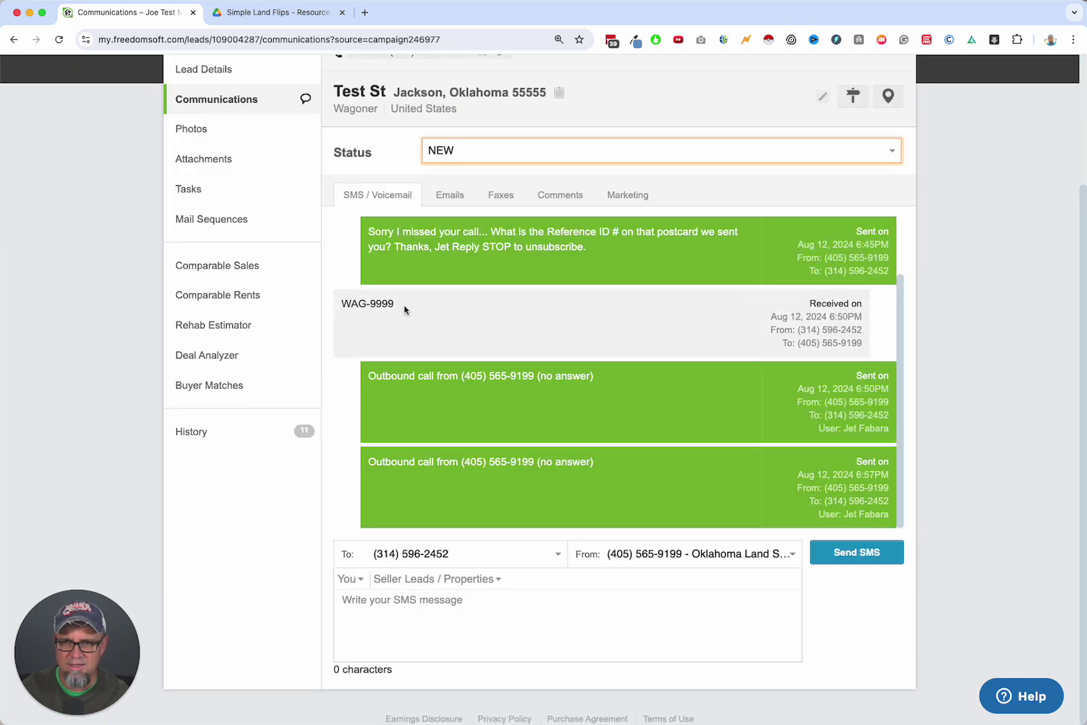
left_click_drag(405, 310, 339, 309)
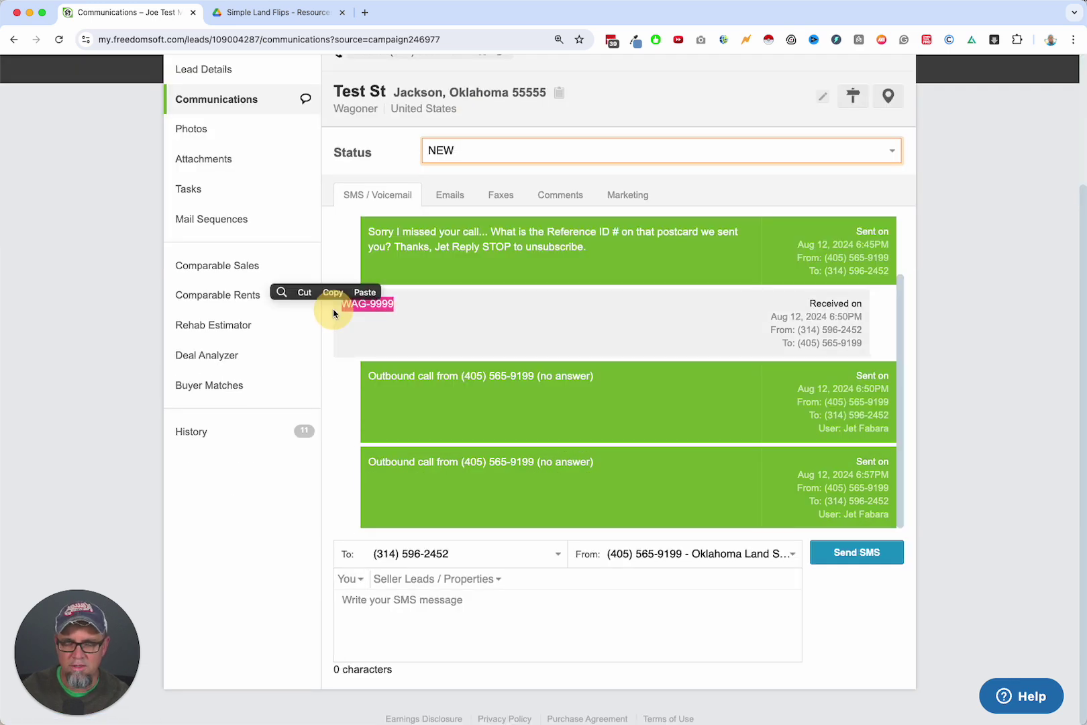
scroll(476, 335, "up", 2)
scroll(488, 308, "up", 5)
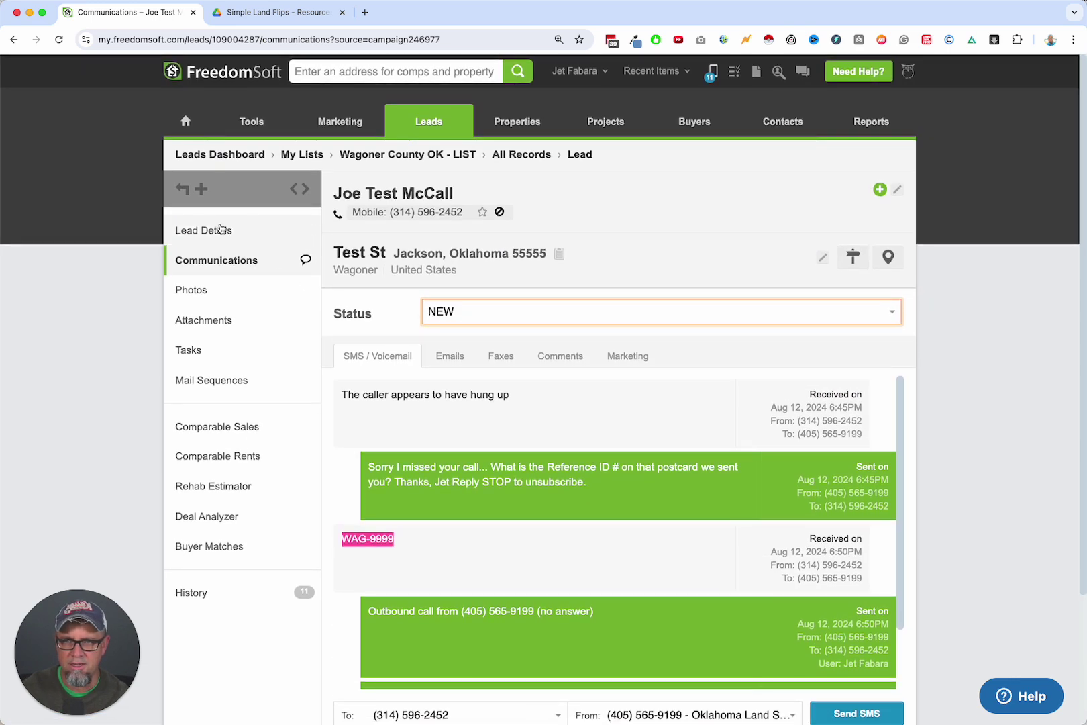
left_click(214, 231)
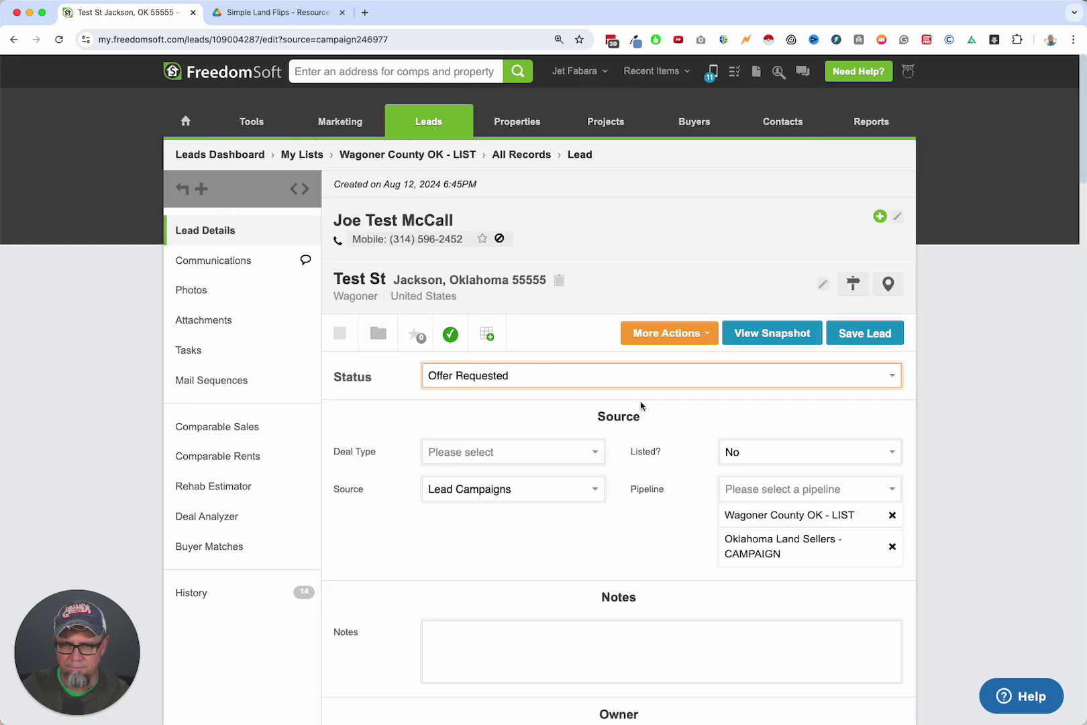
Select and copy the Land/Lot latitude/longitude value 32.3393,-90.191
scroll(652, 415, "down", 4)
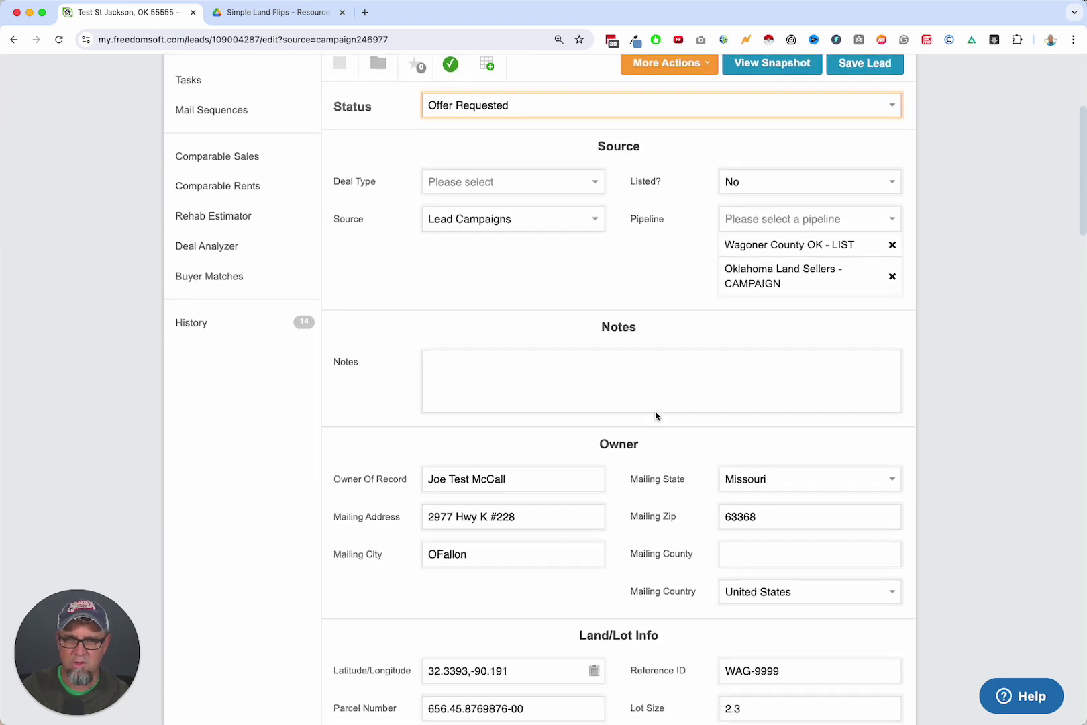
scroll(656, 415, "up", 3)
scroll(656, 415, "down", 5)
left_click_drag(519, 512, 408, 510)
key("super+c")
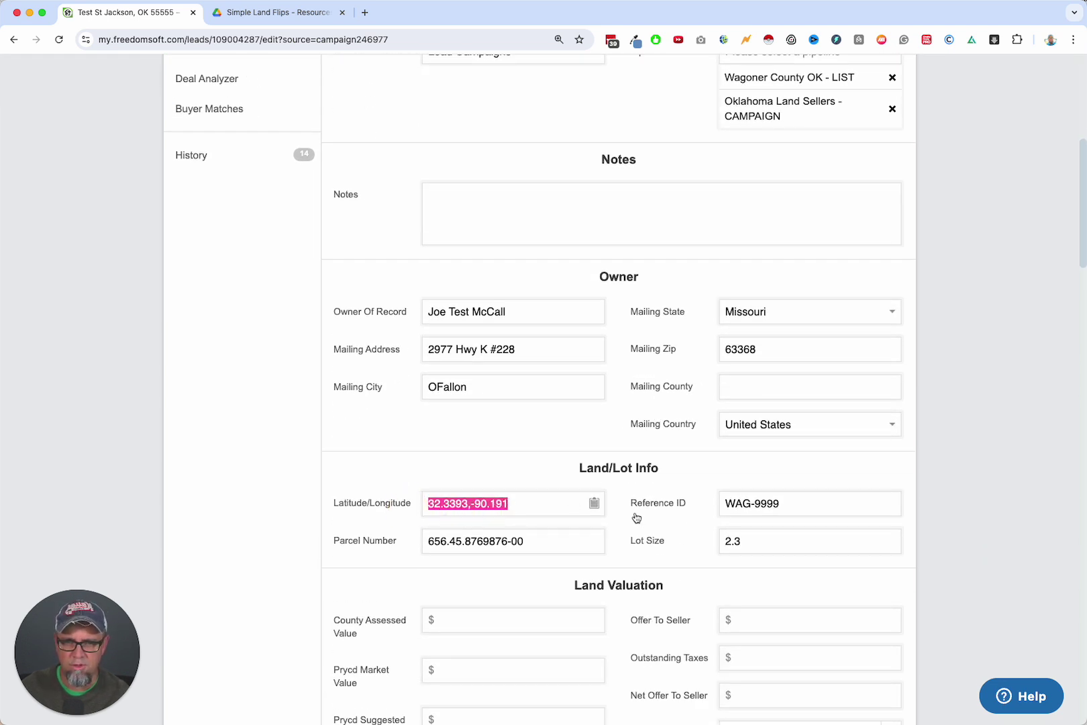
scroll(637, 517, "up", 6)
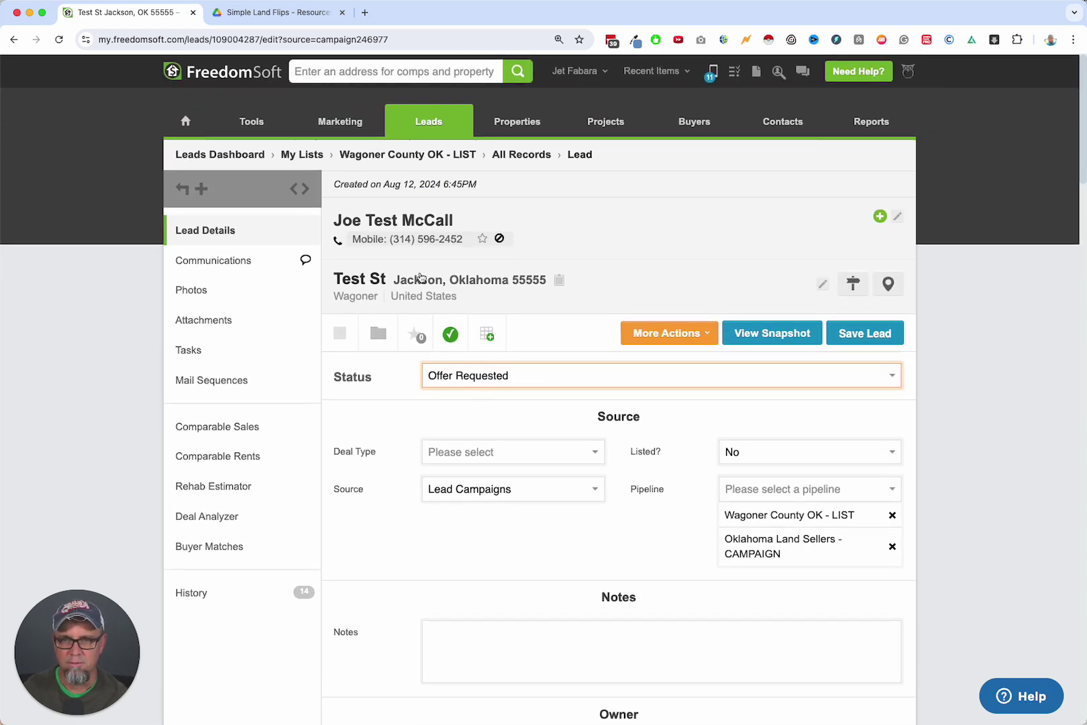
Open the Call/SMS options from the lead's mobile link, then close them
left_click(411, 239)
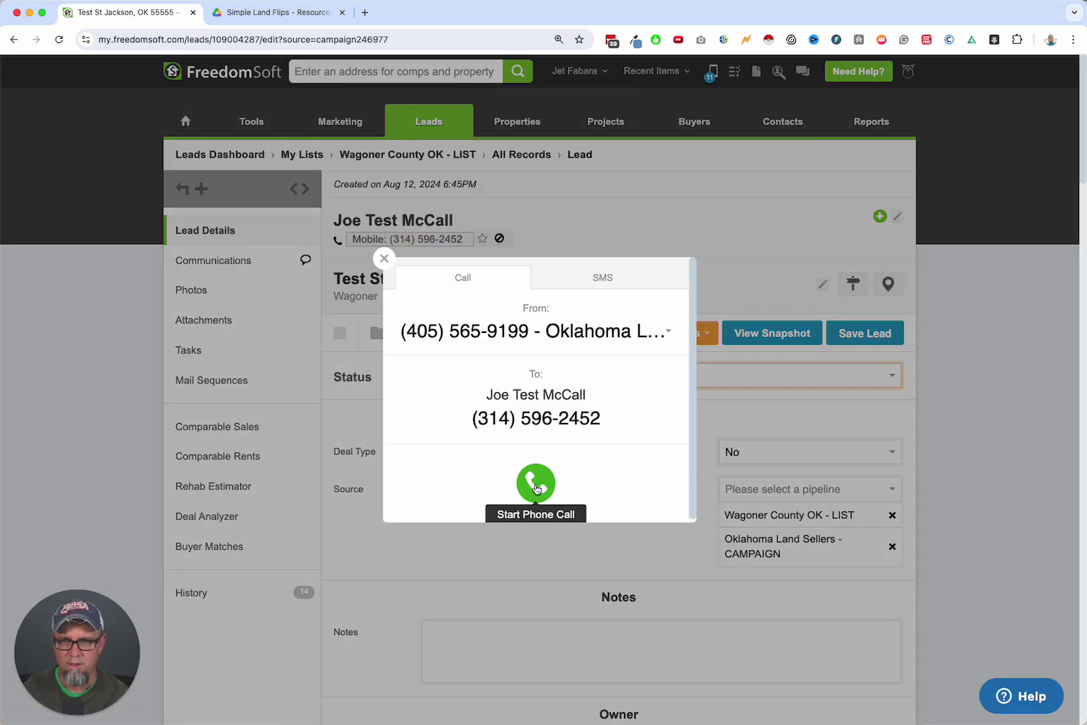
left_click(385, 259)
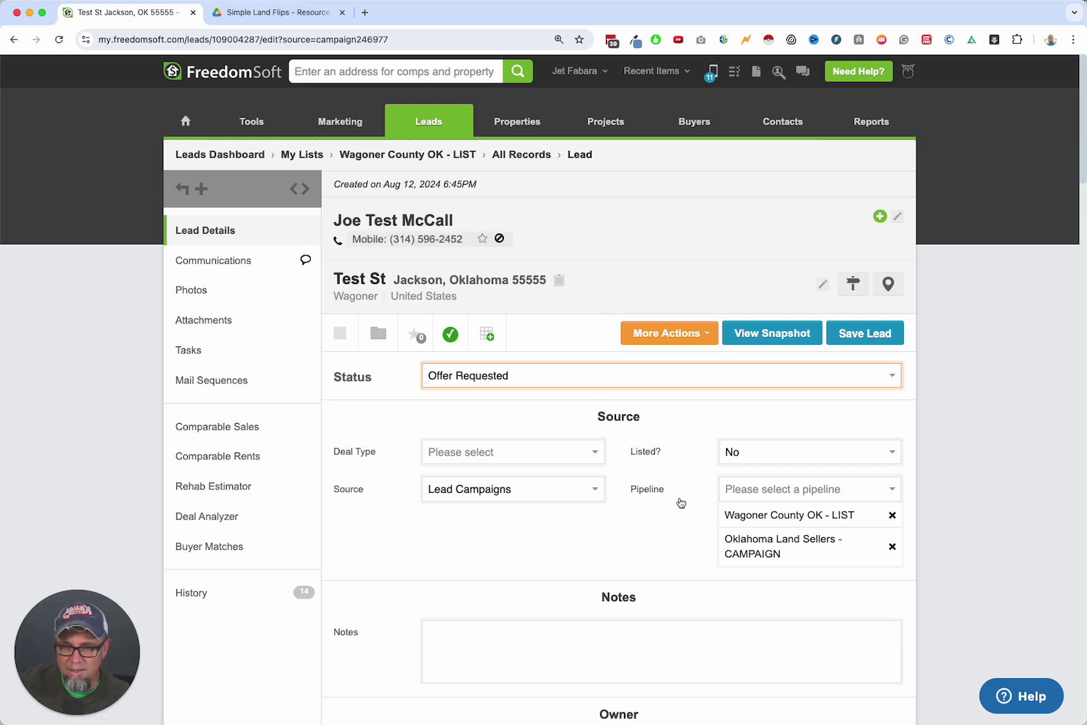
scroll(681, 502, "down", 10)
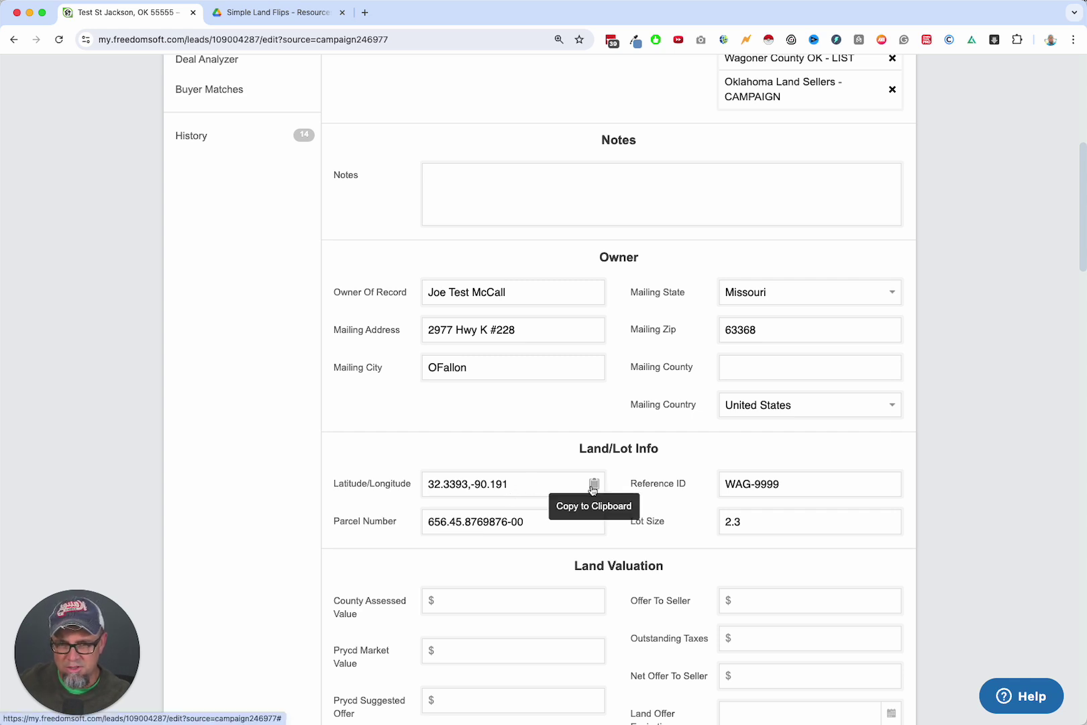
Search the copied coordinates in a new tab and open the result in Google Maps
left_click(369, 14)
key("super+v")
key("Return")
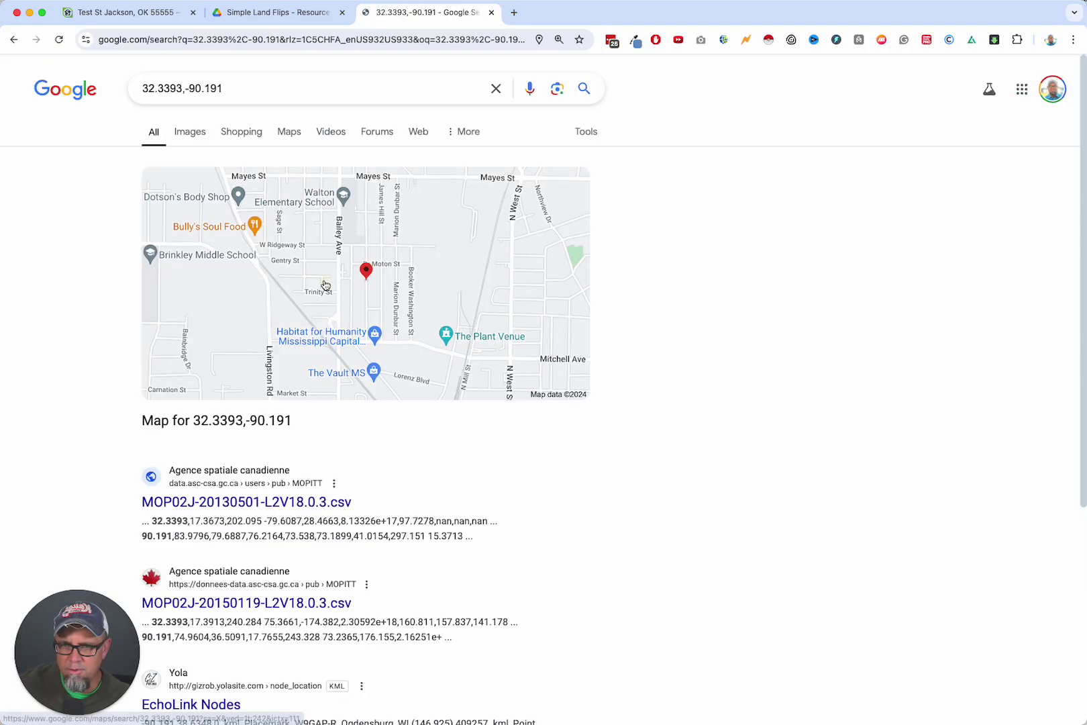
left_click(325, 285)
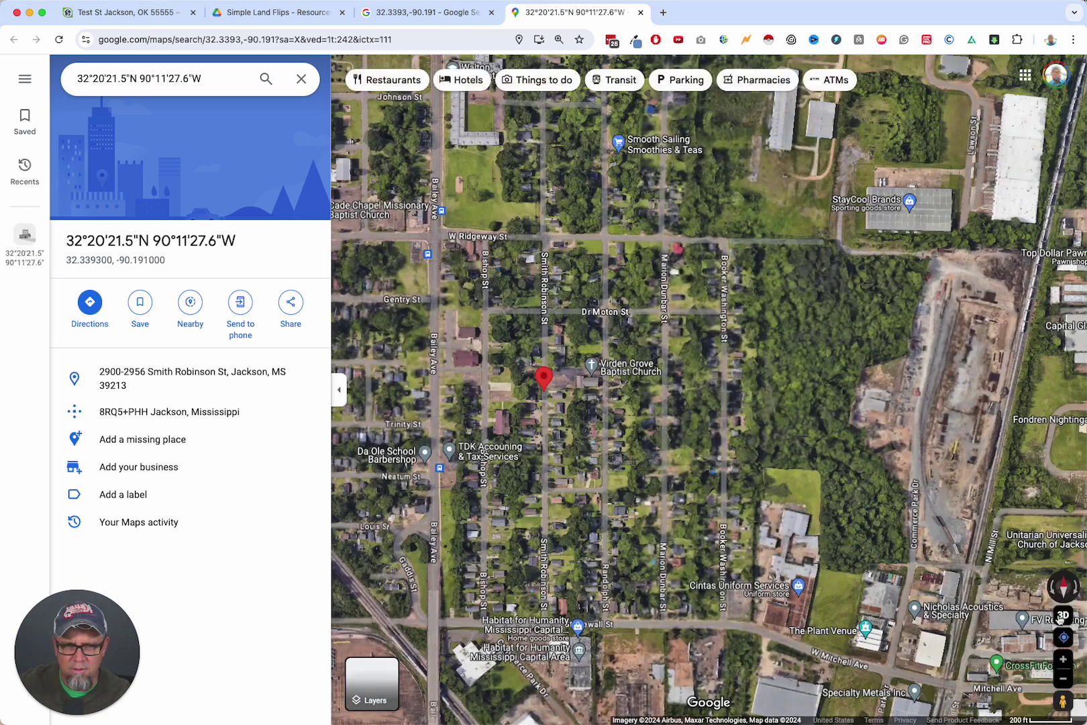
Zoom in on the pin, select the building there, and copy its street address
left_click(1064, 659)
left_click(1063, 660)
left_click_drag(416, 496, 660, 514)
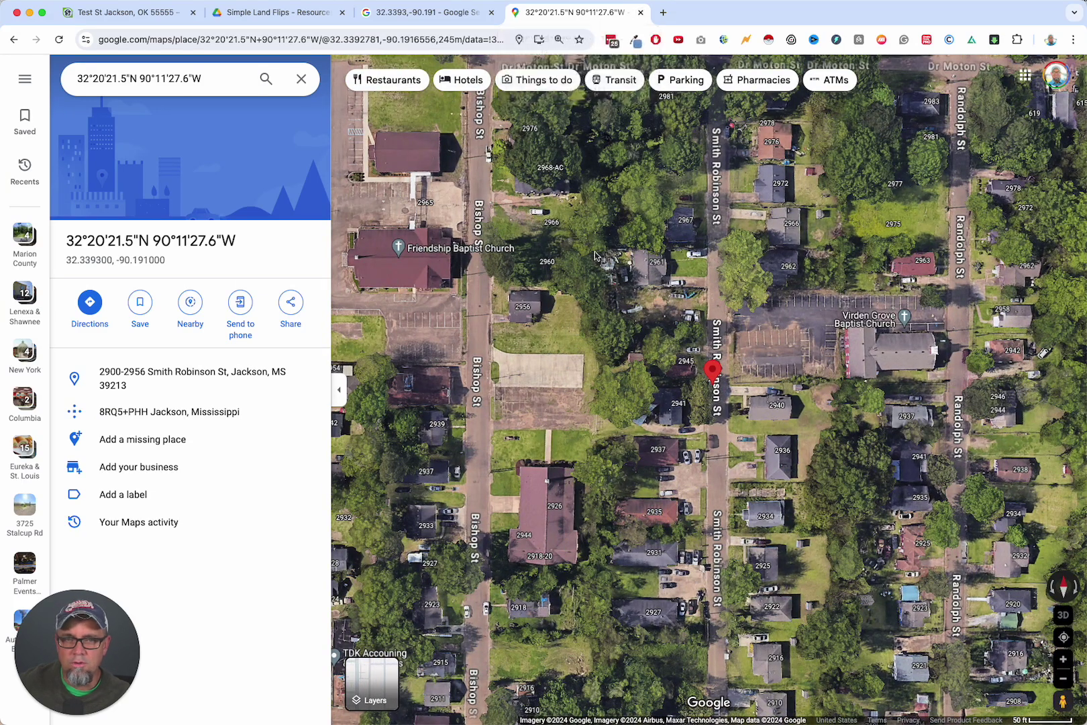
left_click(772, 413)
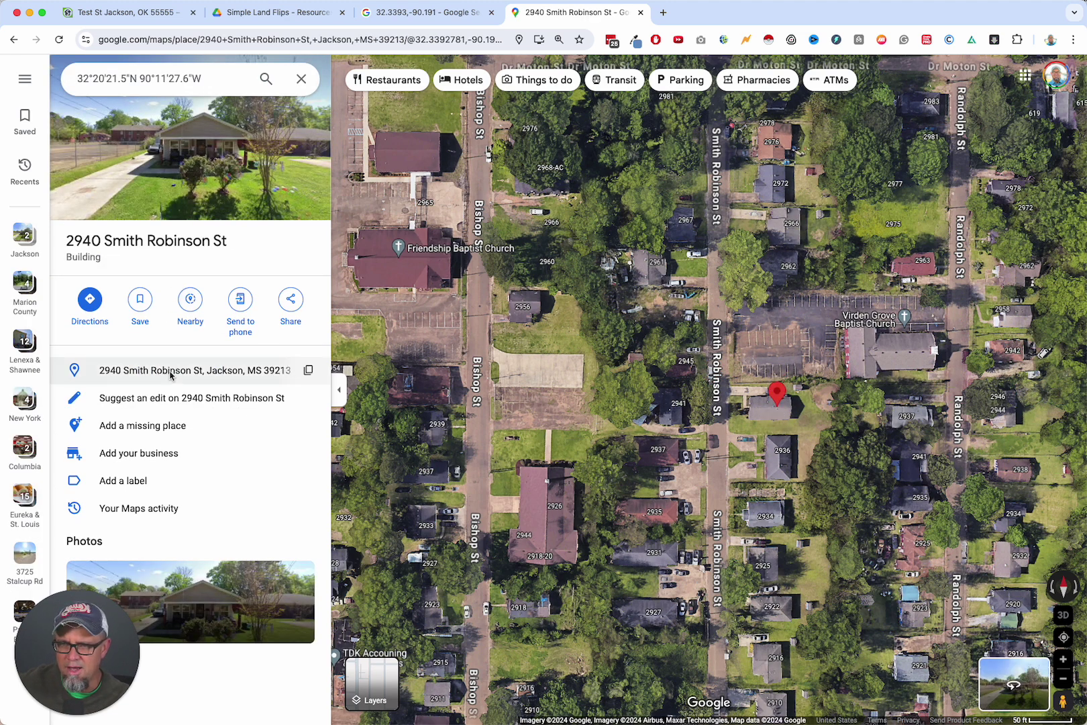
left_click(308, 369)
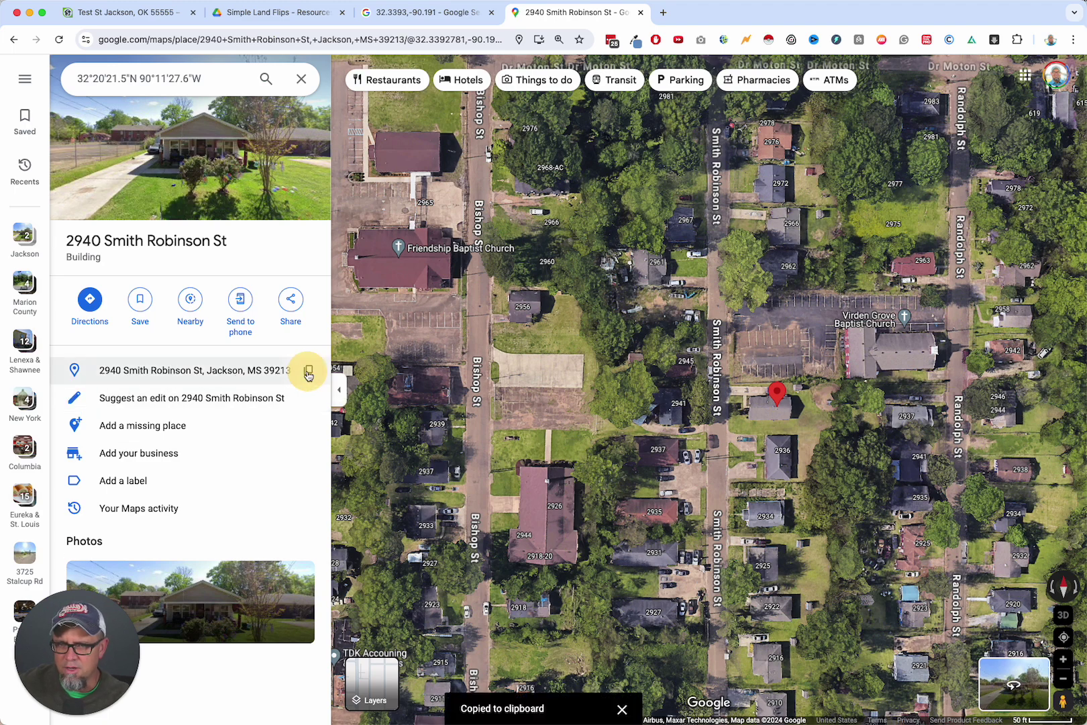
Go to redfin.com in a new tab
left_click(663, 12)
type("redf")
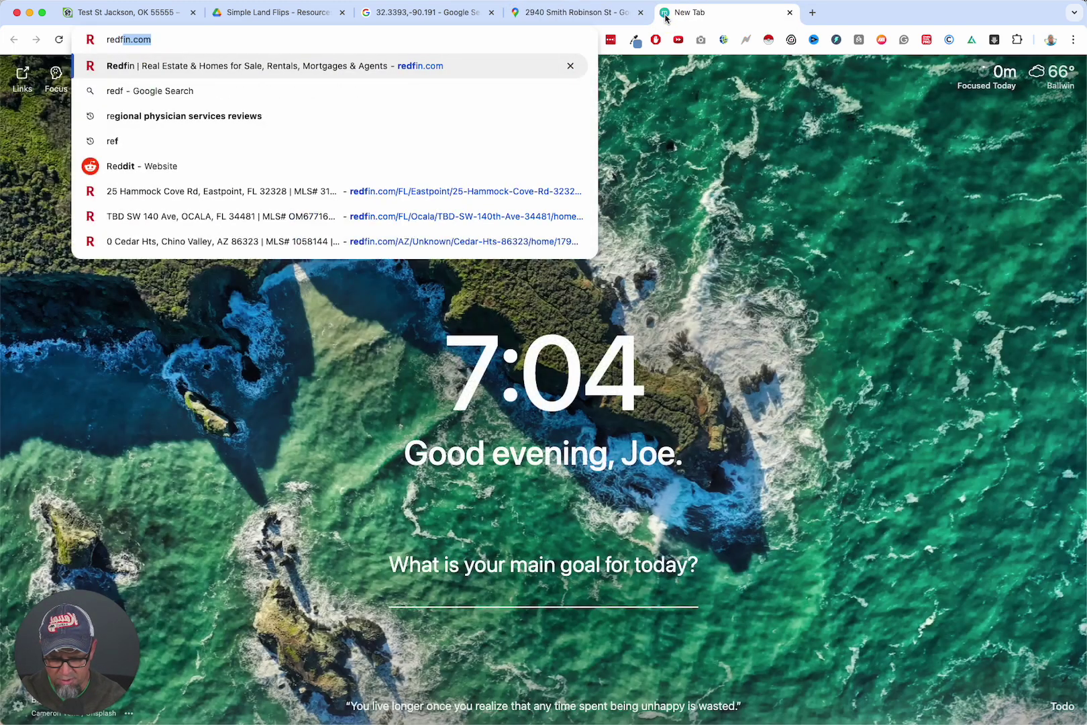
key("Return")
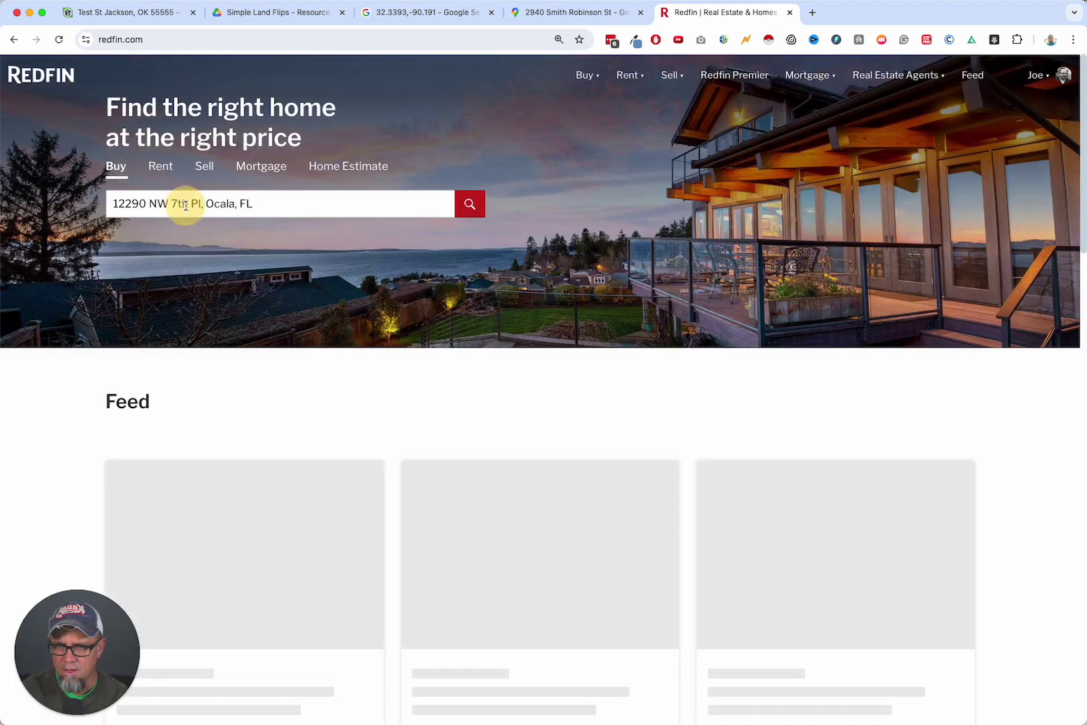
Search Redfin for the copied address, then run a new search from its location map
left_click(189, 204)
key("super+v")
key("Return")
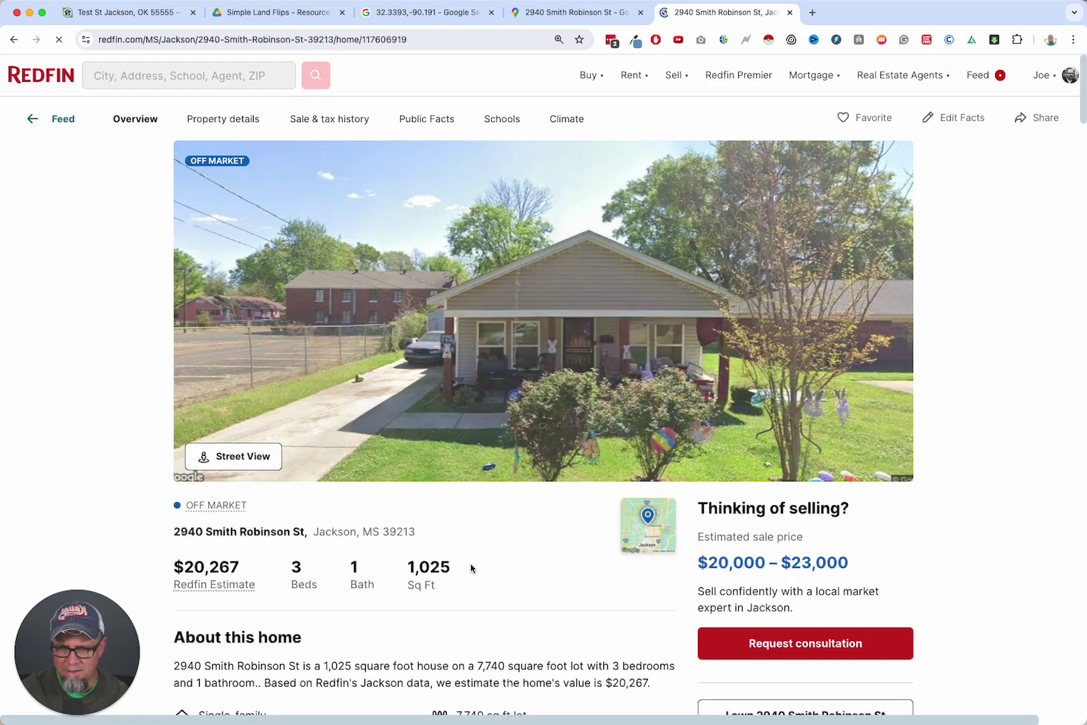
left_click(648, 531)
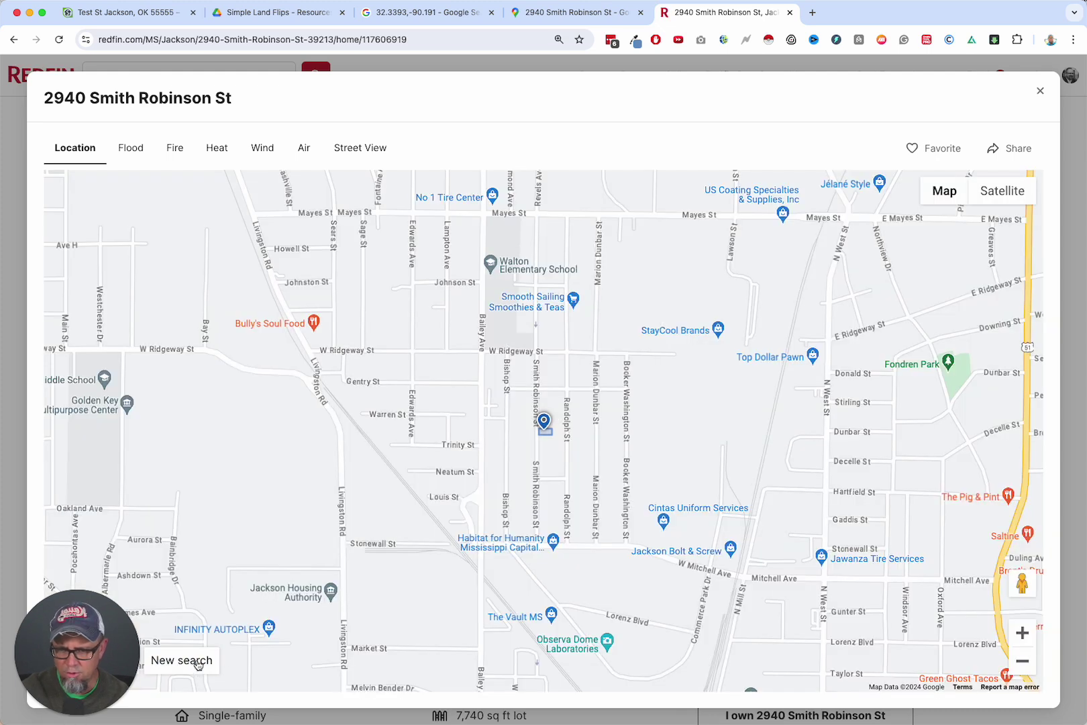
left_click(197, 665)
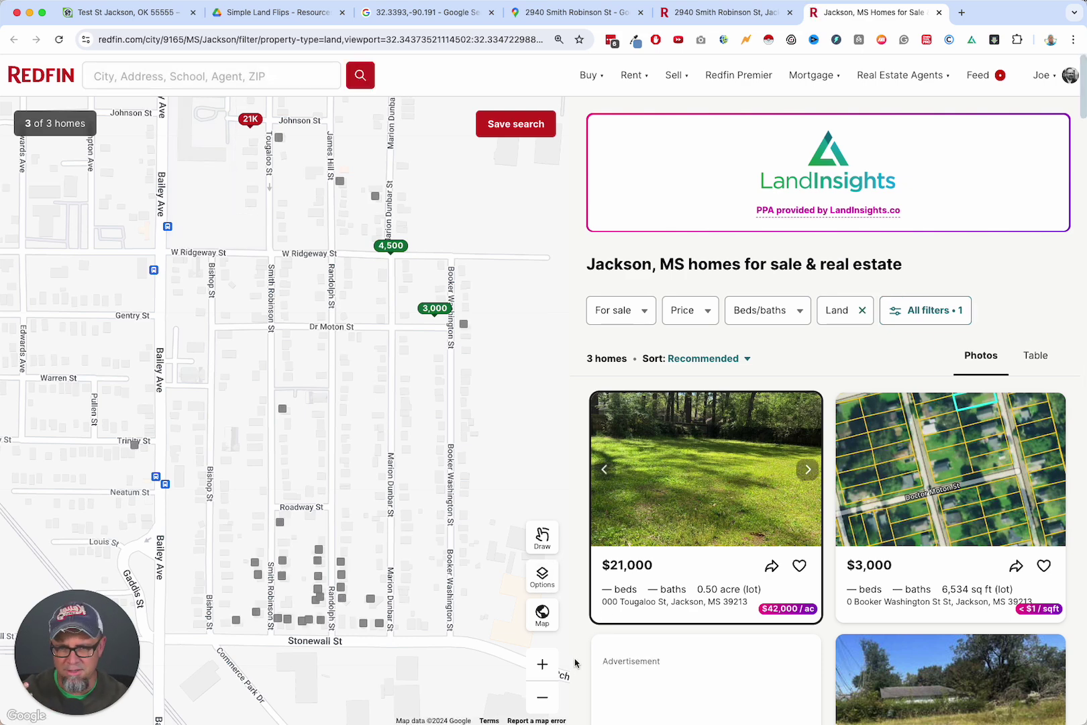
Filter the Redfin listings to properties sold in the last 1 year
left_click(620, 311)
left_click(615, 521)
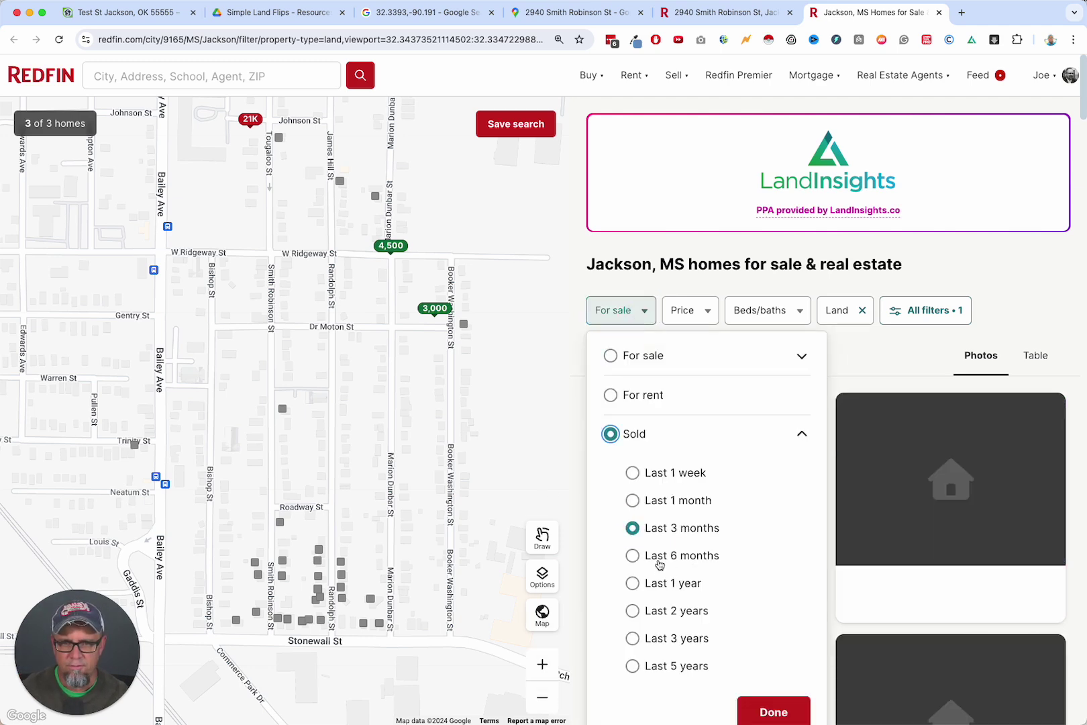
left_click(634, 584)
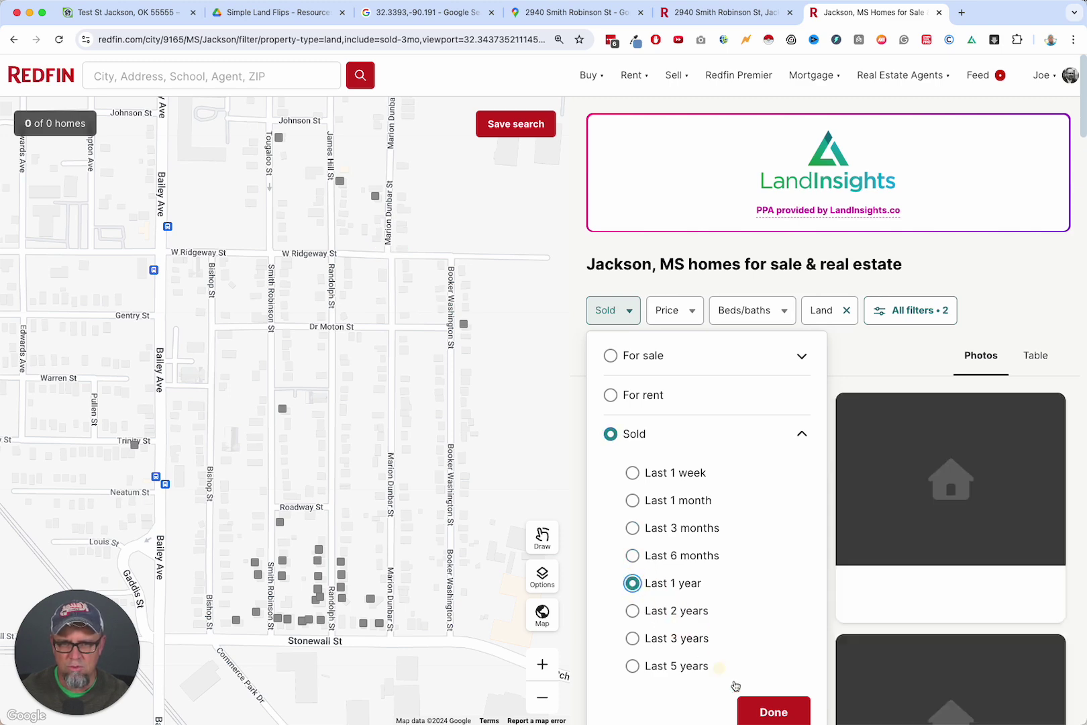
left_click(778, 711)
left_click(820, 311)
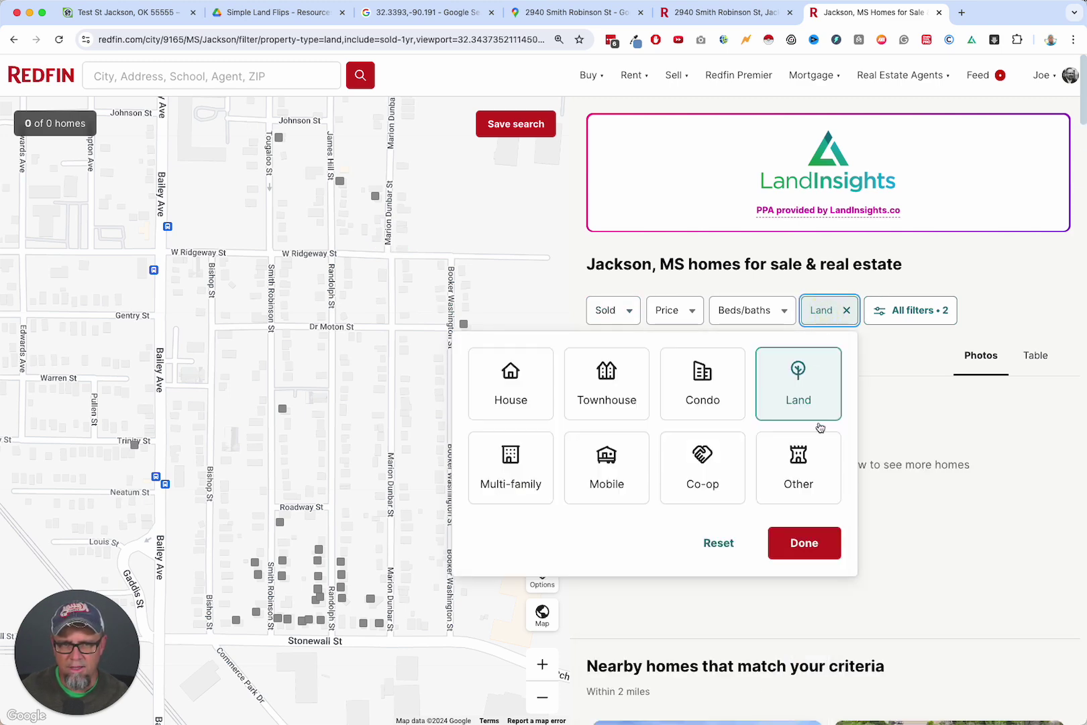
left_click(796, 541)
Zoom out around Jackson and sort the sold lots by Price, low to high
left_click(541, 698)
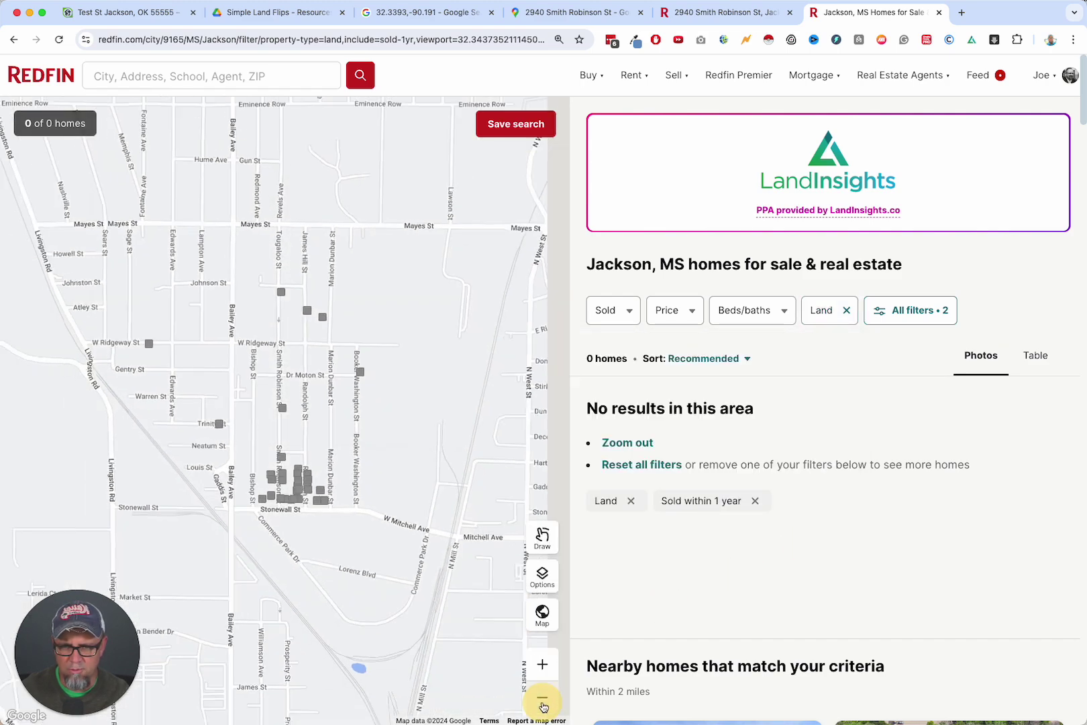
left_click(543, 702)
left_click(543, 698)
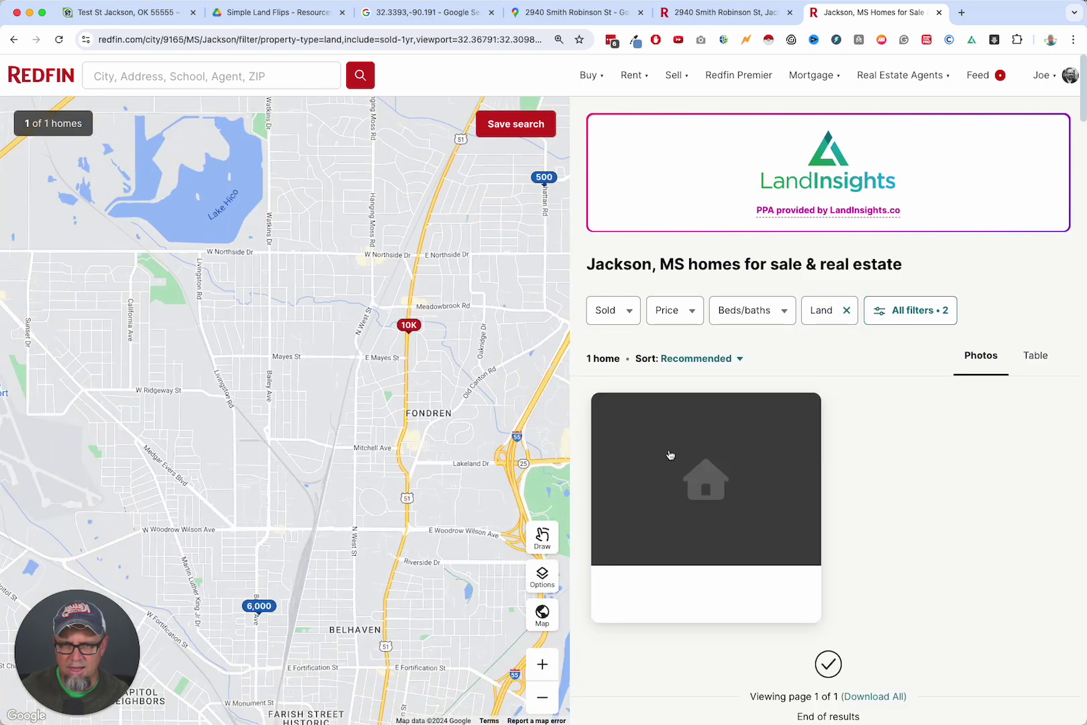
left_click(711, 362)
key("Escape")
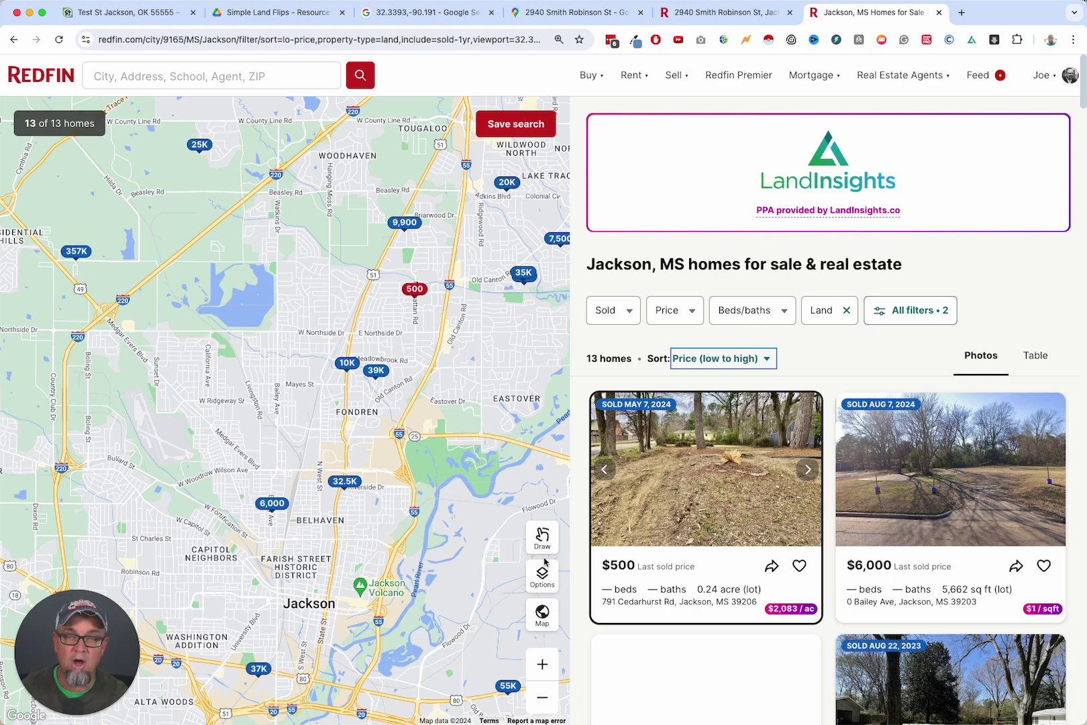
left_click(543, 700)
left_click(543, 701)
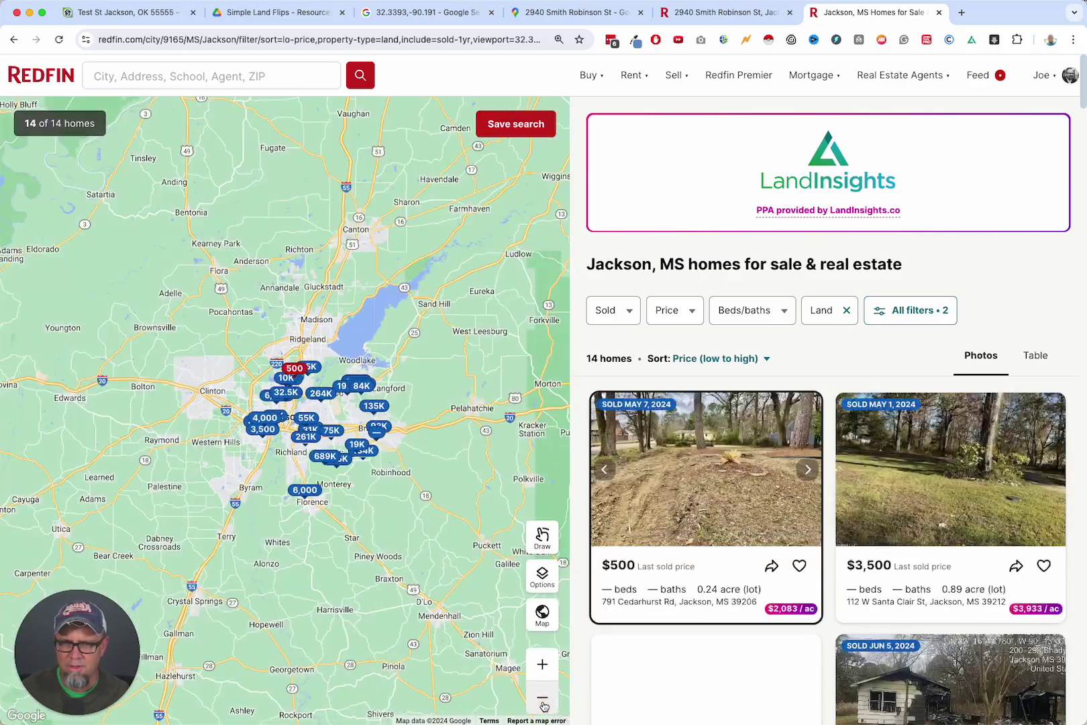
left_click(543, 700)
left_click(543, 700)
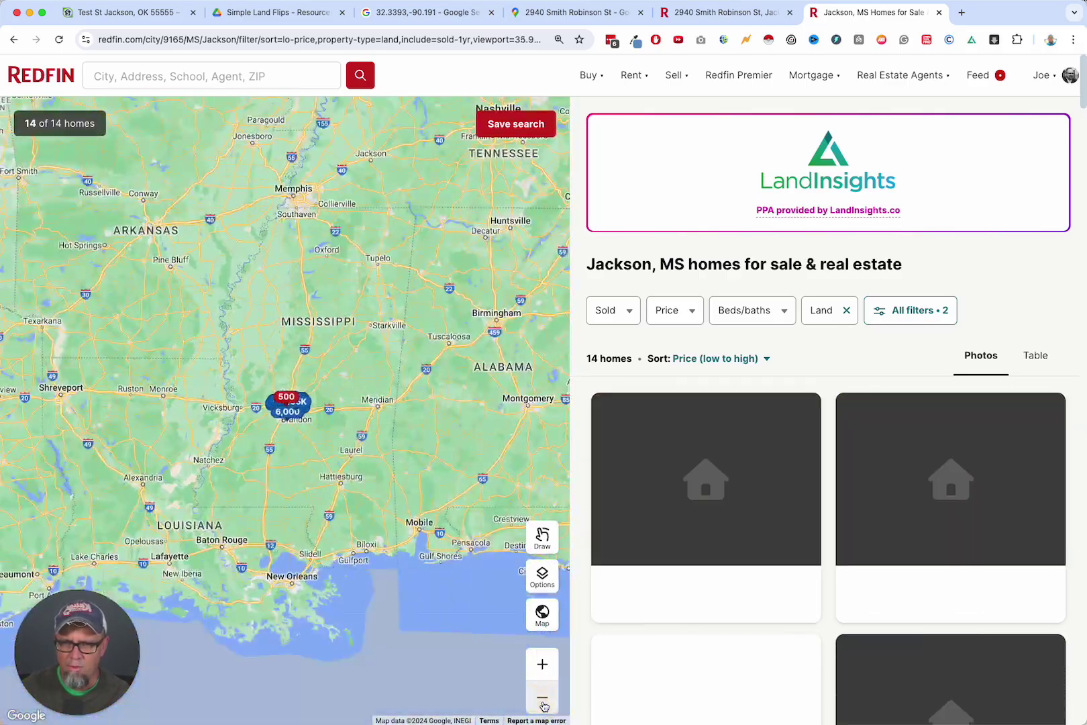
left_click(543, 665)
left_click(543, 665)
left_click(543, 665)
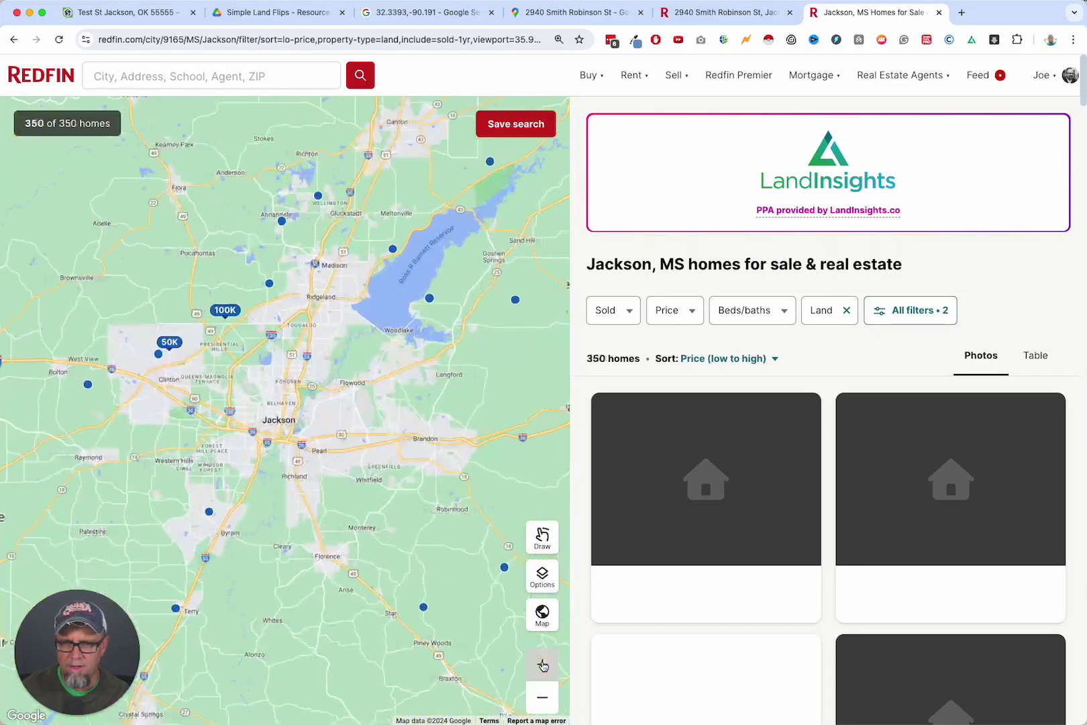
left_click(543, 664)
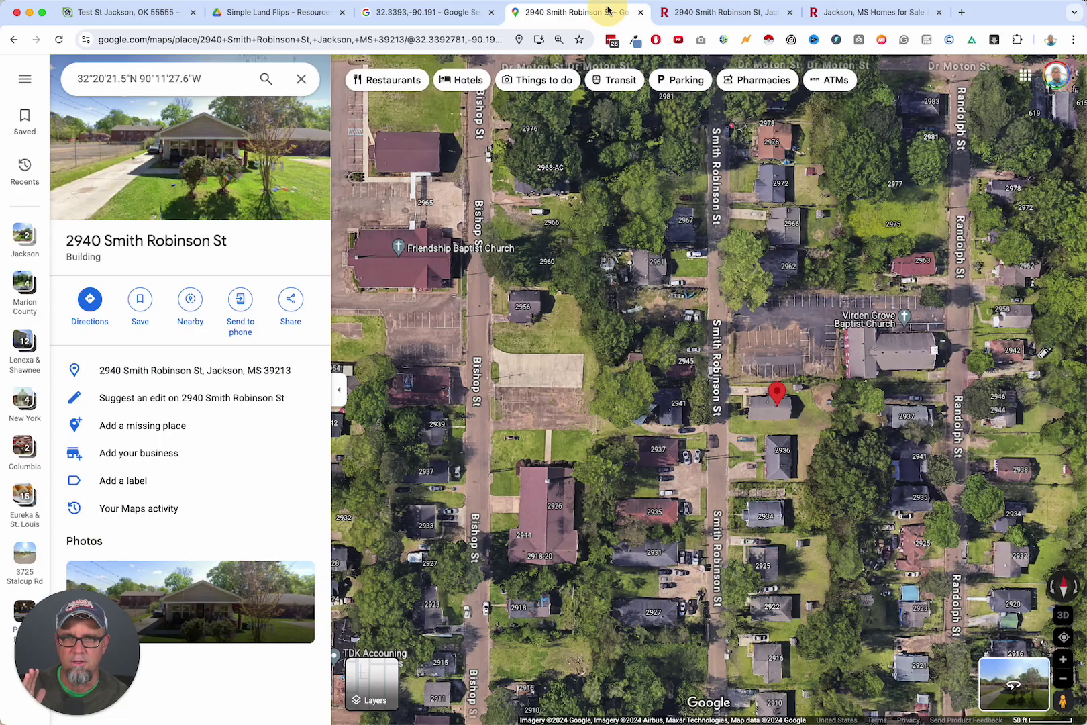
left_click(607, 12)
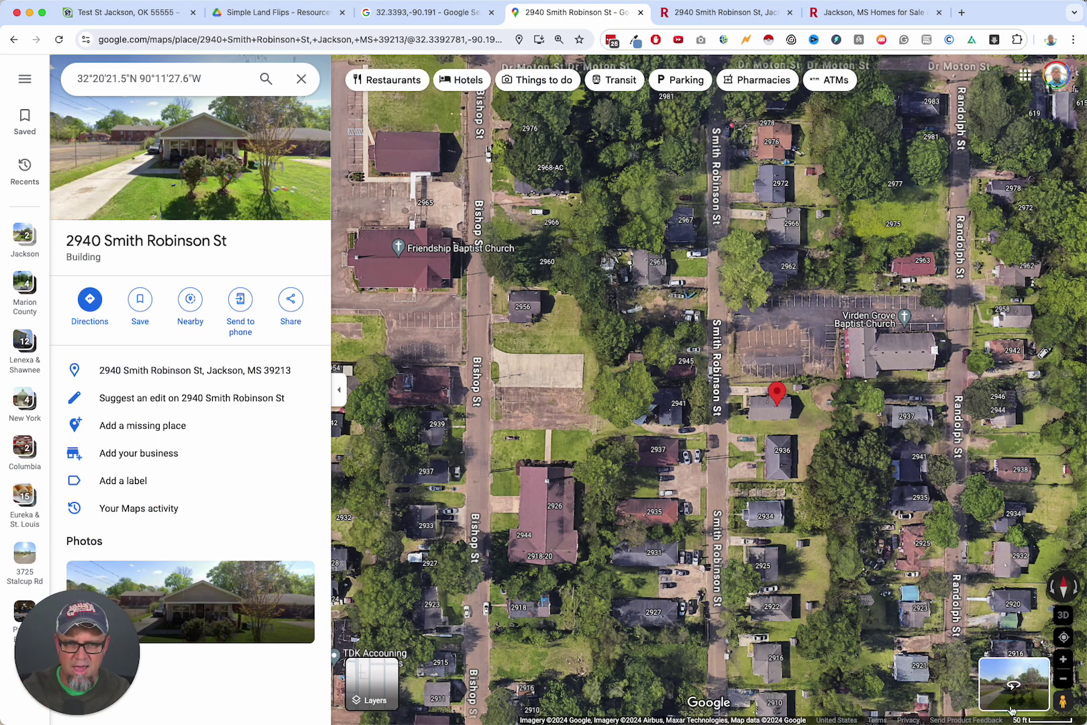
left_click(1015, 684)
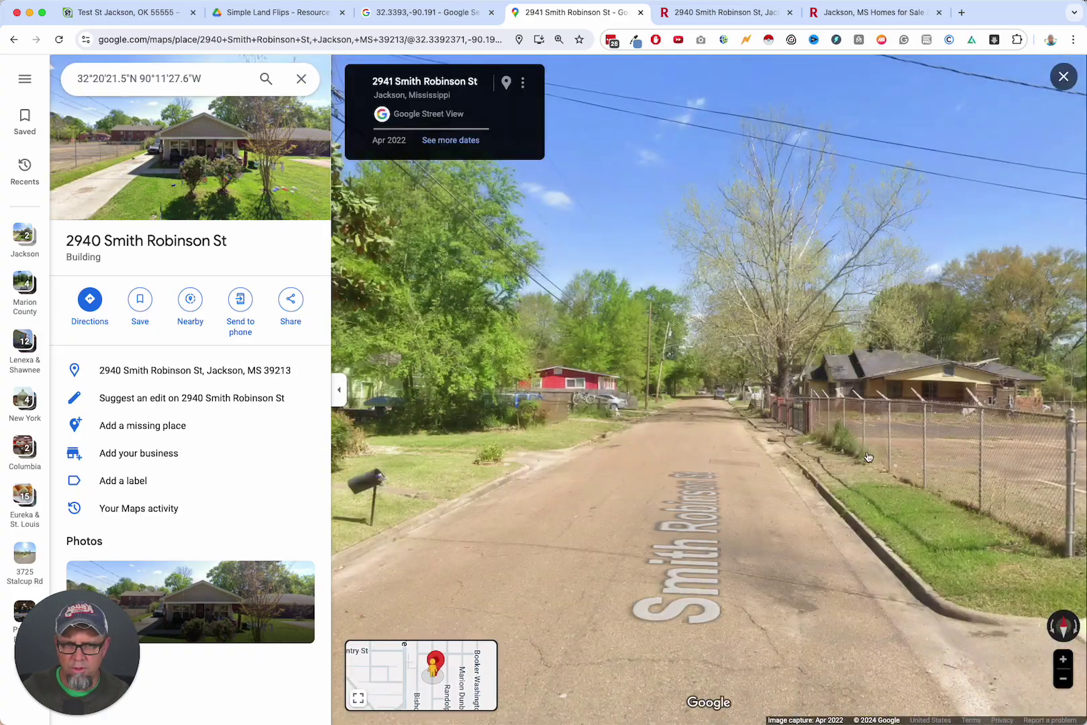
left_click_drag(869, 458, 539, 461)
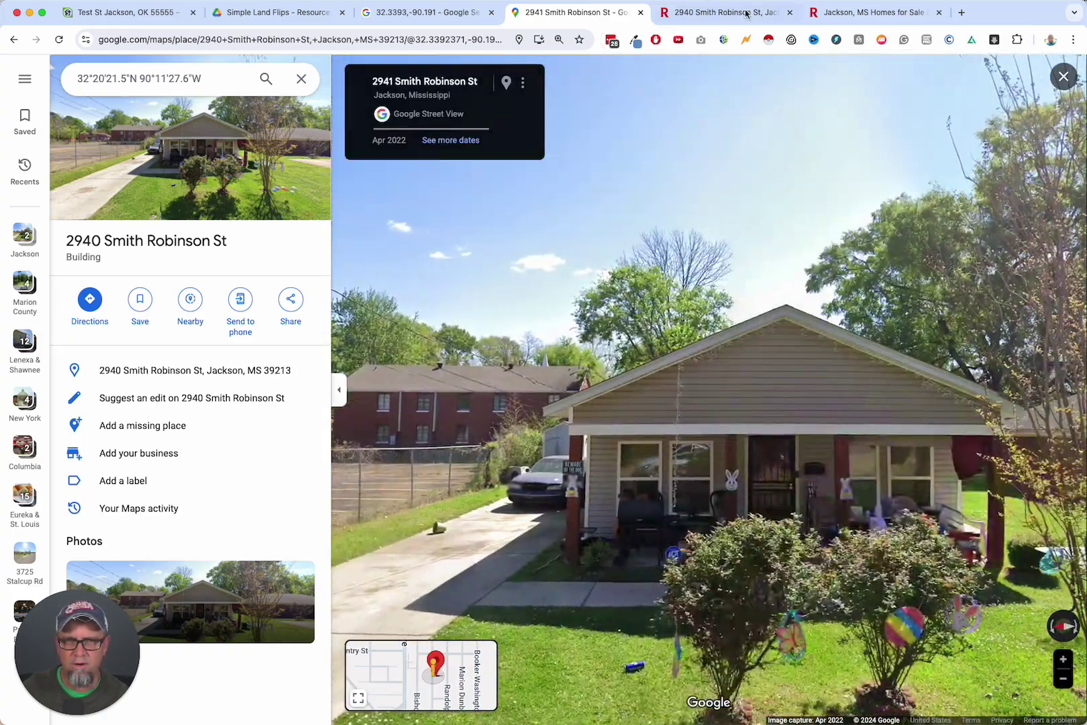
Filter the Redfin Jackson land search to For sale, including under contract/pending listings
left_click(873, 12)
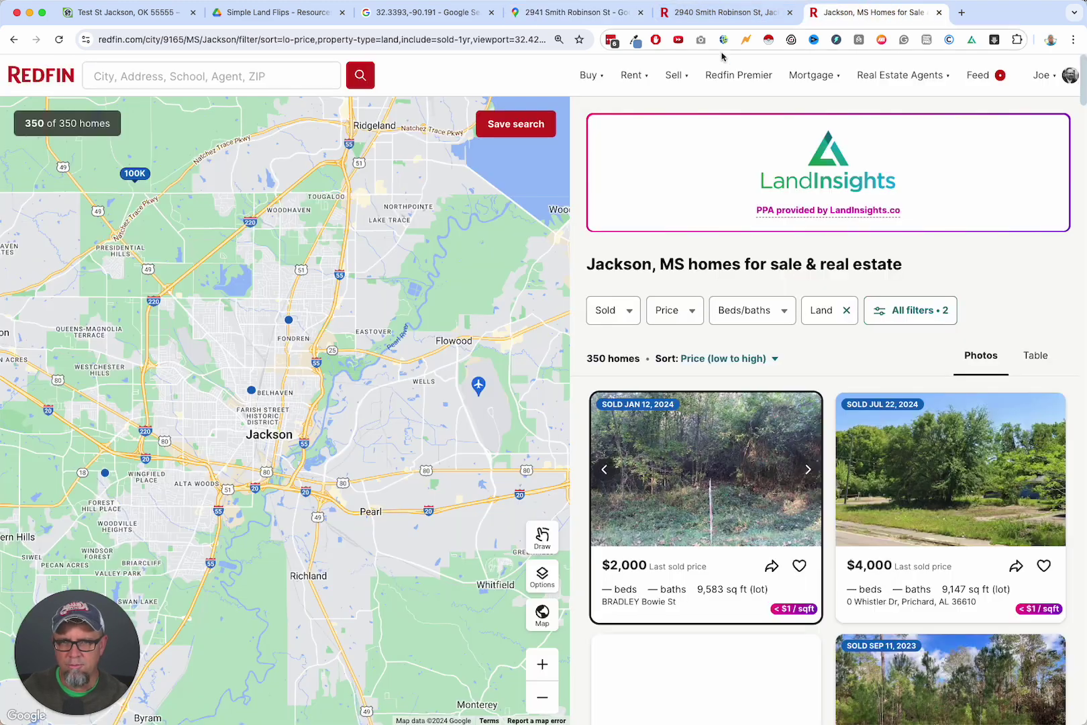
left_click(750, 12)
left_click(846, 12)
left_click(617, 324)
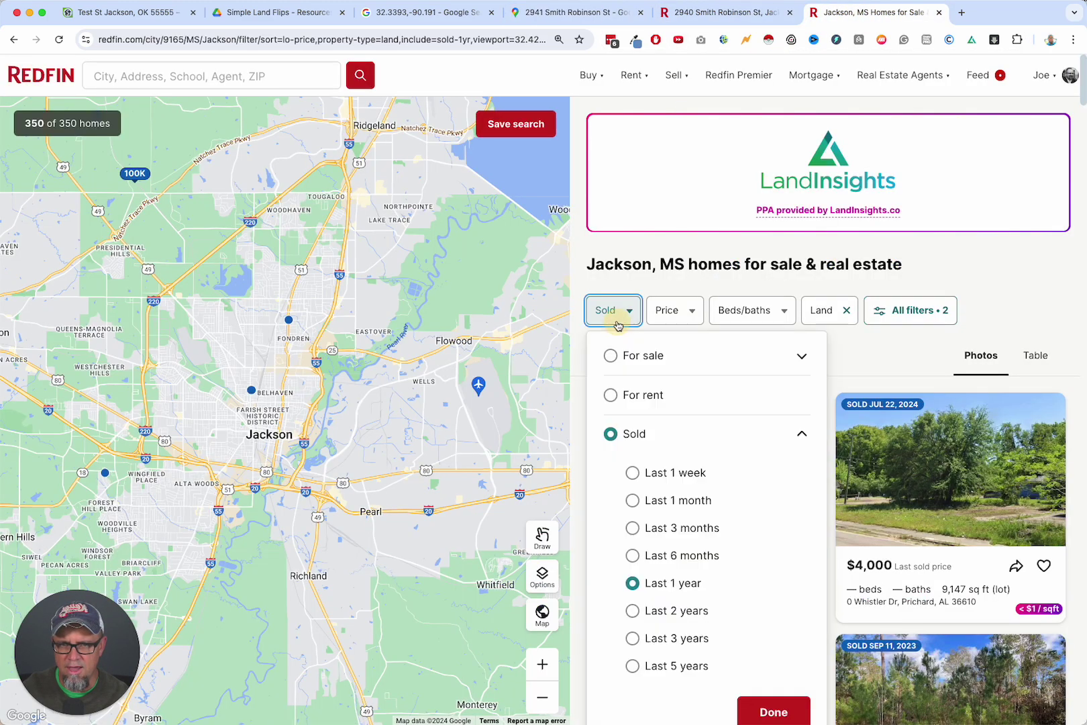
left_click(611, 355)
left_click(633, 433)
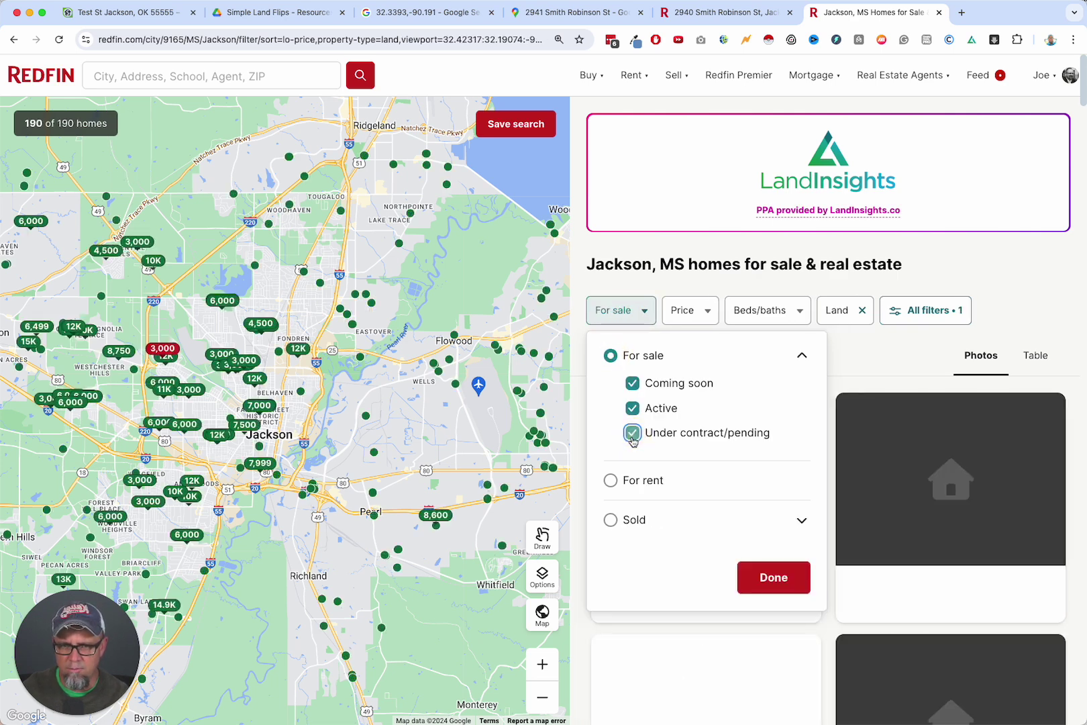
left_click(774, 582)
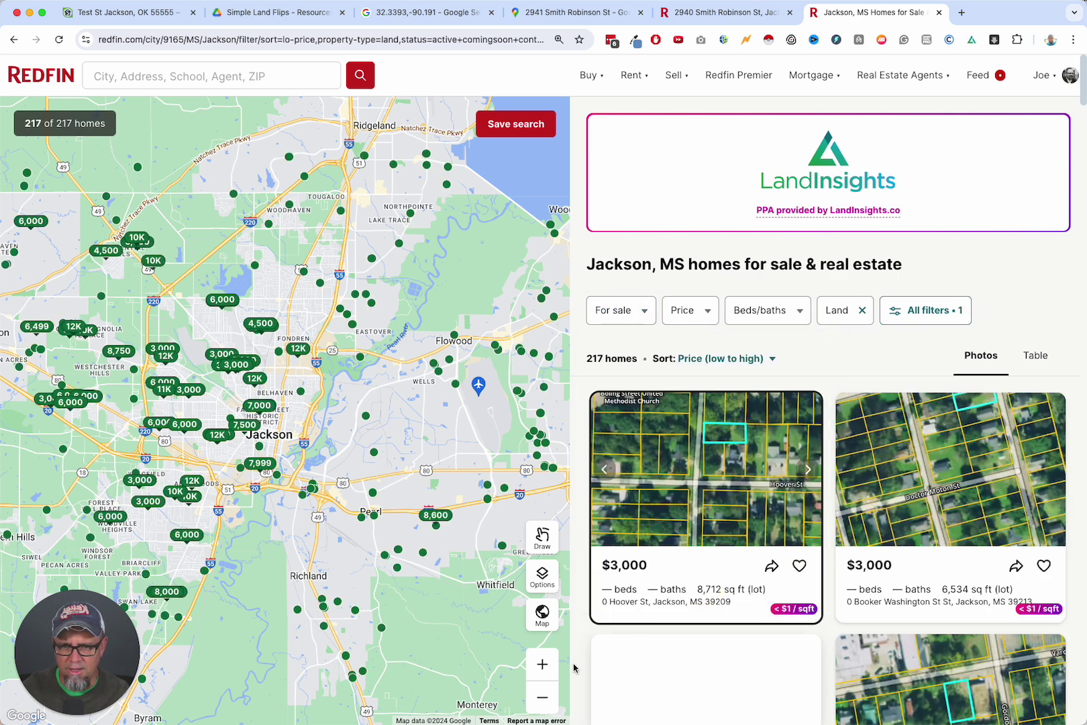
Zoom the map into central Jackson, showing 23 lots from $3,000
left_click(542, 666)
left_click(542, 665)
left_click(543, 666)
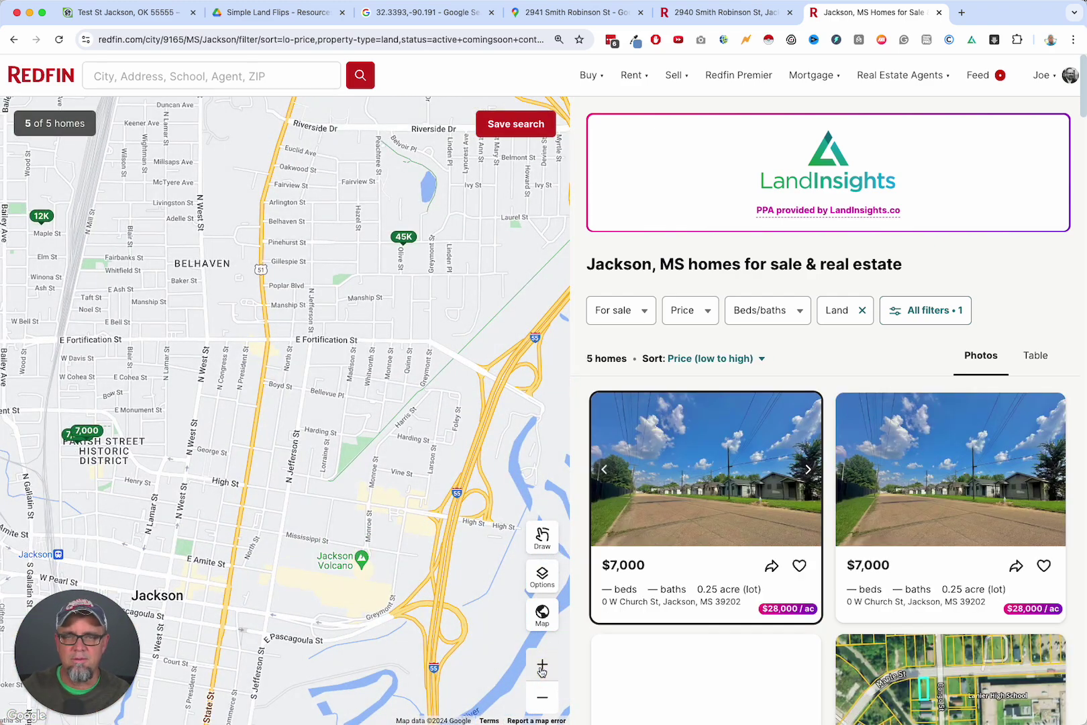
left_click(543, 699)
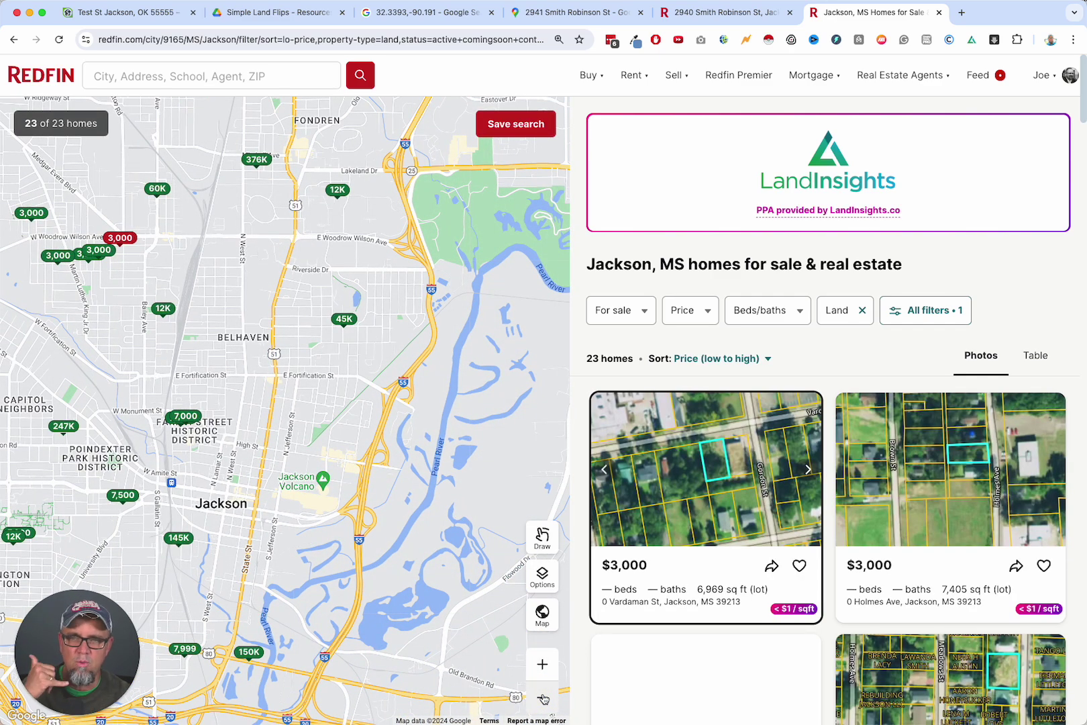
left_click(281, 21)
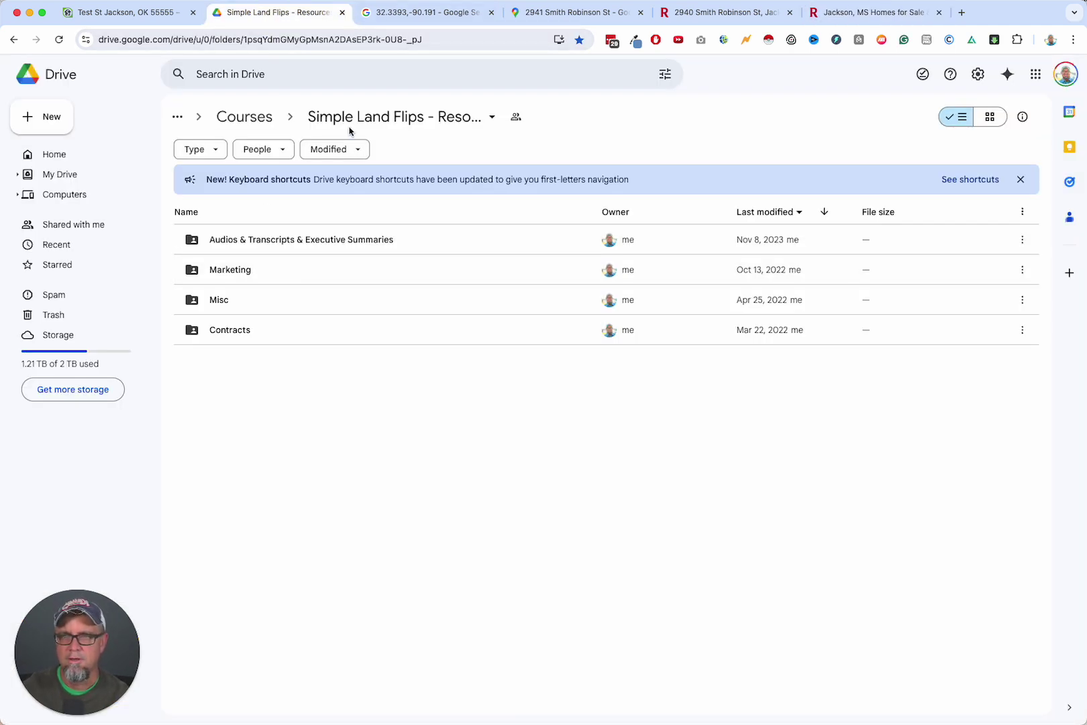
Open the Land Seller Script document from the Marketing > Scripts folder in Google Drive
left_click(417, 118)
left_click(614, 121)
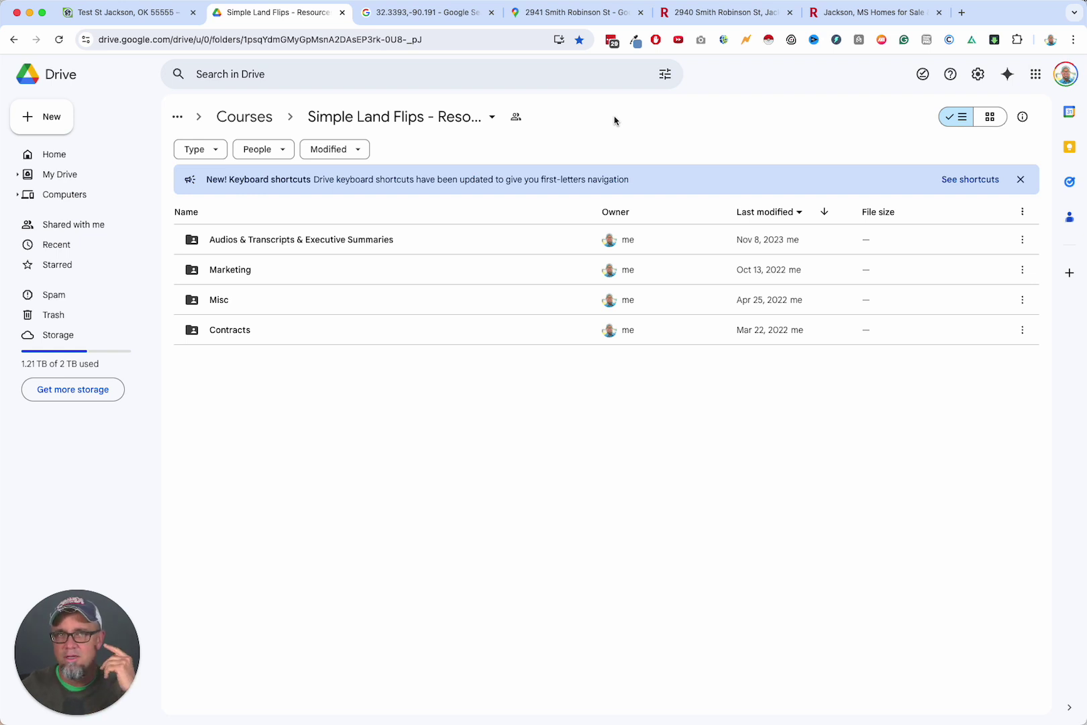
double_click(242, 270)
double_click(224, 269)
left_click(248, 244)
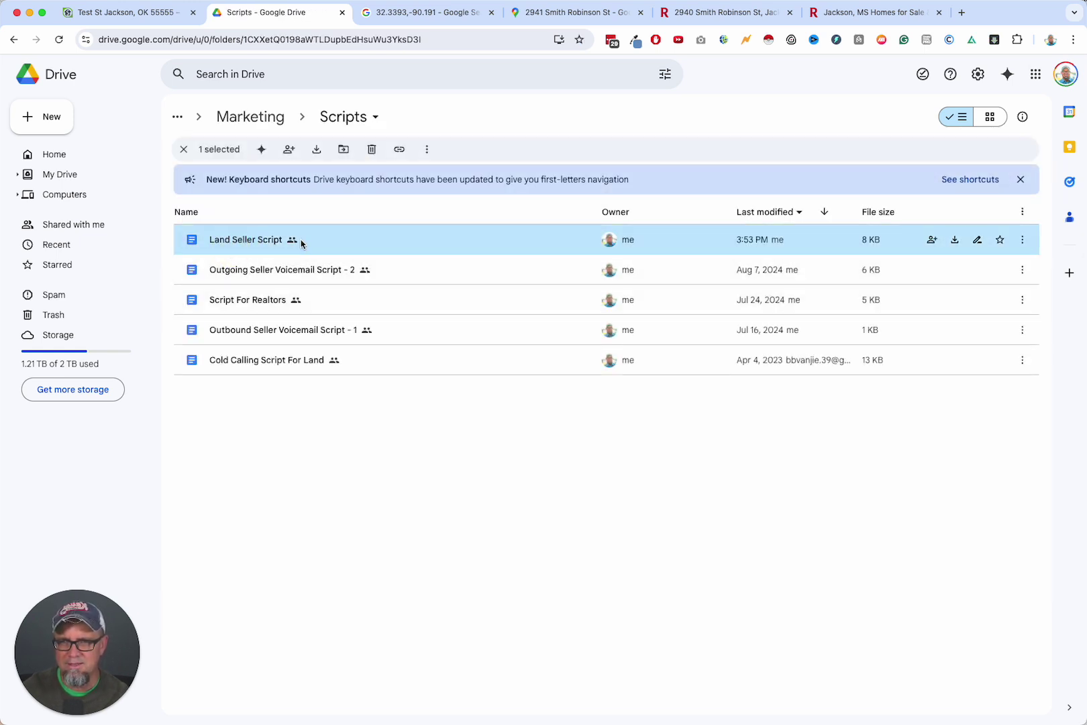
double_click(264, 240)
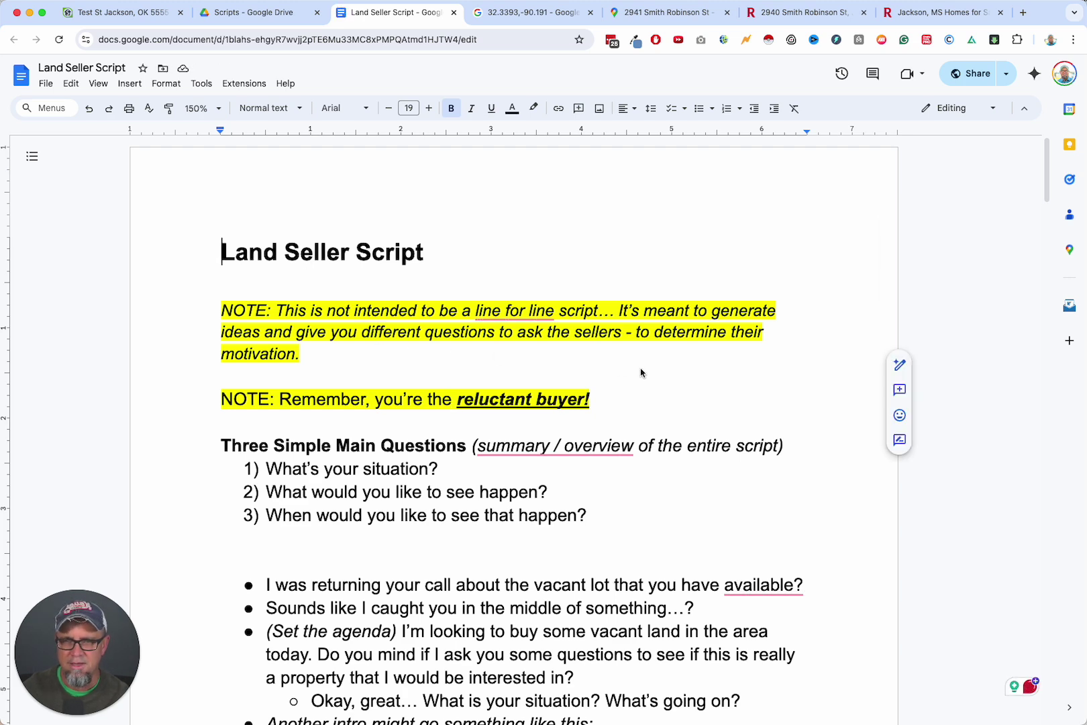
left_click(668, 311)
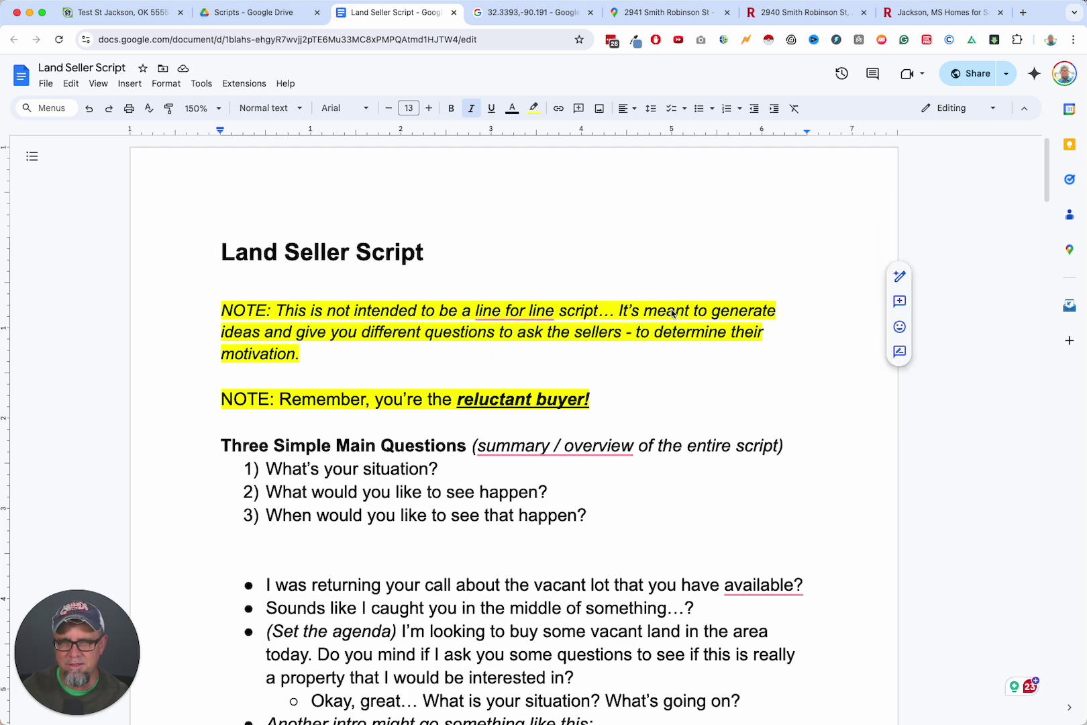
left_click_drag(262, 334, 565, 337)
left_click(667, 353)
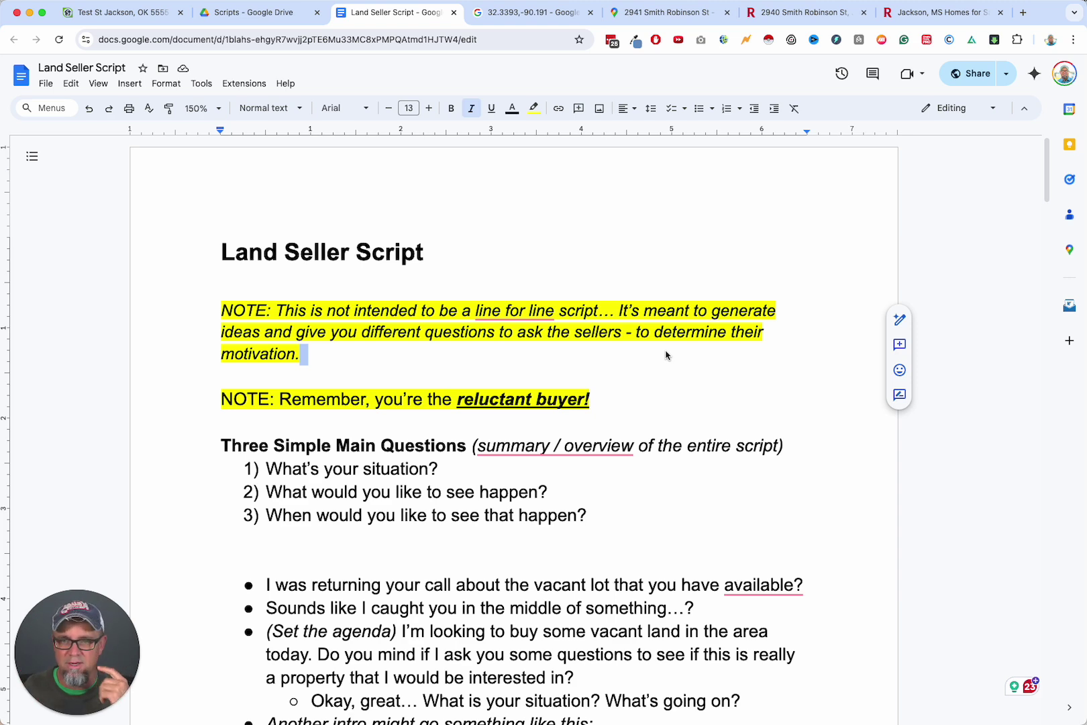
left_click_drag(606, 405, 211, 396)
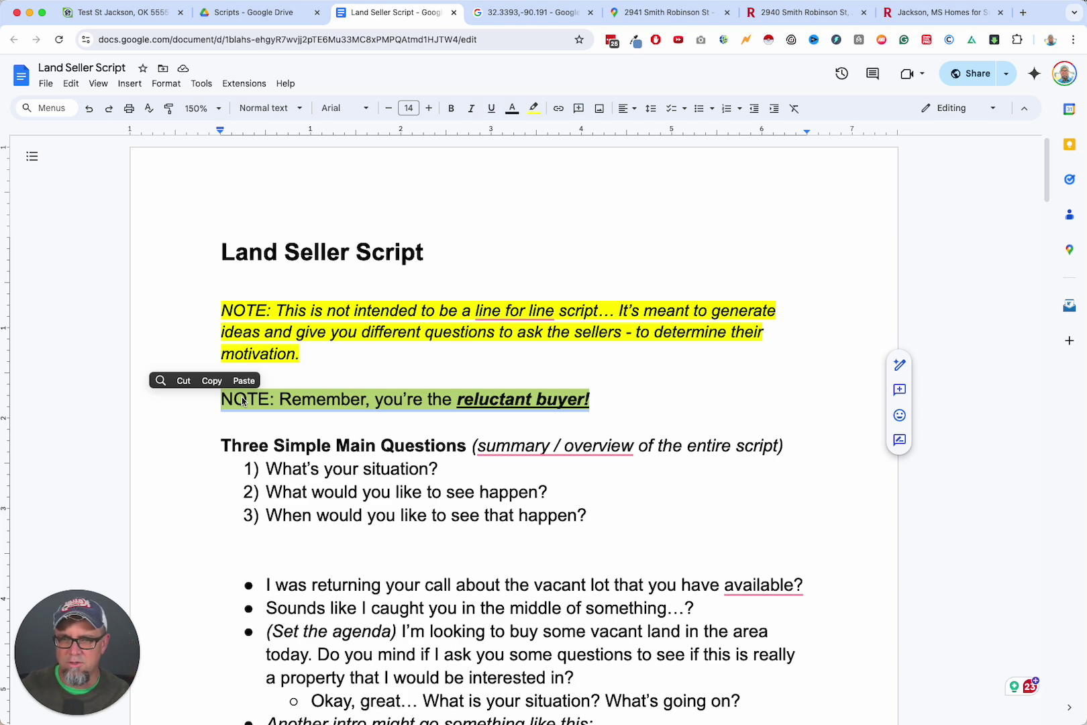
left_click(412, 466)
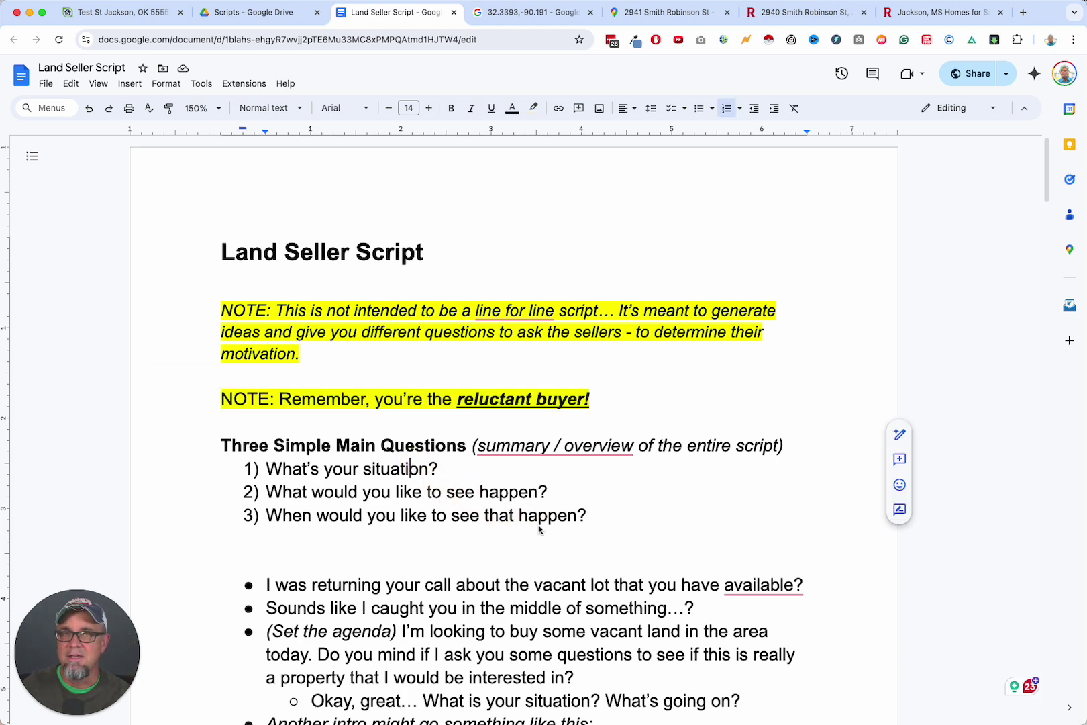
left_click_drag(267, 466, 486, 502)
left_click(615, 522)
left_click_drag(614, 522, 209, 461)
left_click(485, 522)
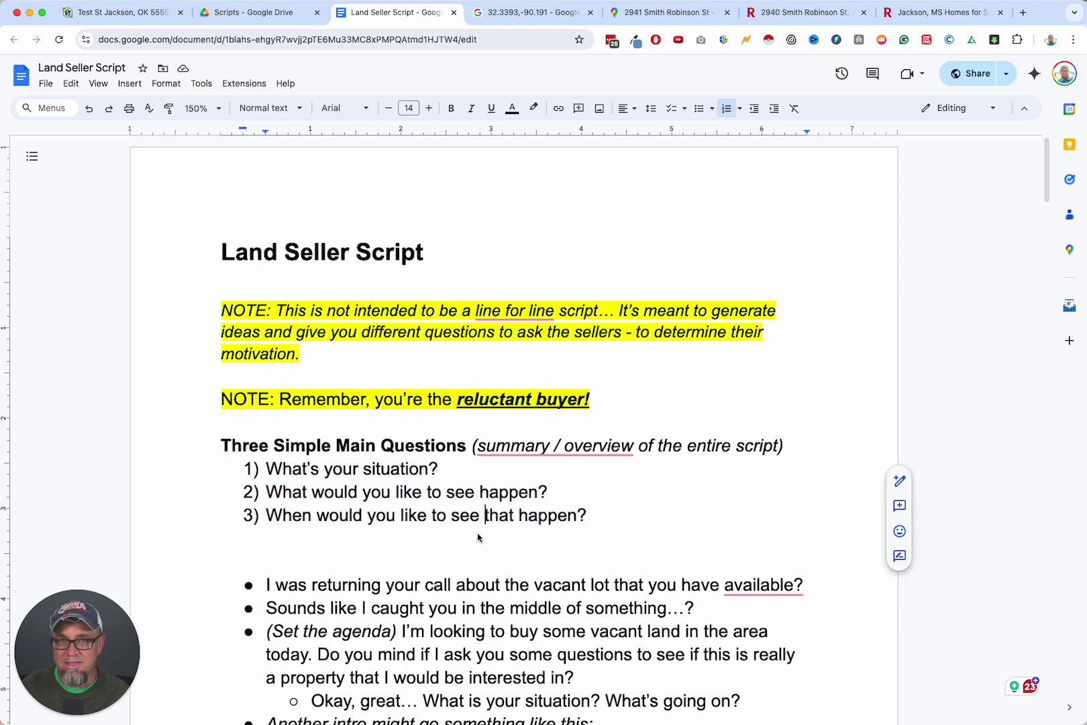
scroll(478, 536, "down", 9)
scroll(478, 537, "down", 20)
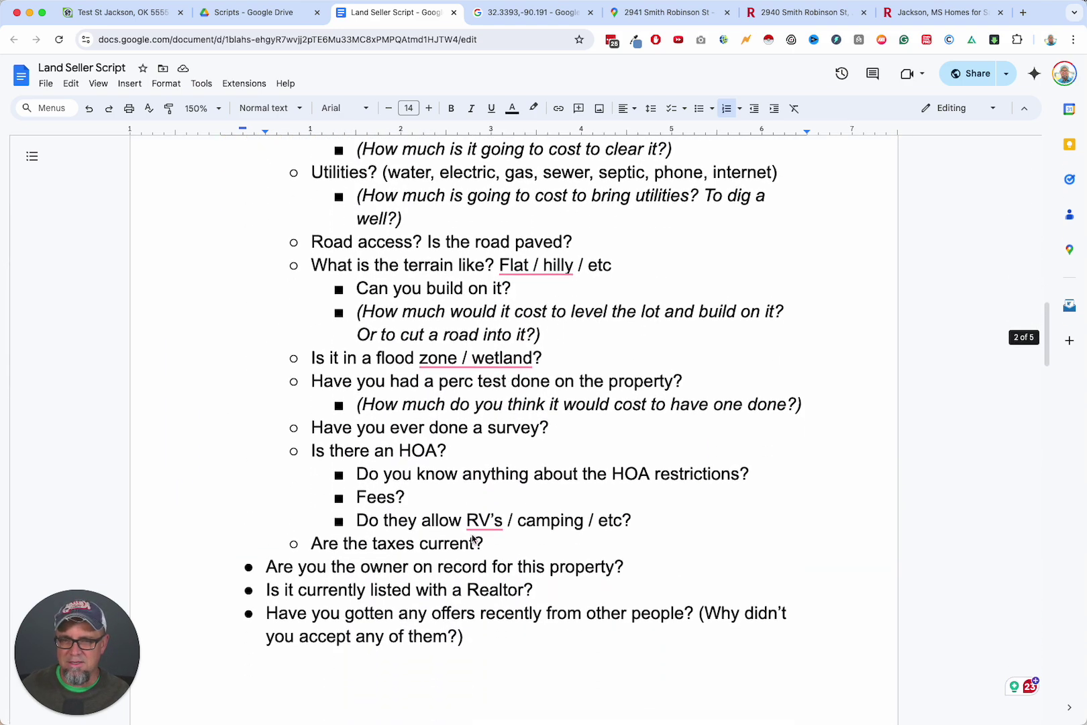
scroll(490, 535, "down", 12)
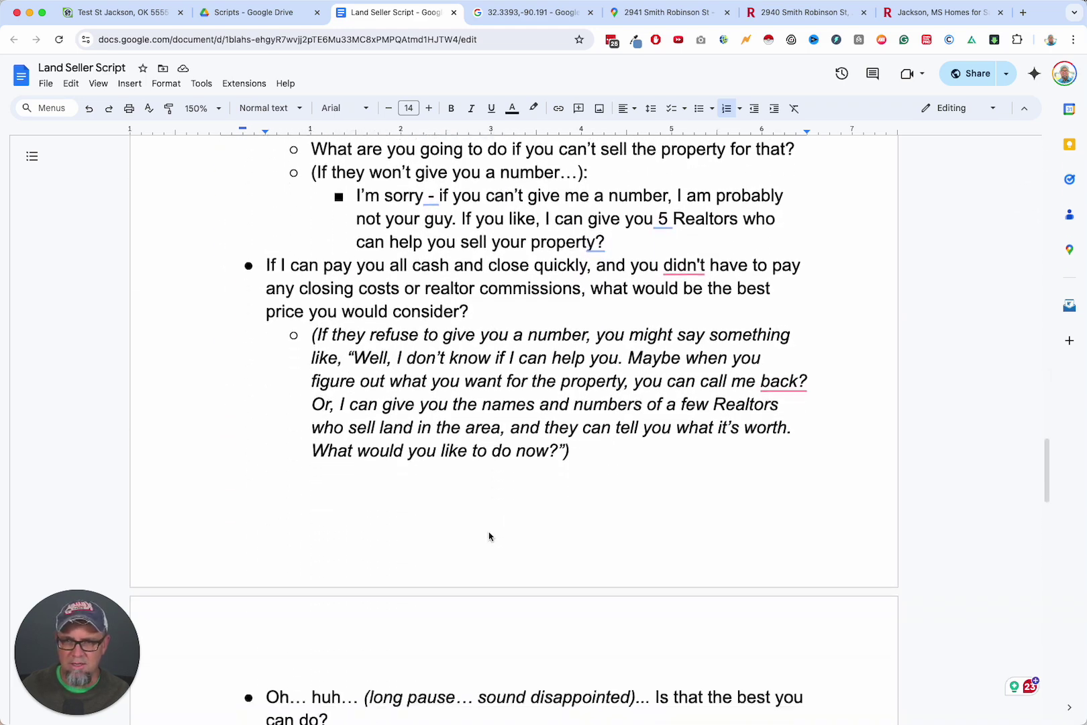
scroll(490, 533, "up", 15)
scroll(490, 532, "up", 1)
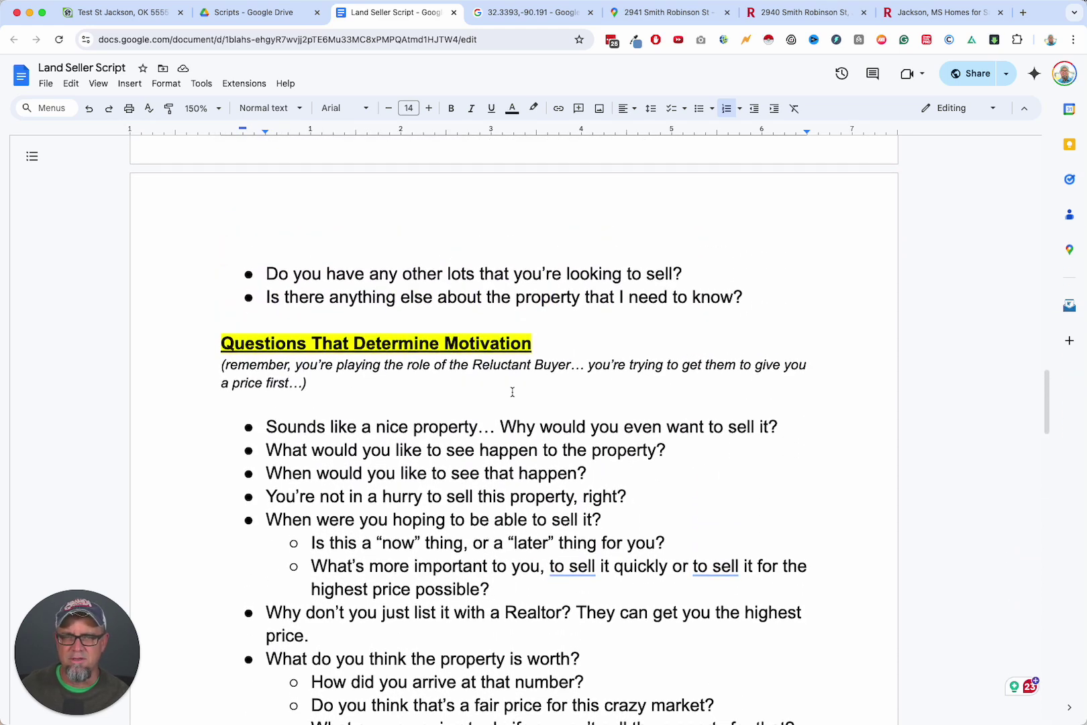
left_click_drag(267, 429, 779, 436)
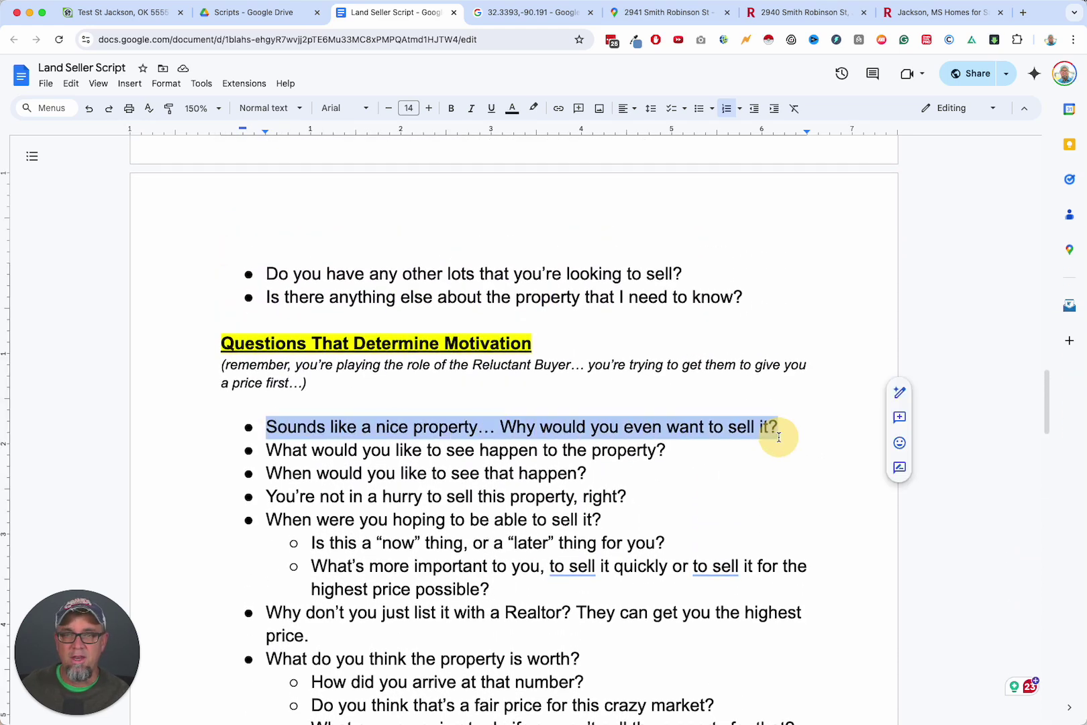
left_click_drag(658, 451, 267, 451)
double_click(349, 521)
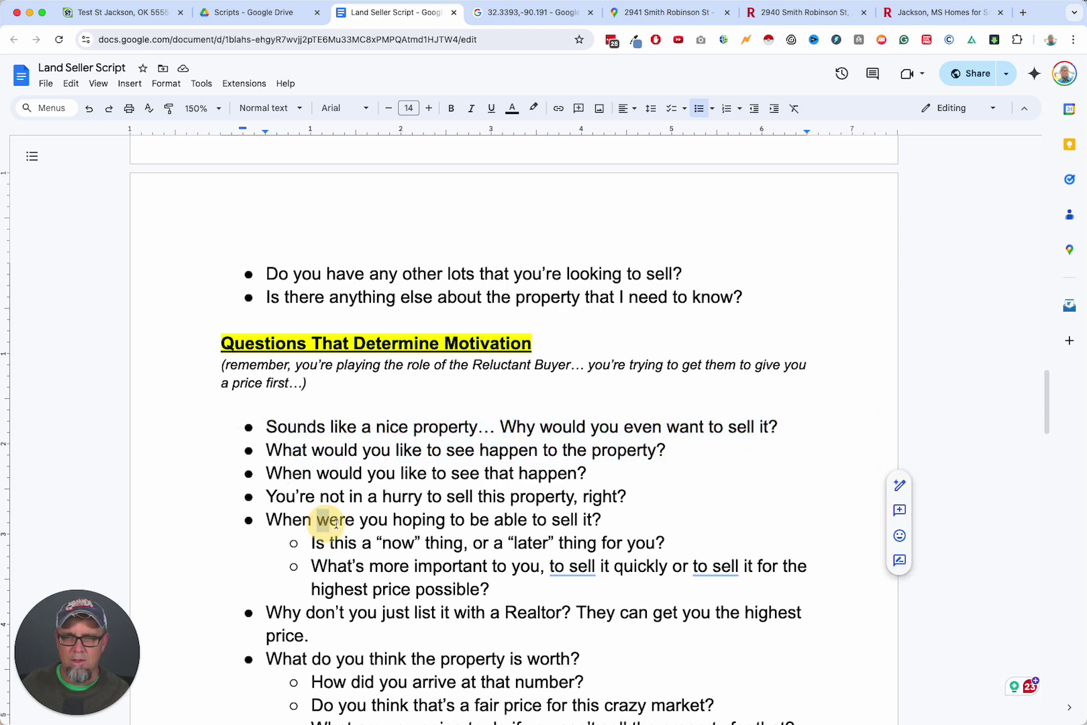
left_click_drag(355, 521, 568, 520)
left_click_drag(377, 544, 544, 544)
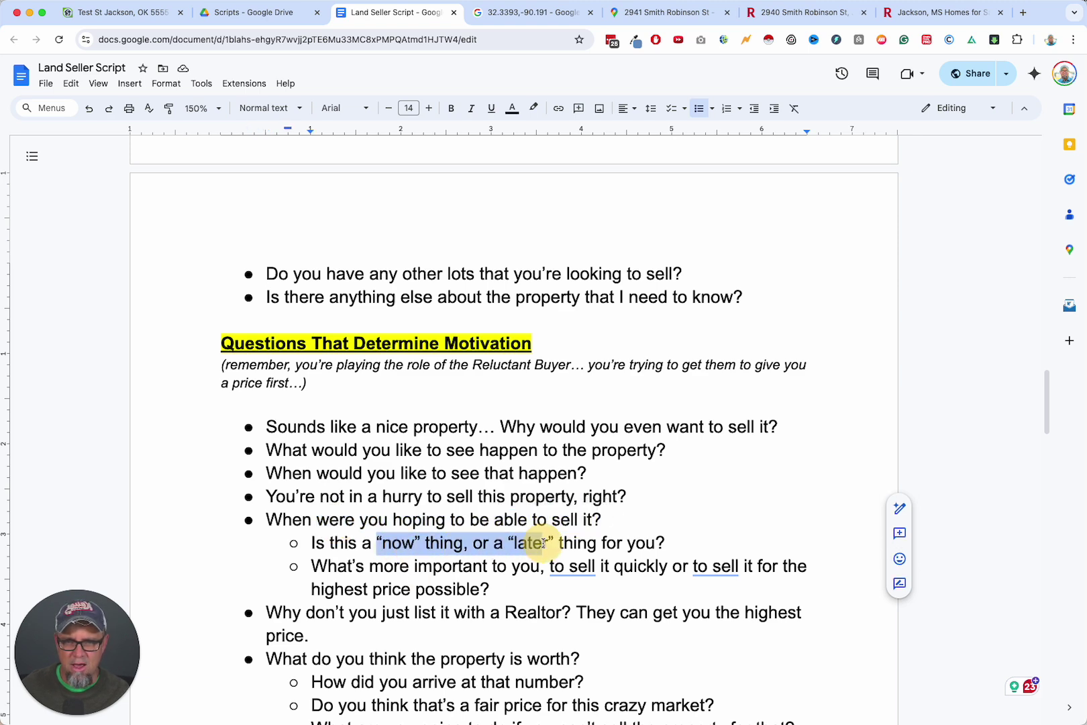
scroll(518, 498, "down", 3)
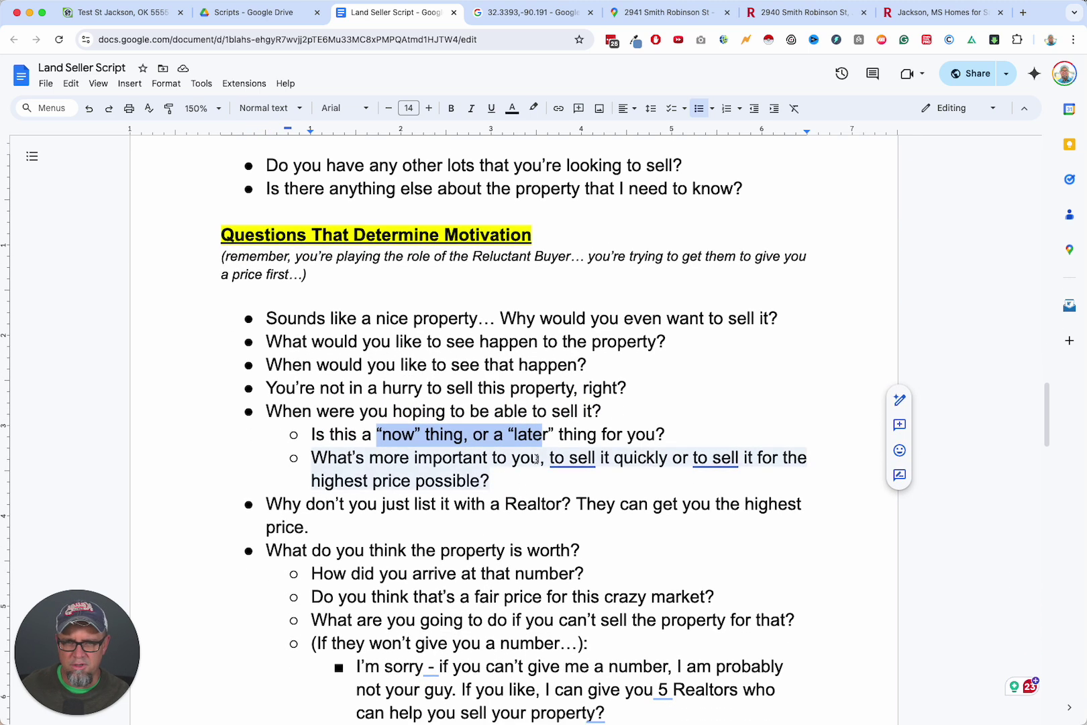
left_click_drag(541, 458, 586, 504)
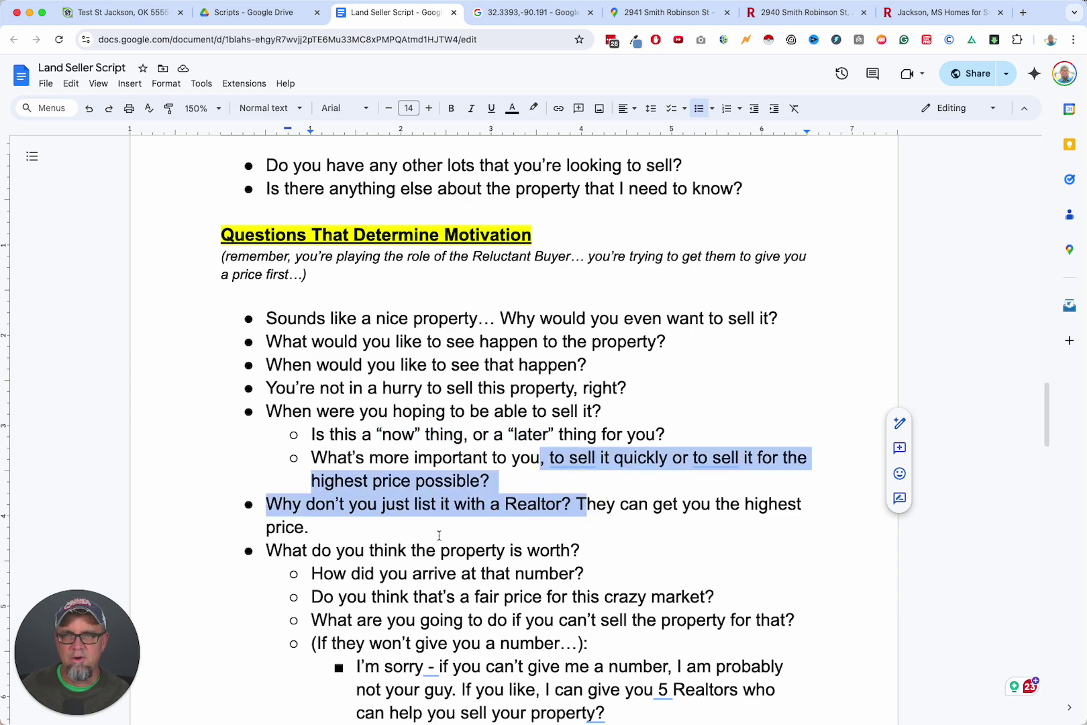
double_click(388, 529)
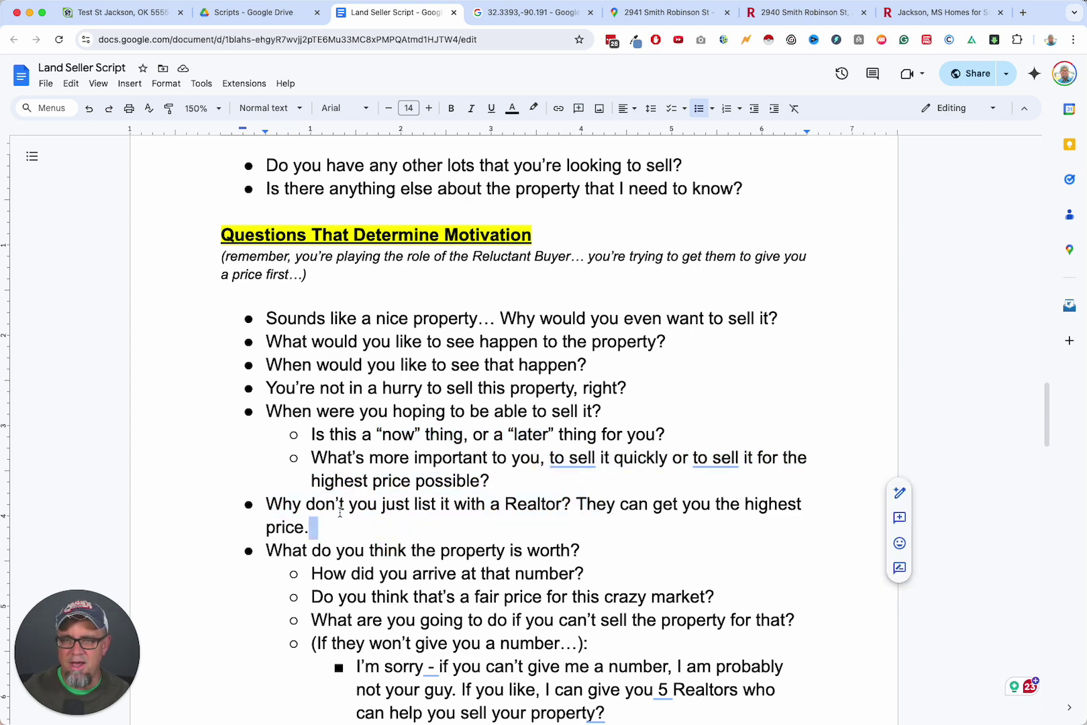
left_click_drag(313, 528, 266, 504)
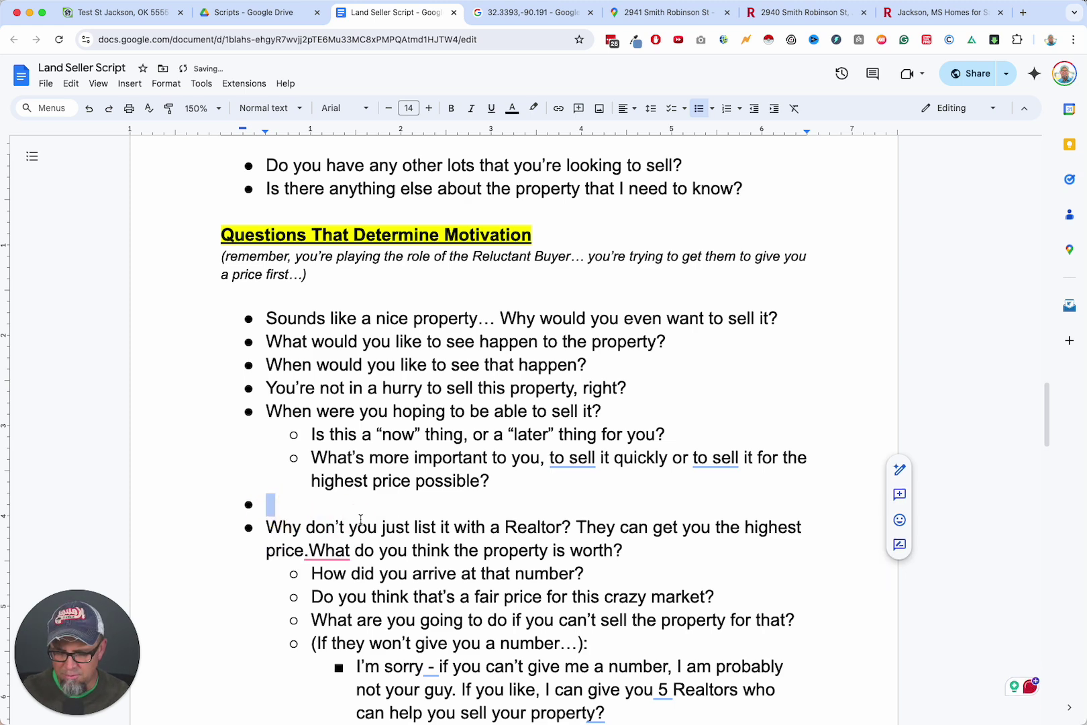
key("super+z")
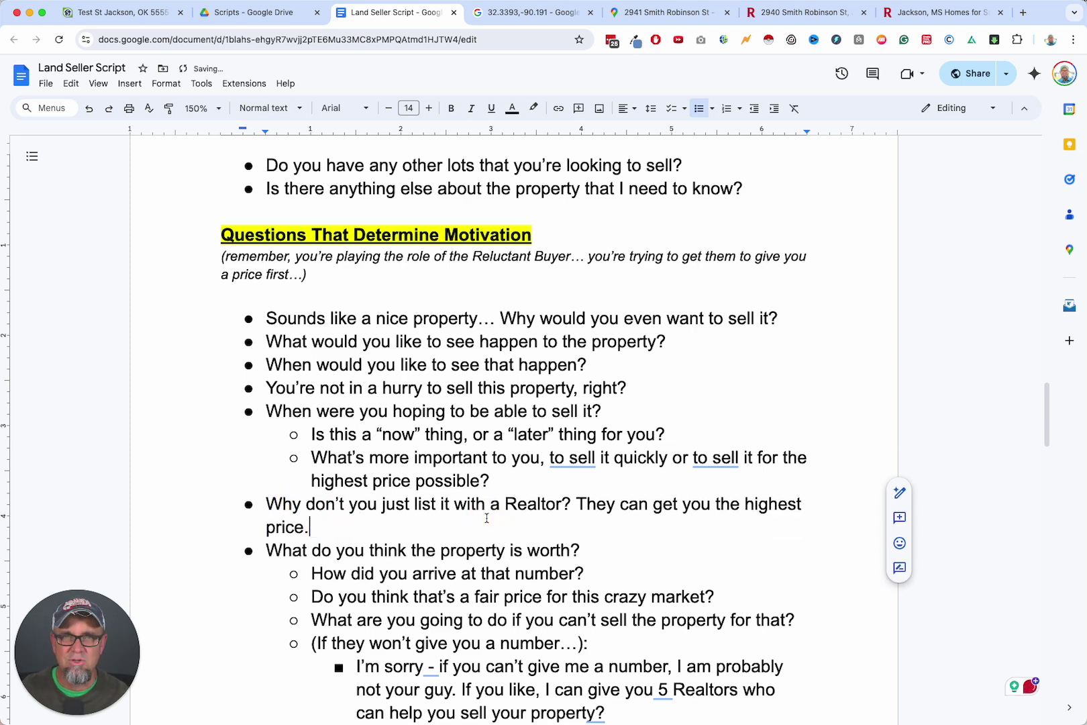
left_click(581, 506)
left_click_drag(584, 507, 740, 528)
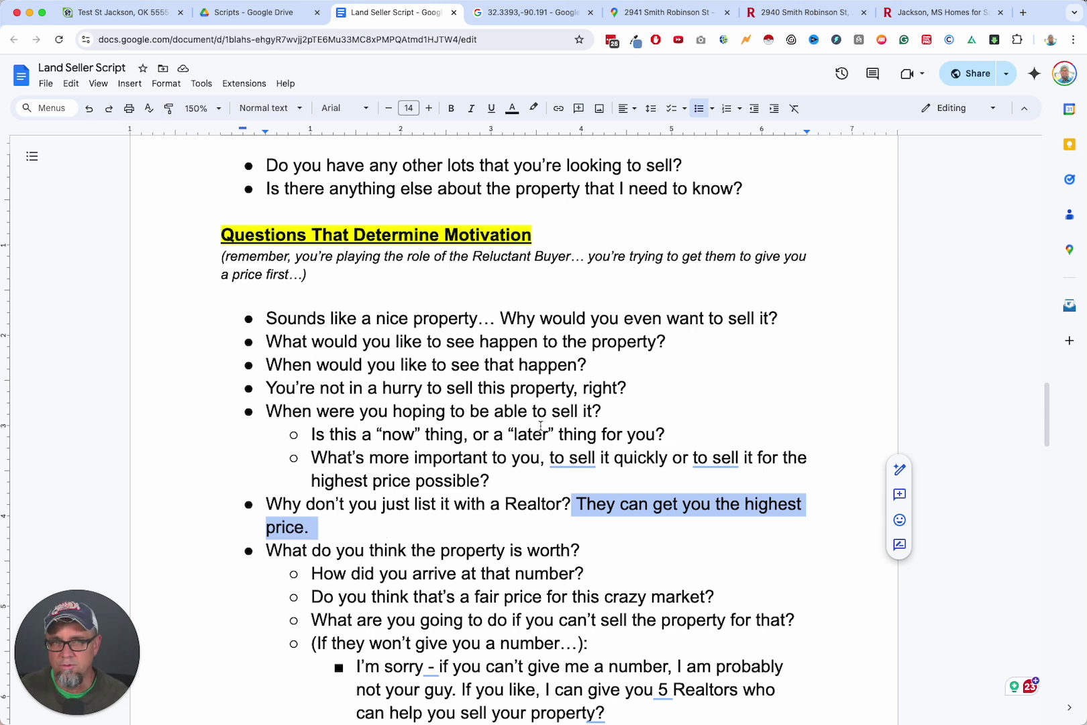
Narrow the Redfin Jackson land search to lots sold in the last 1 year (3 lots)
left_click(940, 12)
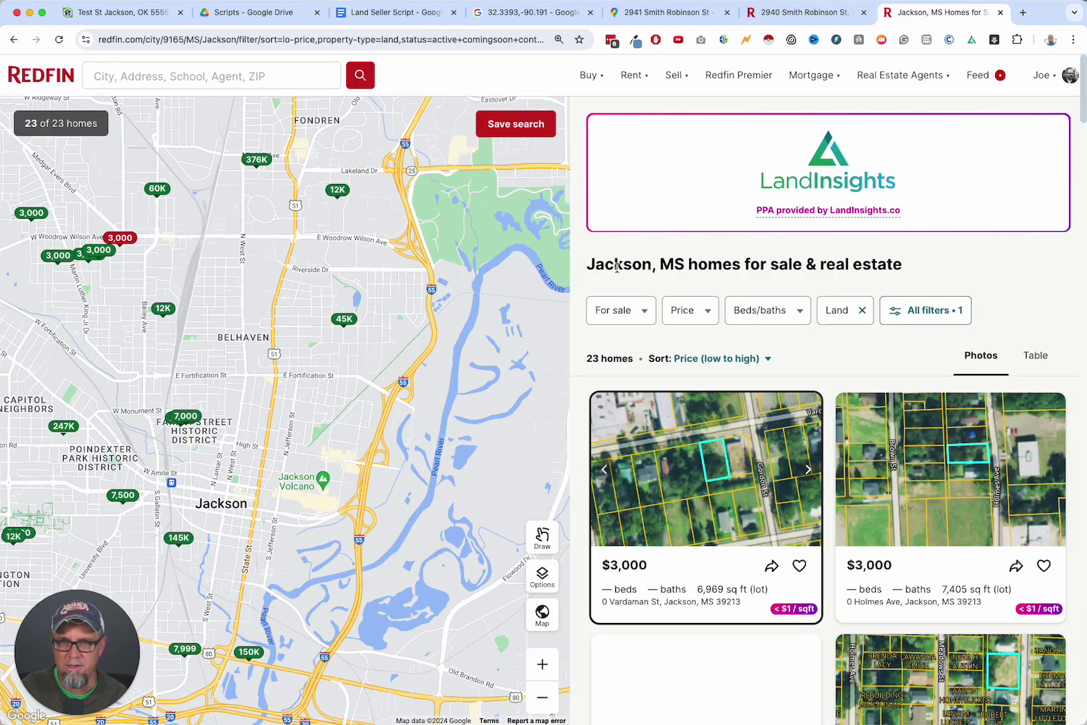
left_click(621, 310)
left_click(610, 519)
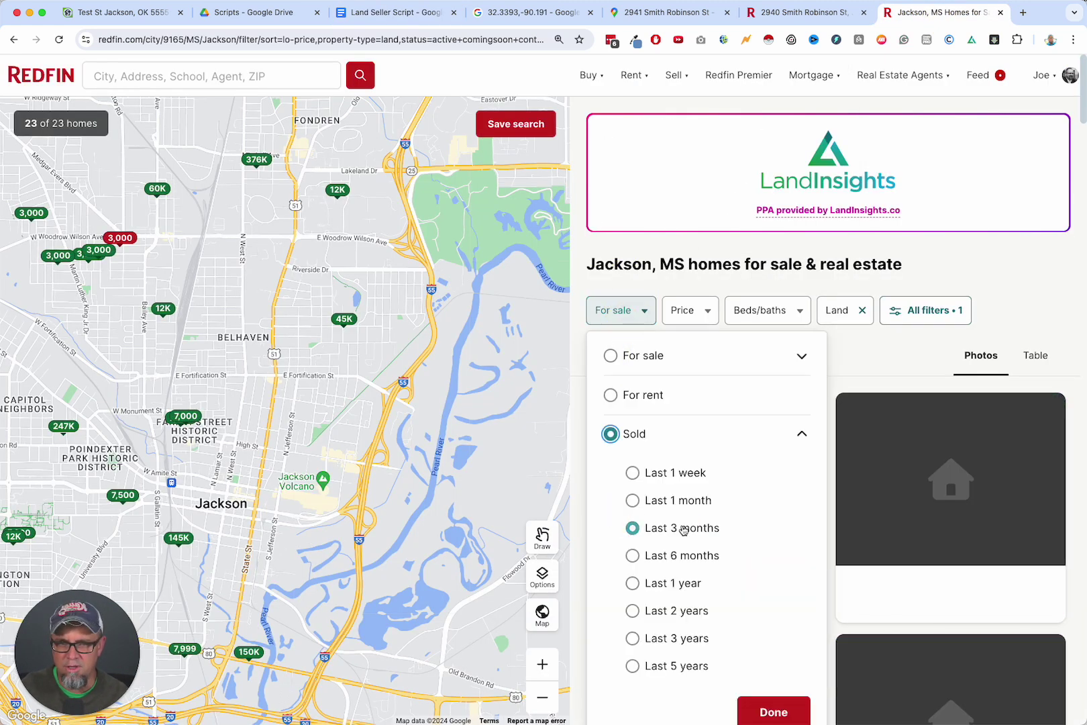
left_click(632, 582)
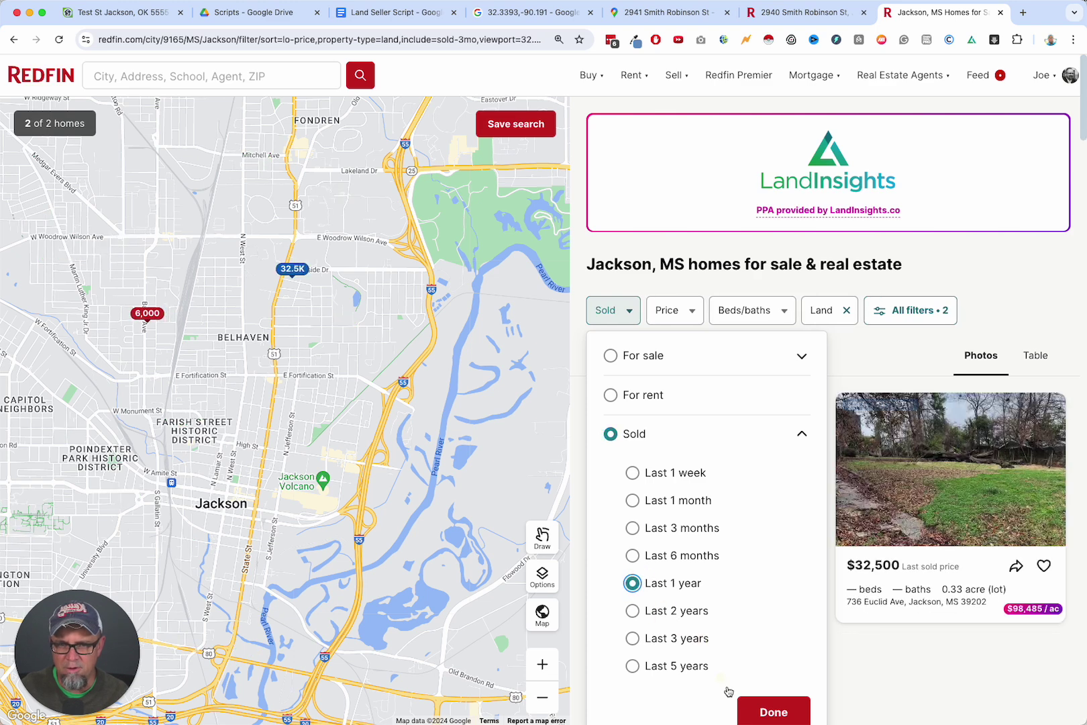
left_click(780, 712)
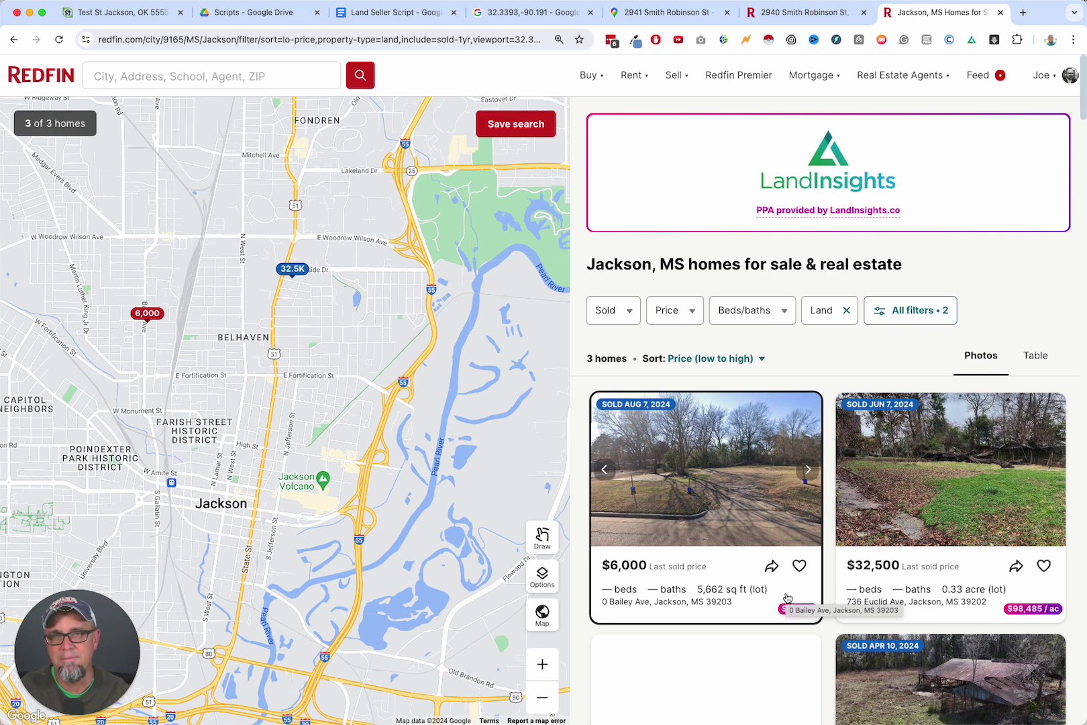
left_click(395, 13)
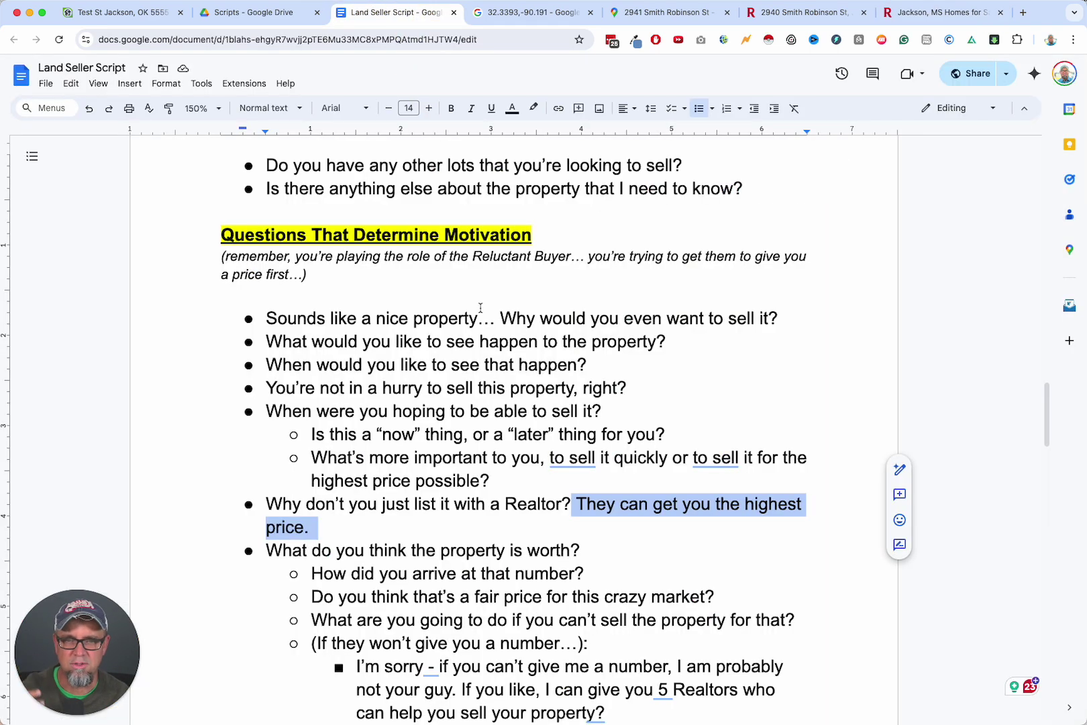
Scroll the Land Seller Script back up to its title, then return to the Test St, Jackson lead
left_click(446, 482)
left_click(463, 536)
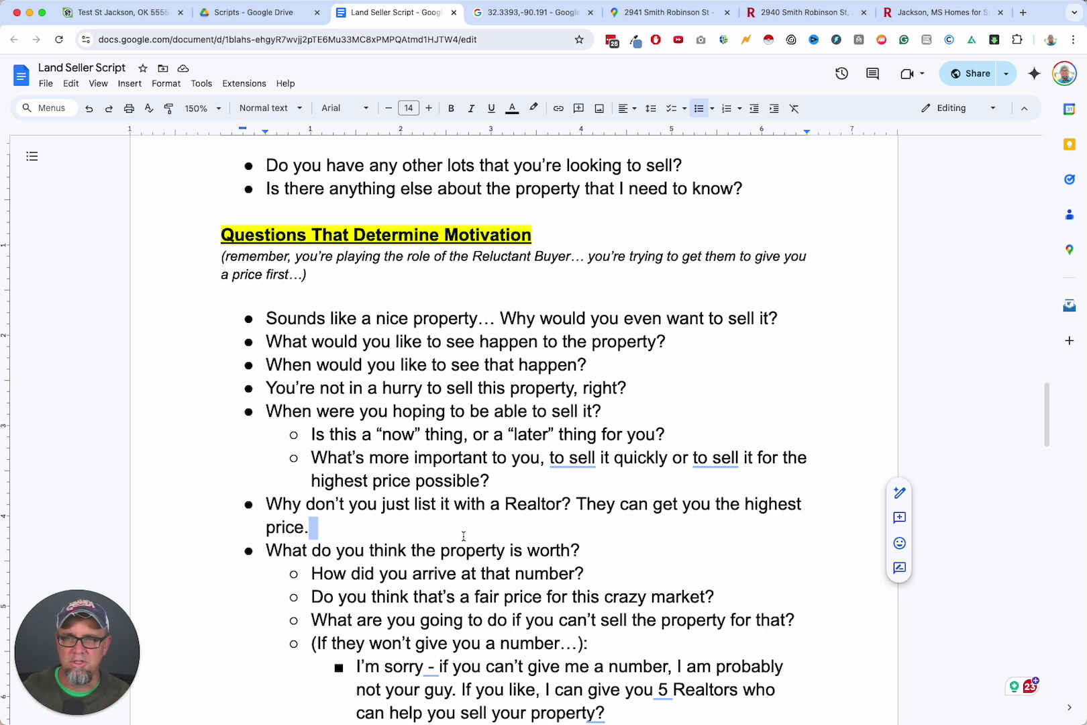
scroll(519, 358, "down", 5)
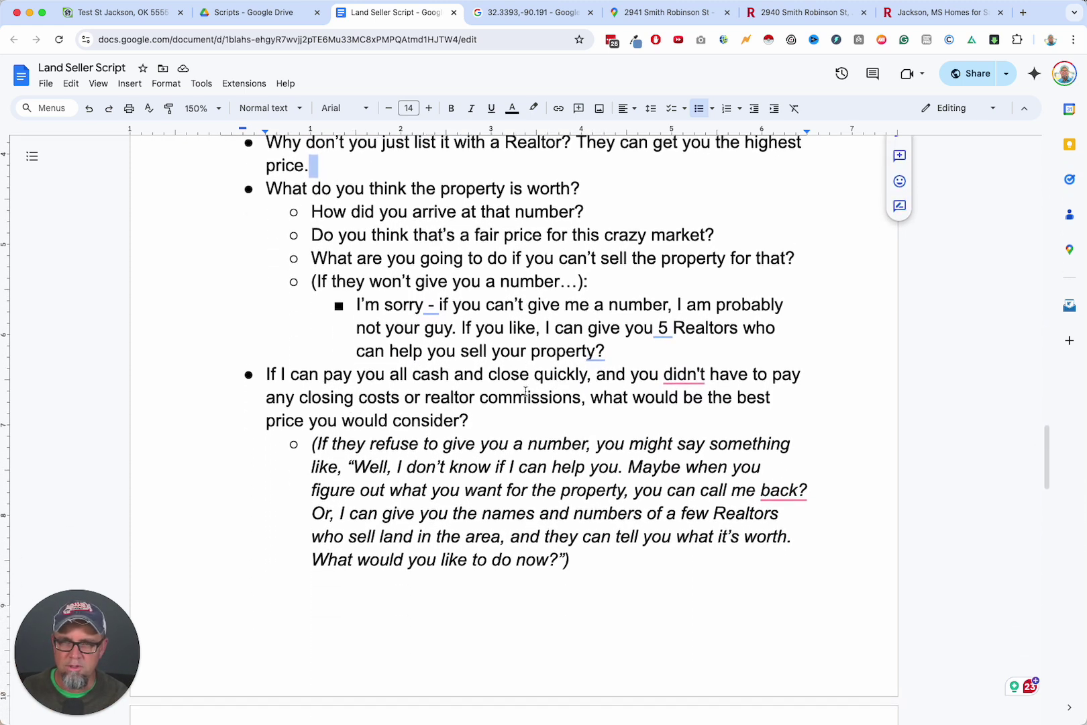
scroll(529, 389, "up", 7)
scroll(529, 388, "up", 15)
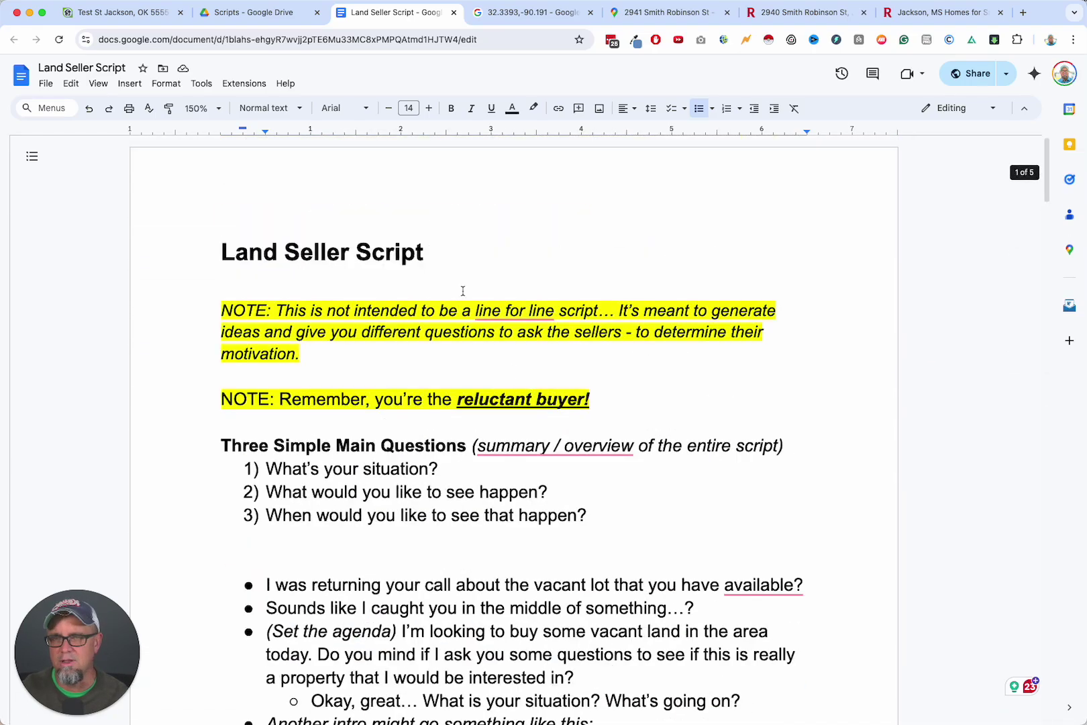
left_click(137, 14)
scroll(342, 282, "up", 6)
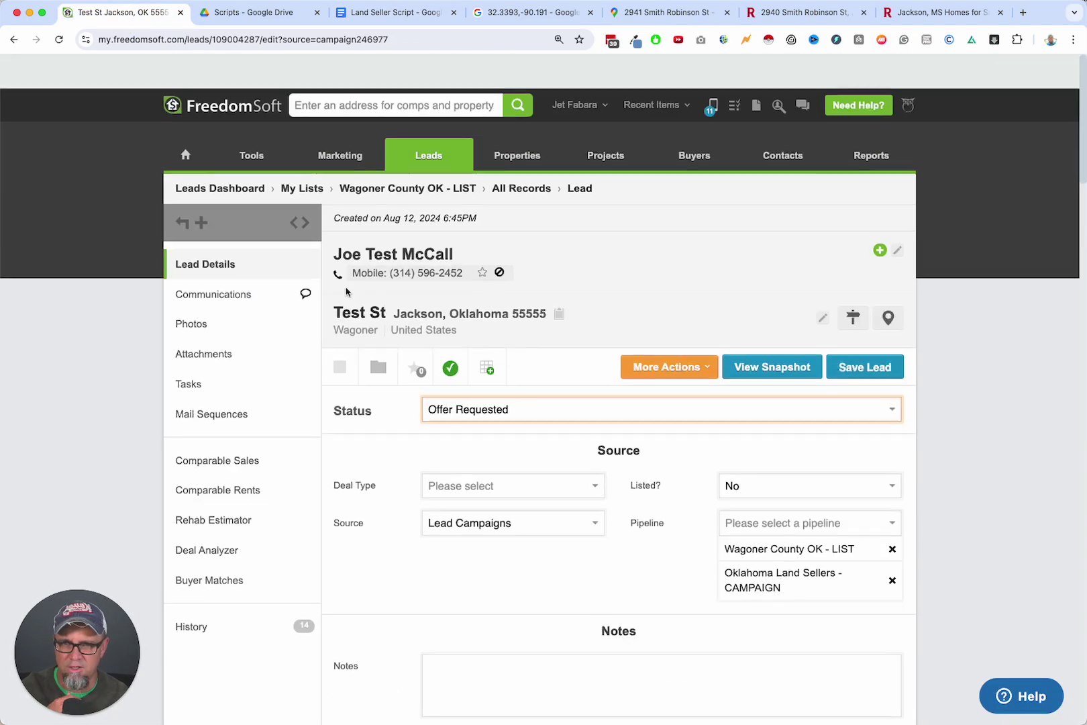
mouse_move(439, 123)
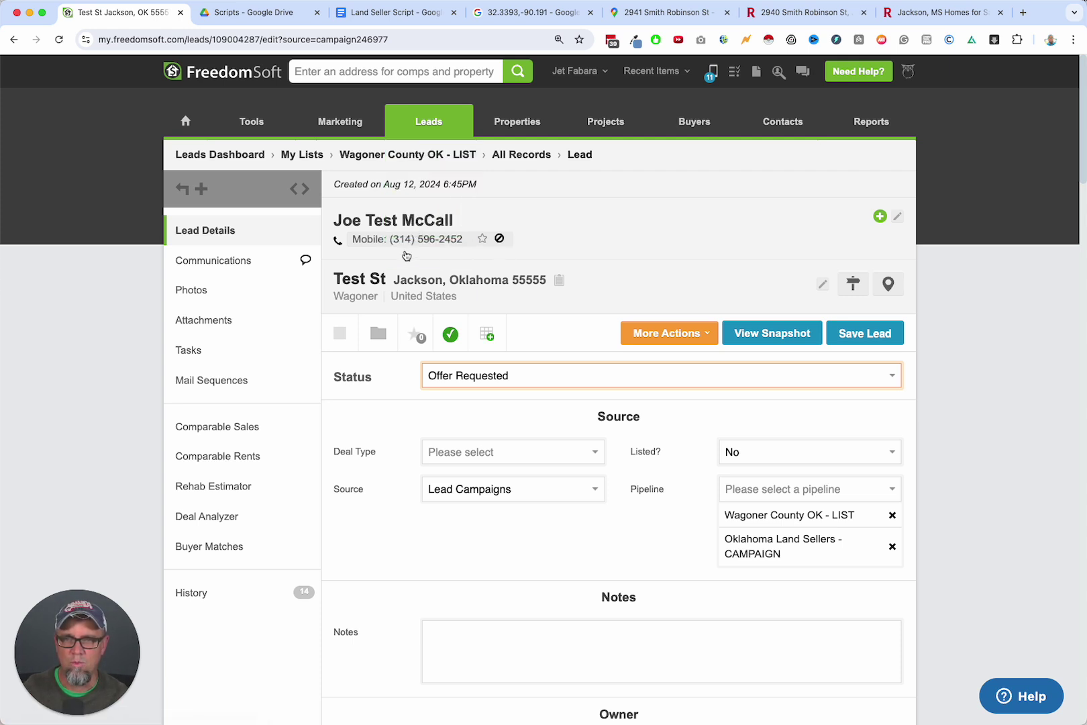
scroll(426, 240, "down", 1)
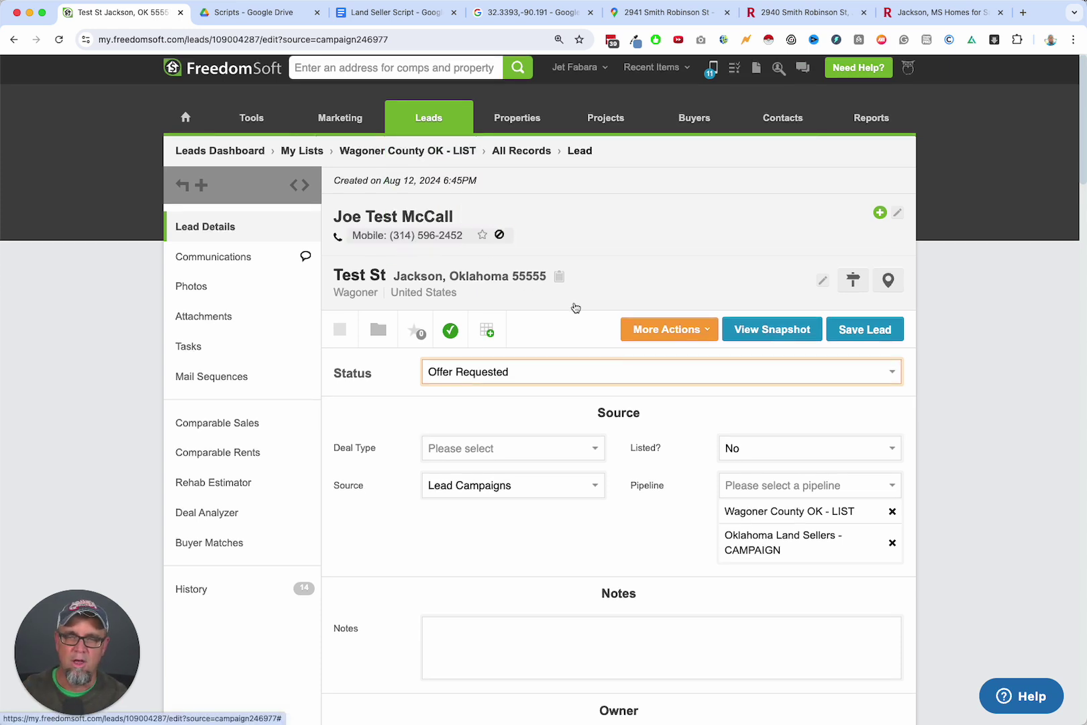
scroll(651, 424, "down", 9)
scroll(682, 280, "up", 9)
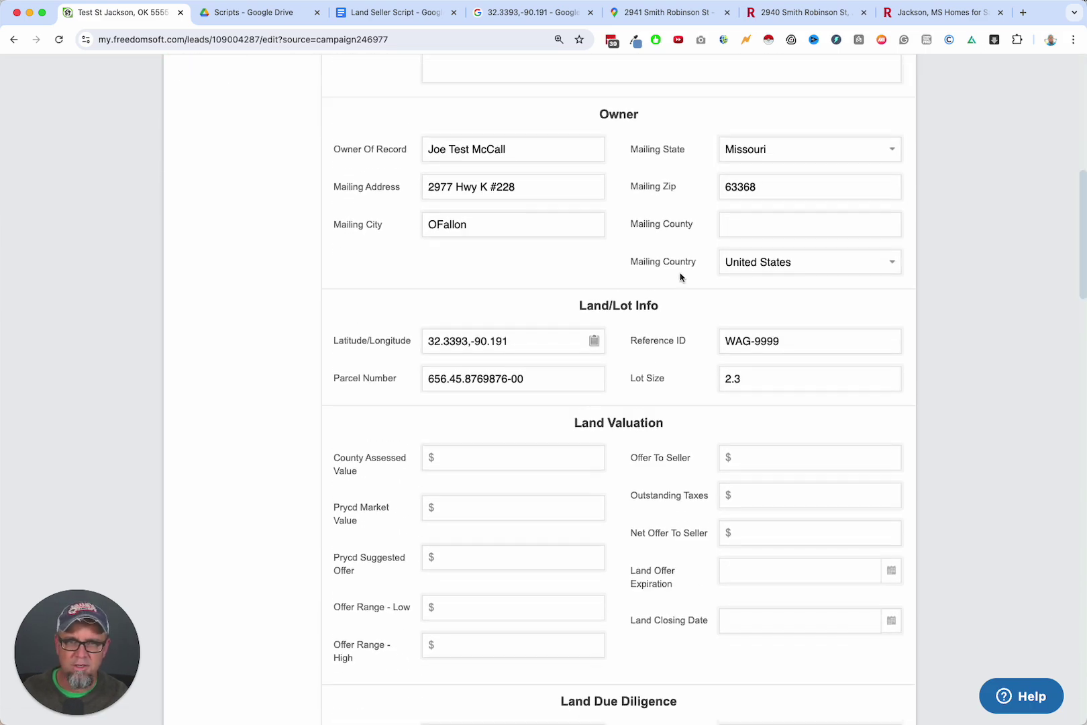
scroll(682, 279, "up", 1)
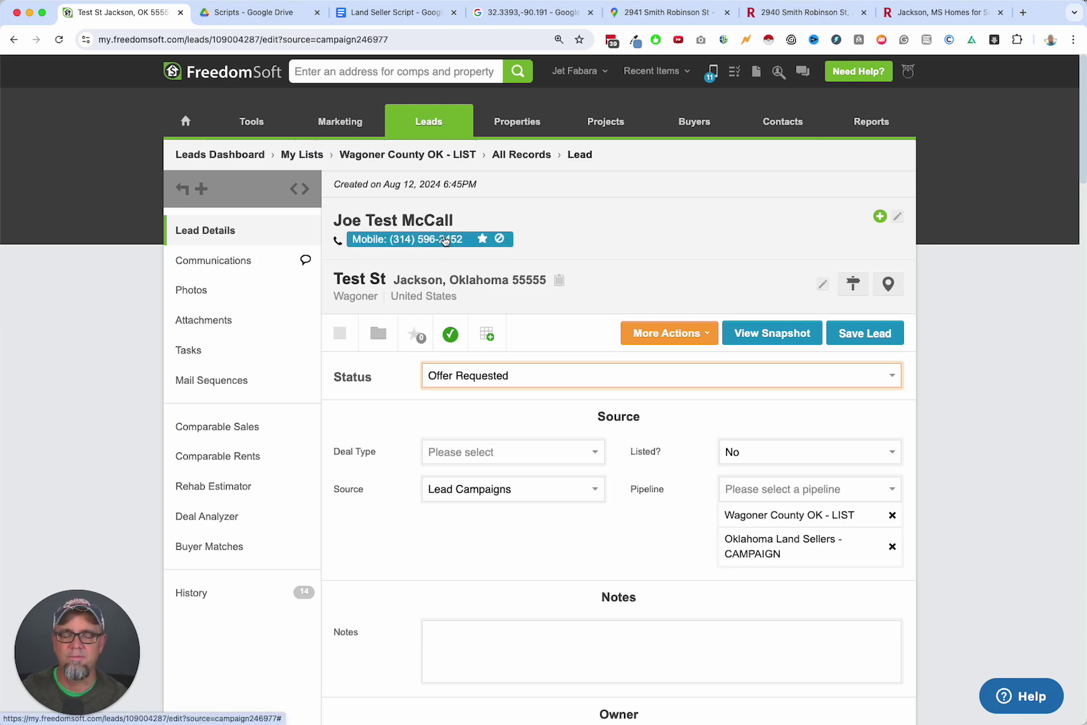
left_click(403, 12)
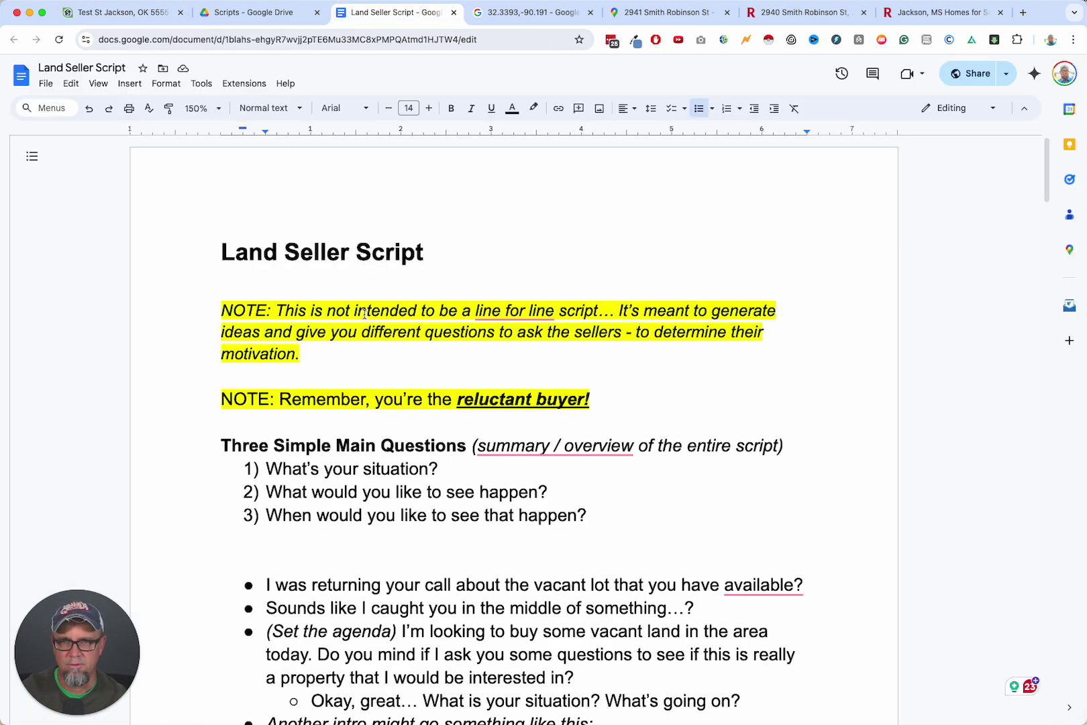
left_click(121, 12)
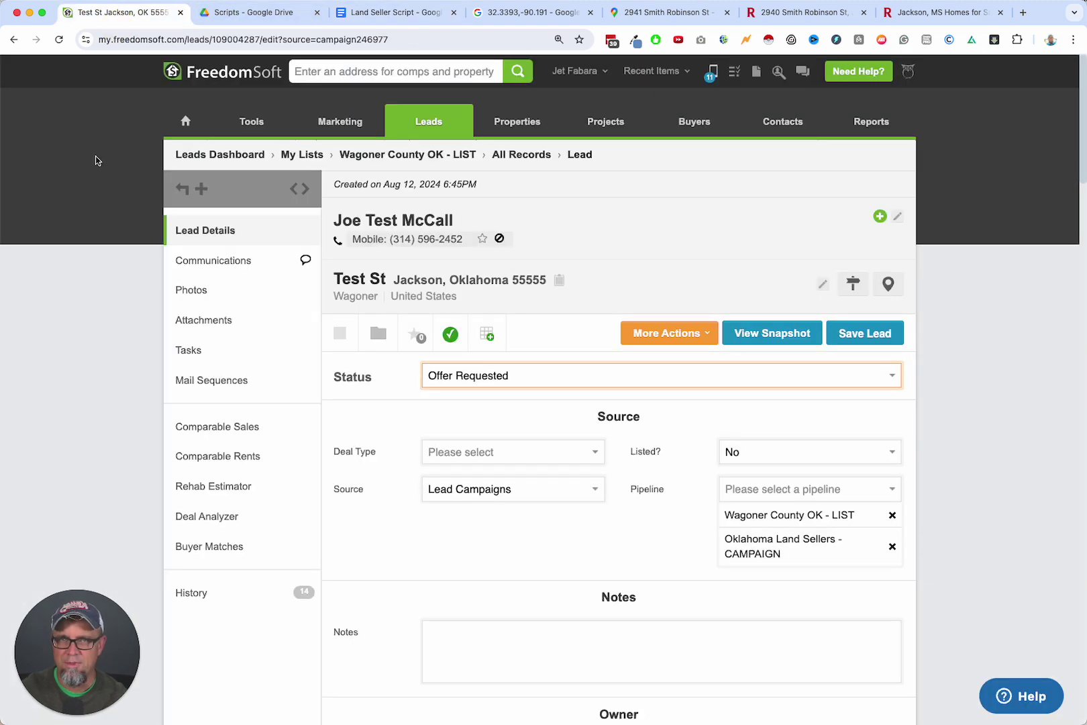